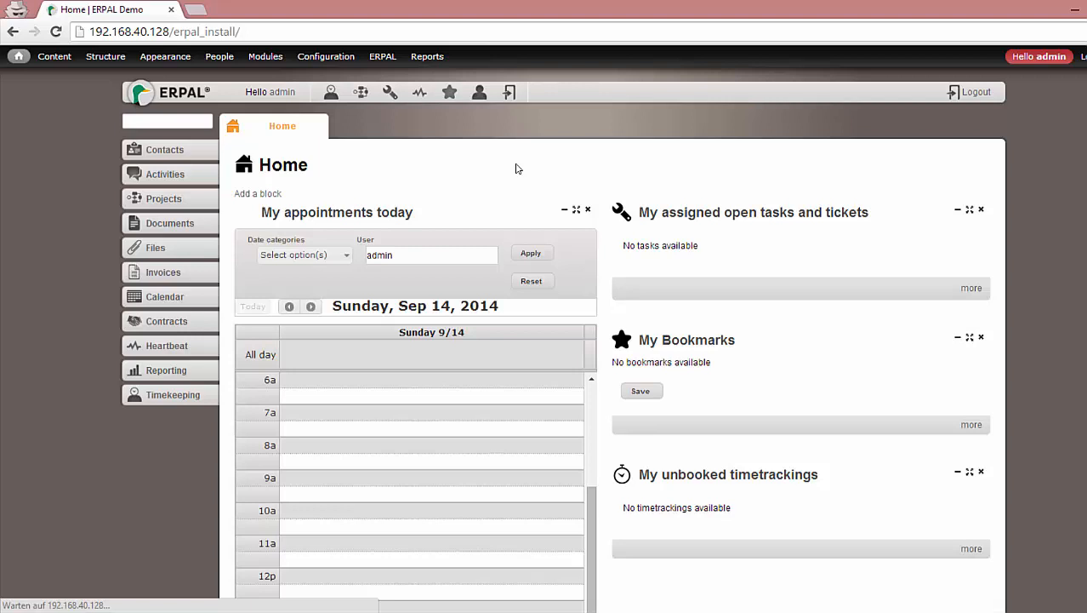
Step: Open the ERPAL invoice settings and go from its company settings to the basic ERPAL settings
mouse_move(380, 65)
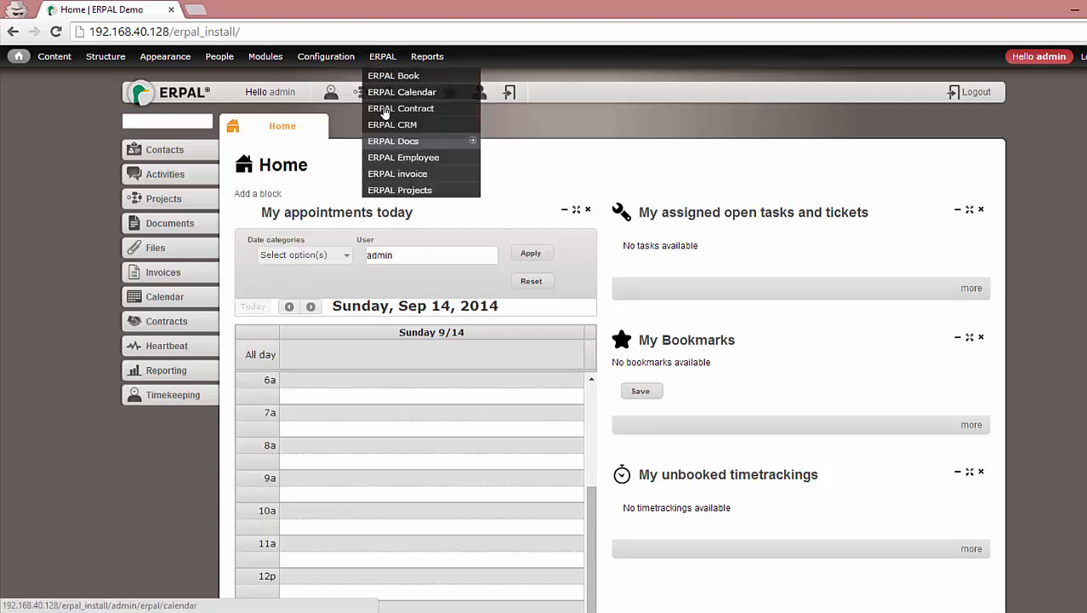
click(387, 173)
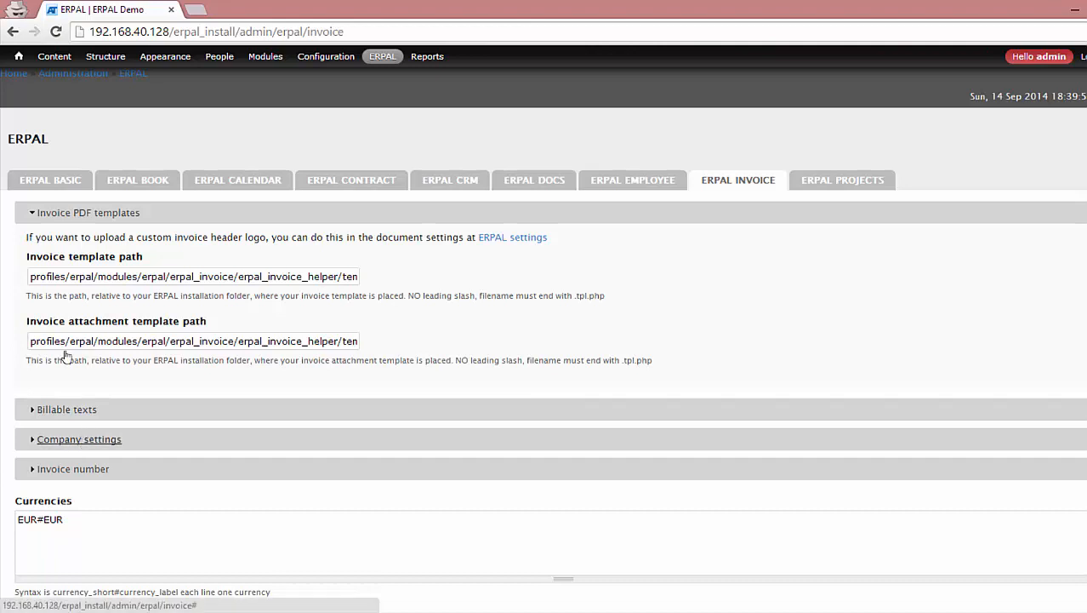
click(81, 439)
click(209, 501)
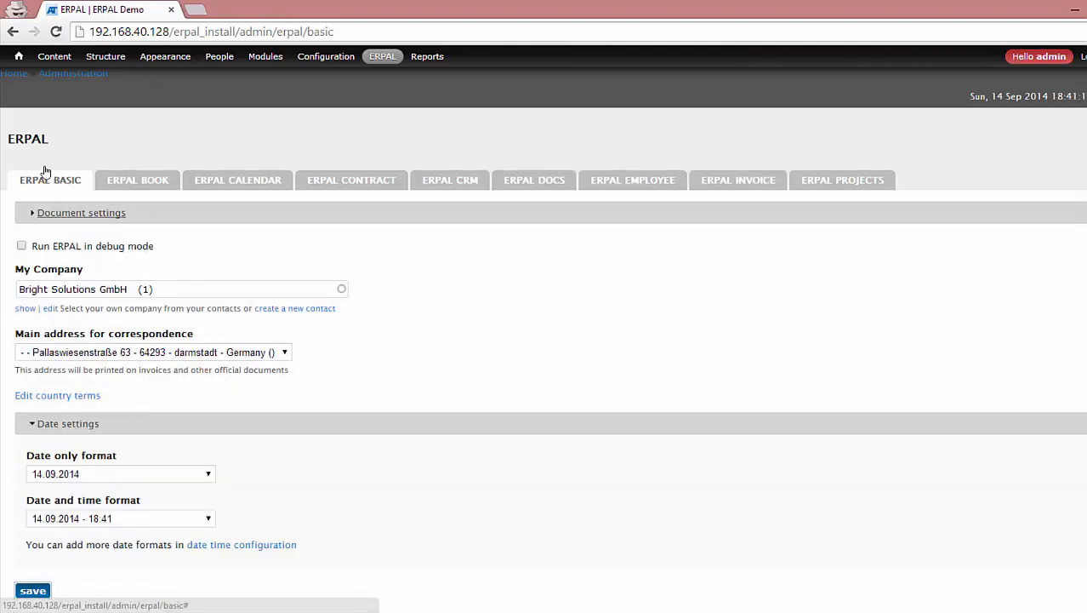
Step: Expand the document settings and choose erpal-logo-registered.png as the company logo for documents
click(64, 213)
click(60, 322)
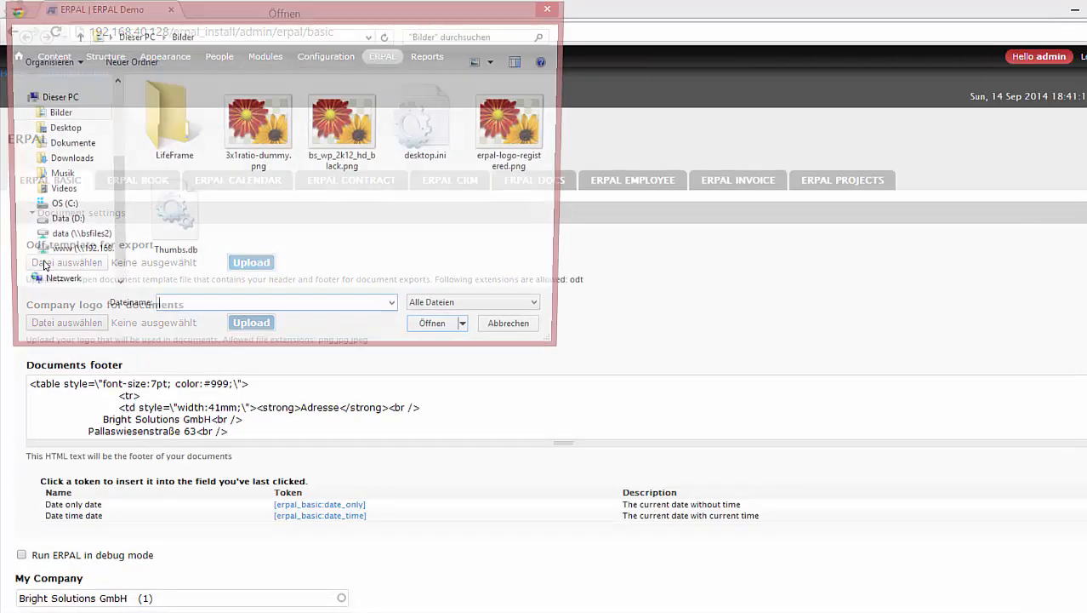
double_click(517, 136)
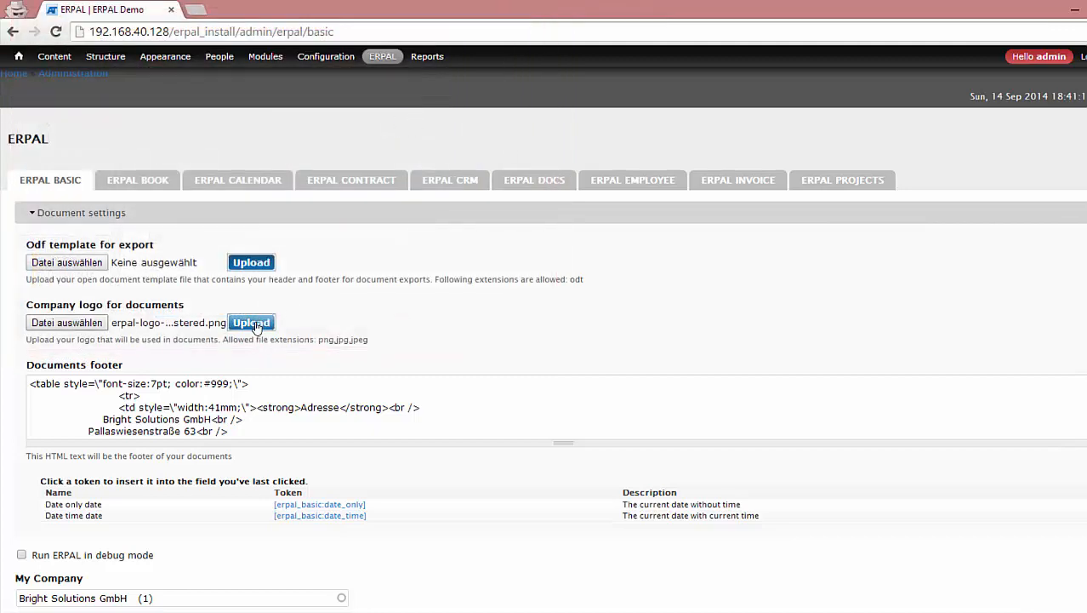
Step: Review the HTML of the documents footer and save the basic settings
click(216, 383)
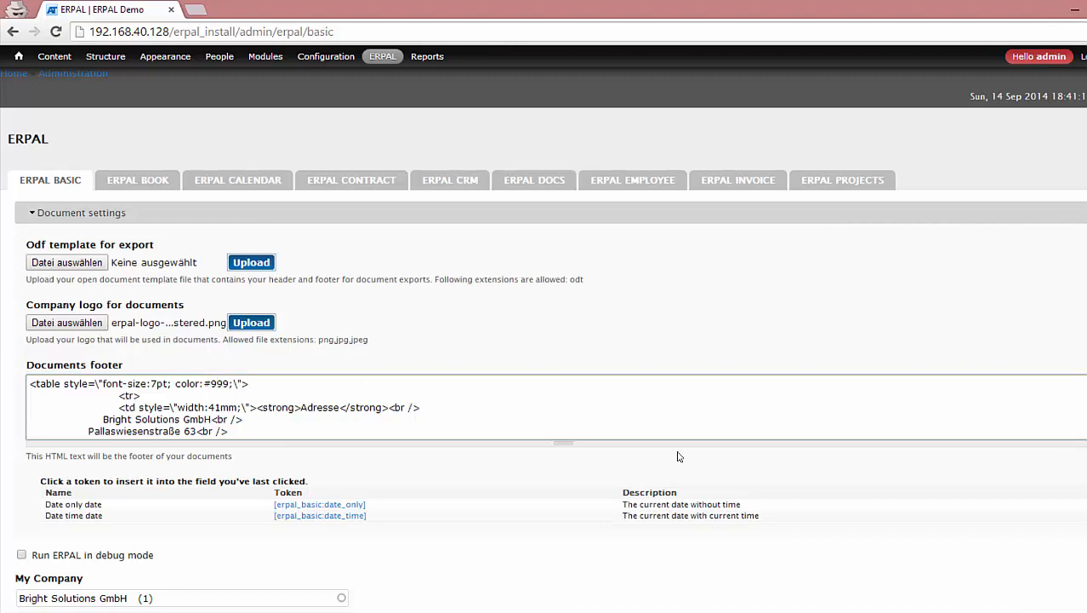
click(420, 407)
drag(99, 387, 257, 387)
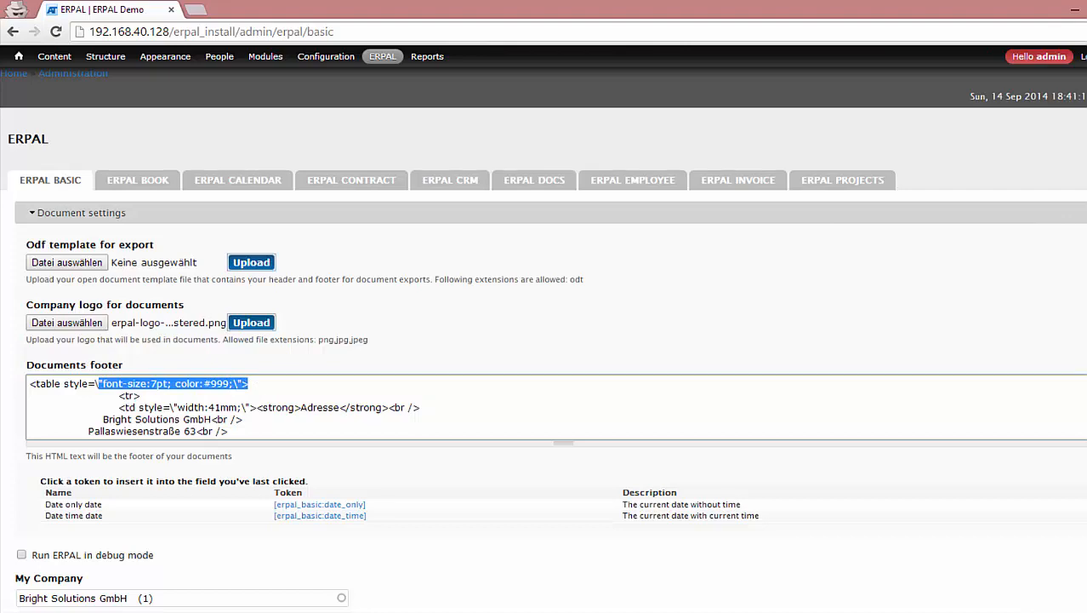
scroll(910, 381, down, 4)
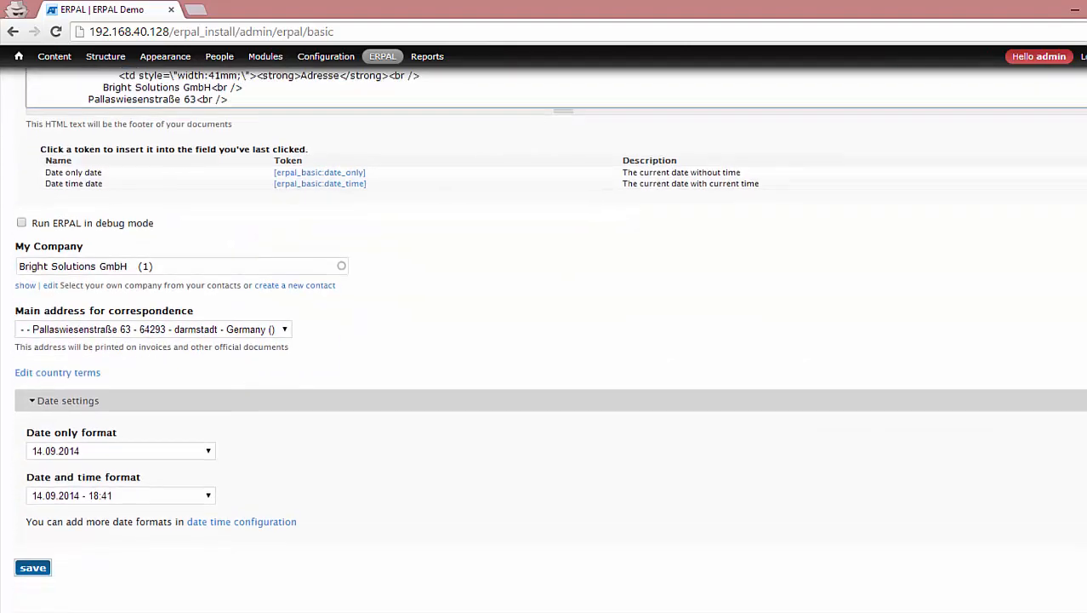
click(28, 571)
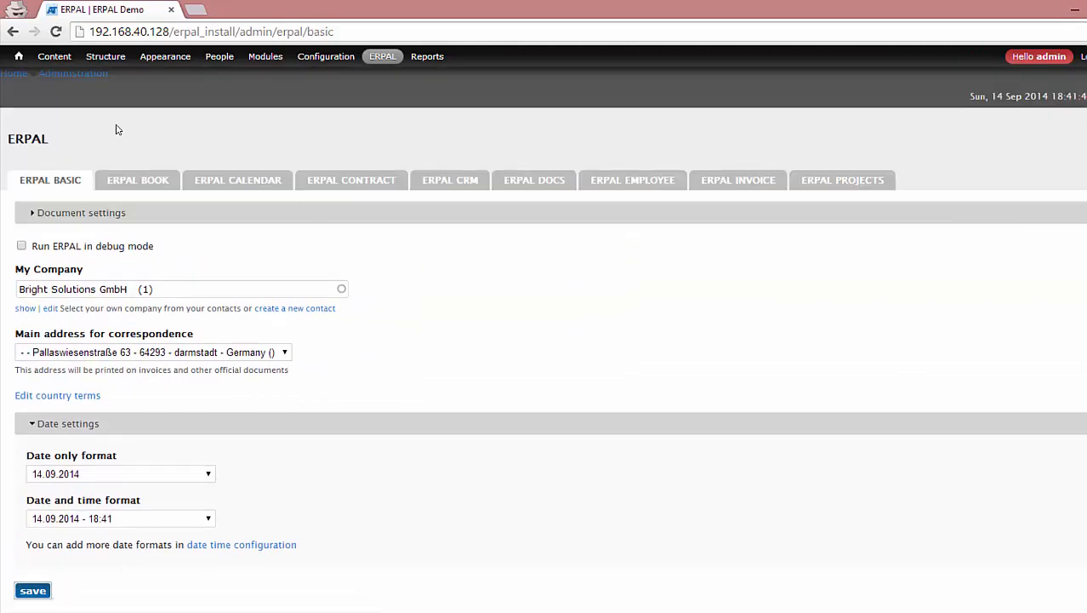
Step: Return to the home page, look at the billables in the Invoices area, and start a new invoice from the invoice list
click(14, 75)
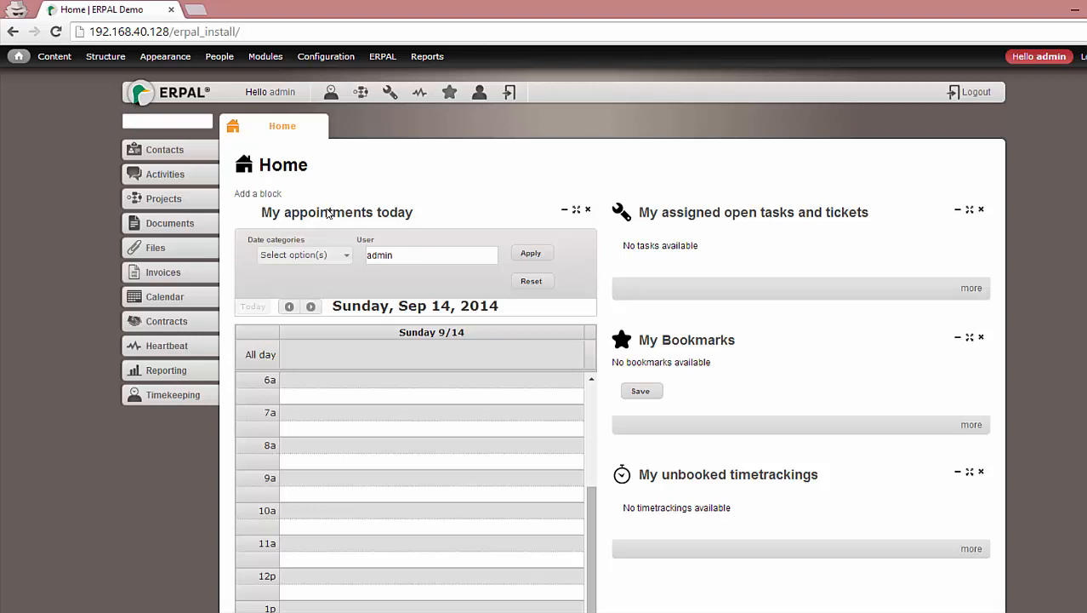
click(170, 275)
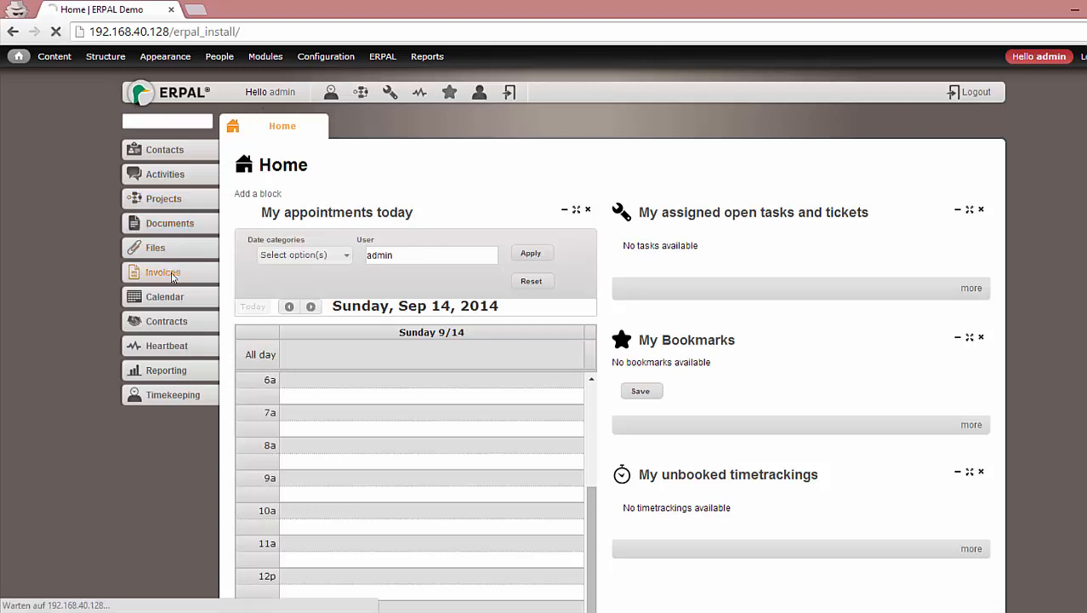
click(331, 113)
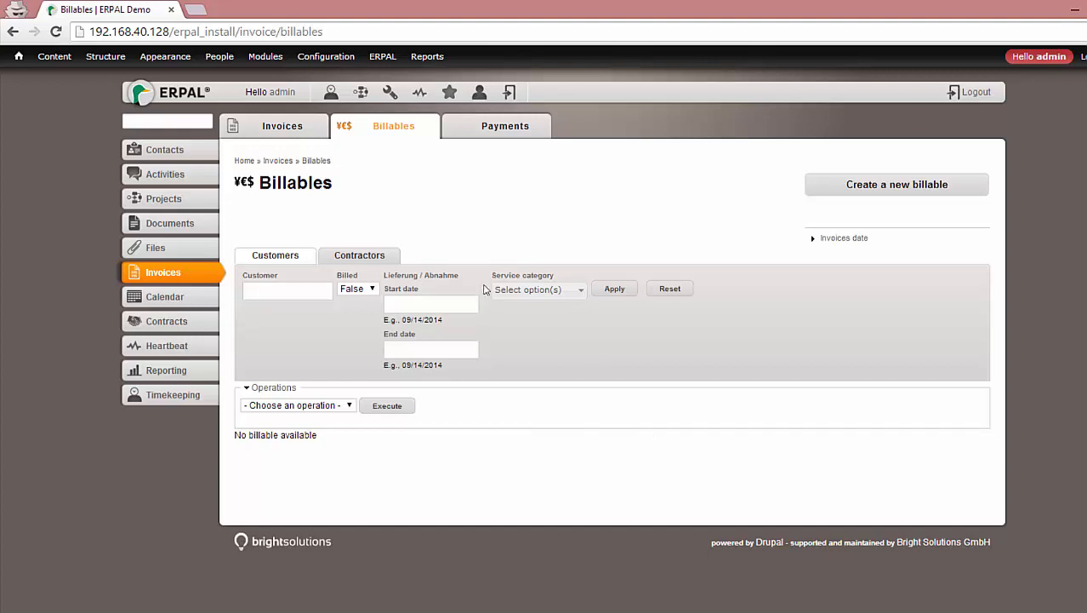
click(284, 136)
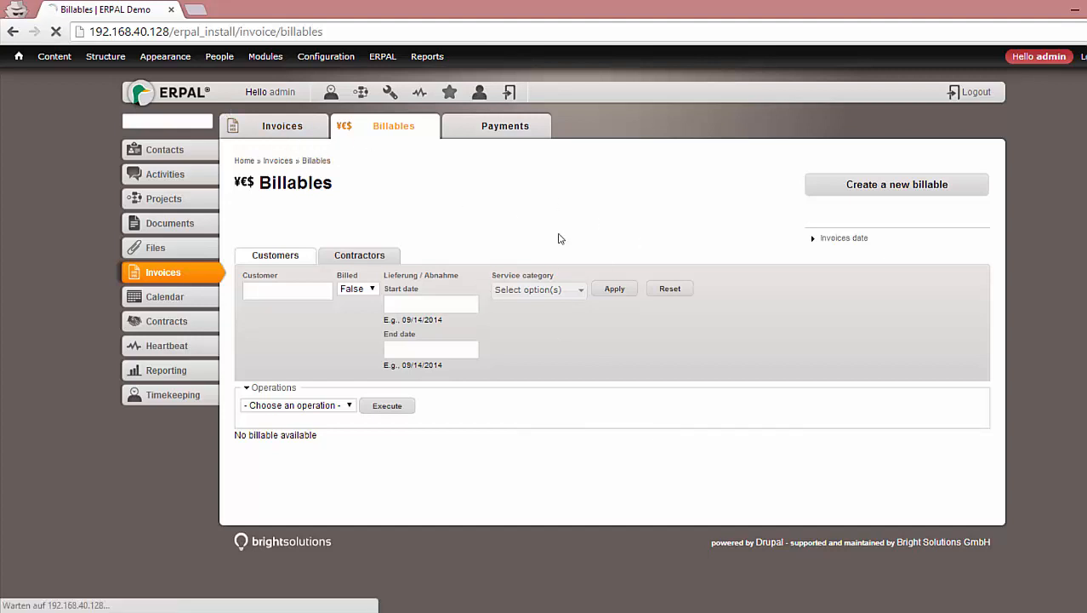
click(873, 193)
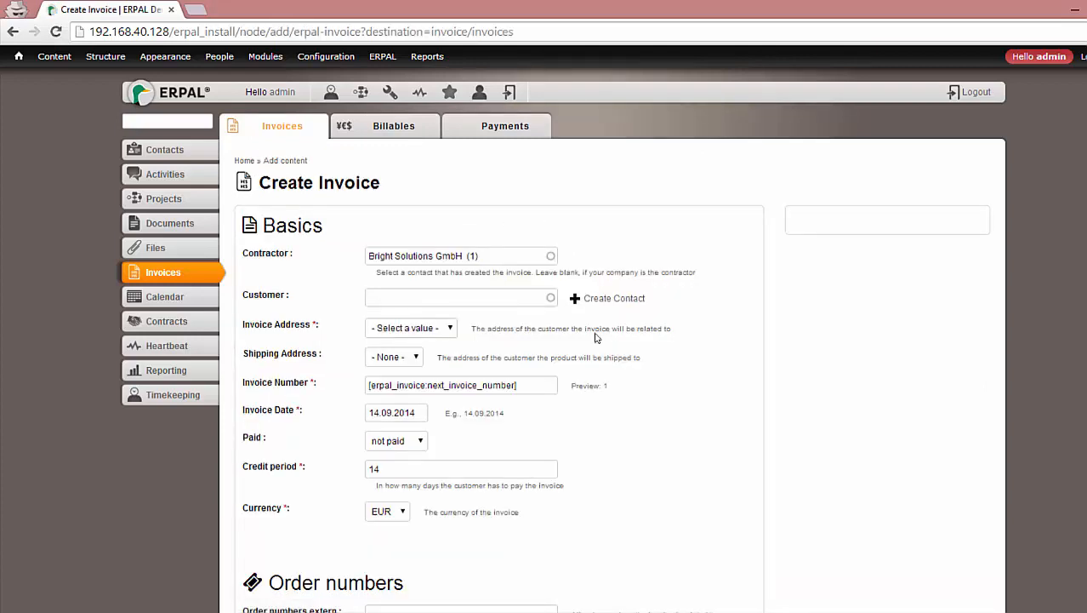
Step: Select My Customer Company as the customer of the new invoice
click(428, 299)
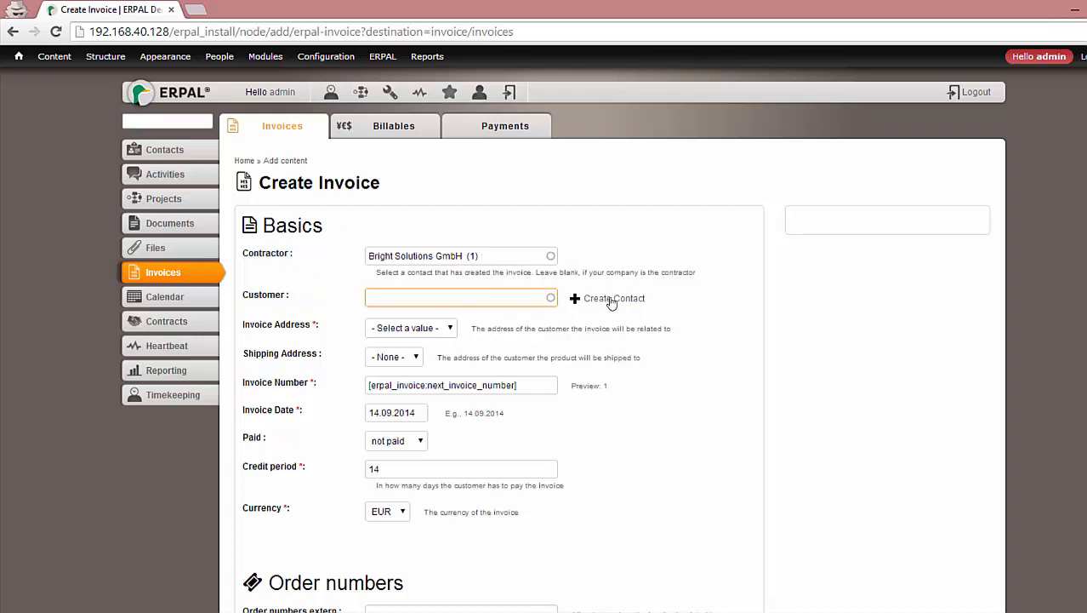
text(my)
key(Down)
key(Return)
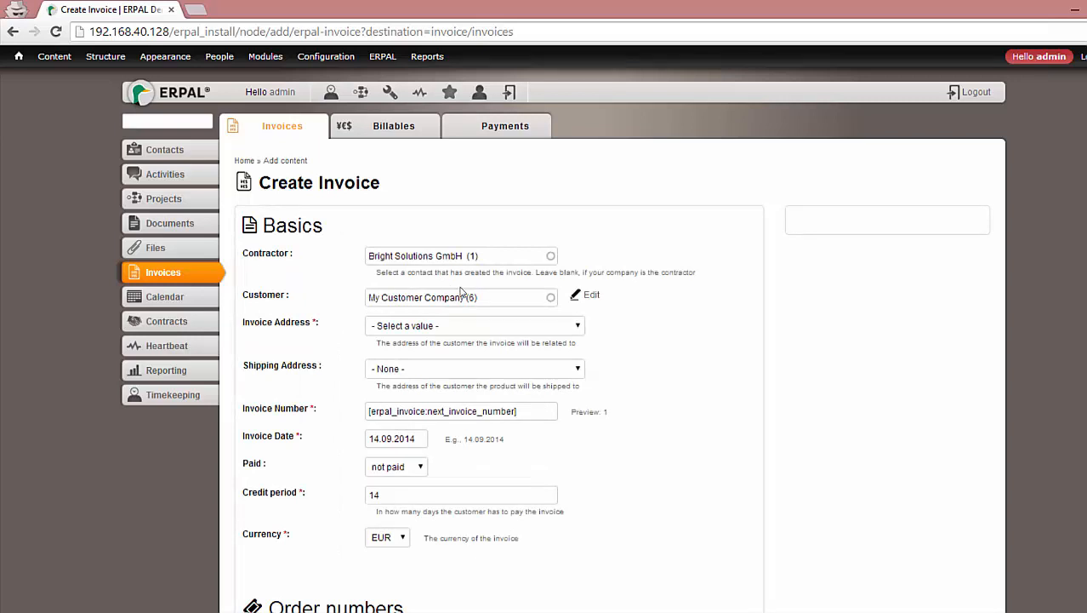
Step: Choose the customer's second office address as the invoice address and the first office address as the shipping address
click(427, 329)
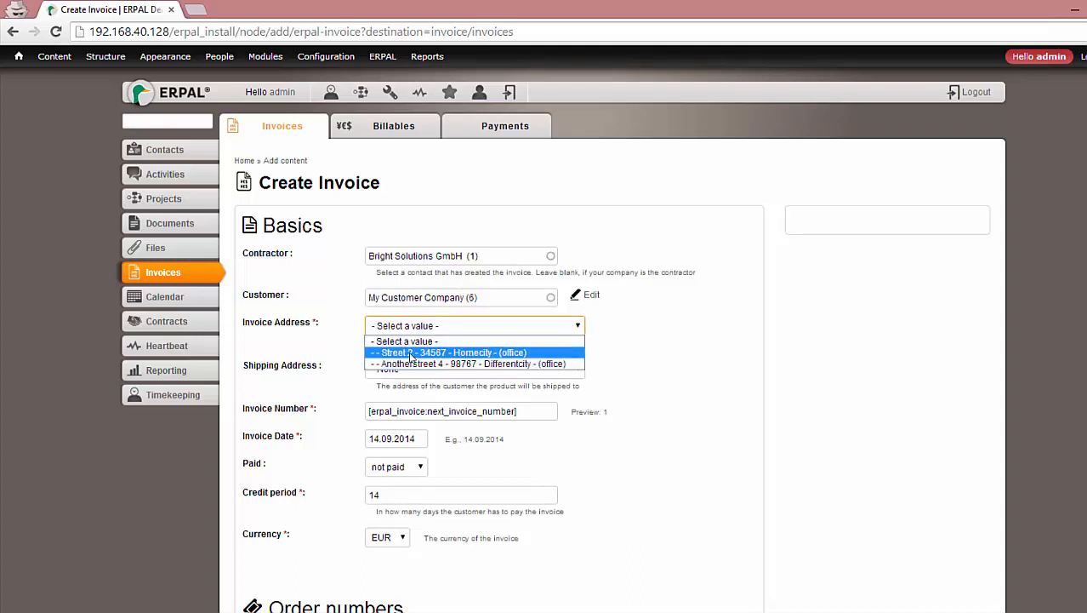
click(412, 363)
click(410, 367)
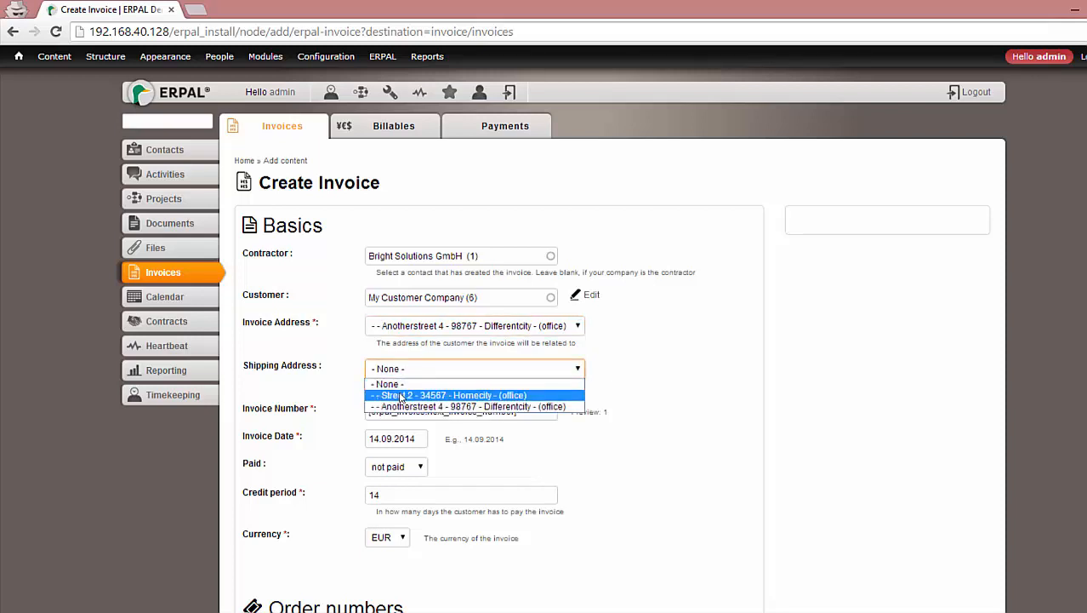
click(401, 396)
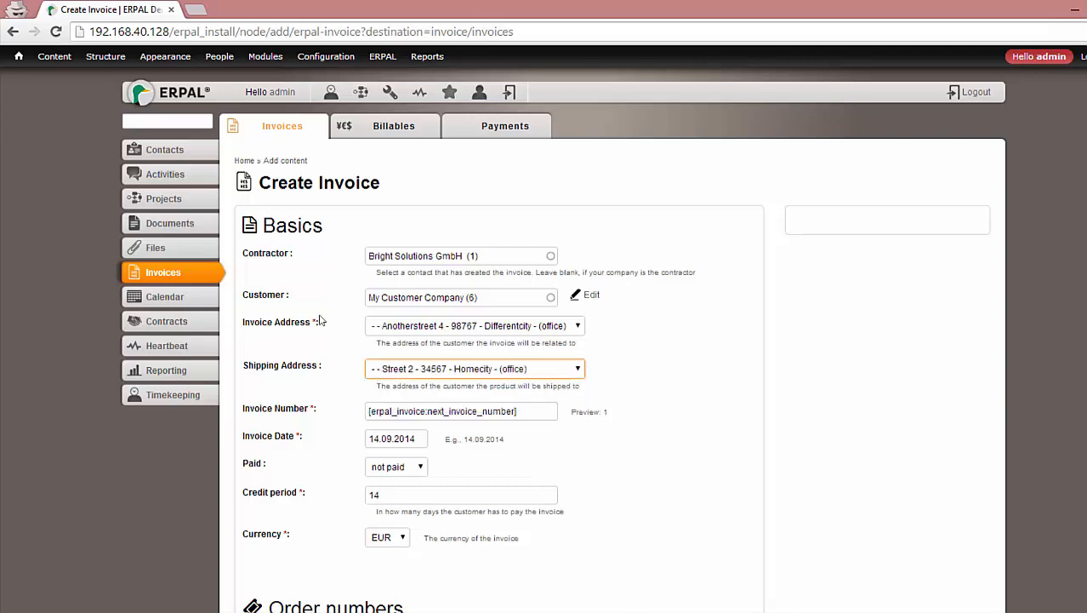
Step: Examine the invoice number pattern and its preview, and open the ERPAL invoice settings in a separate browser tab
scroll(528, 337, down, 3)
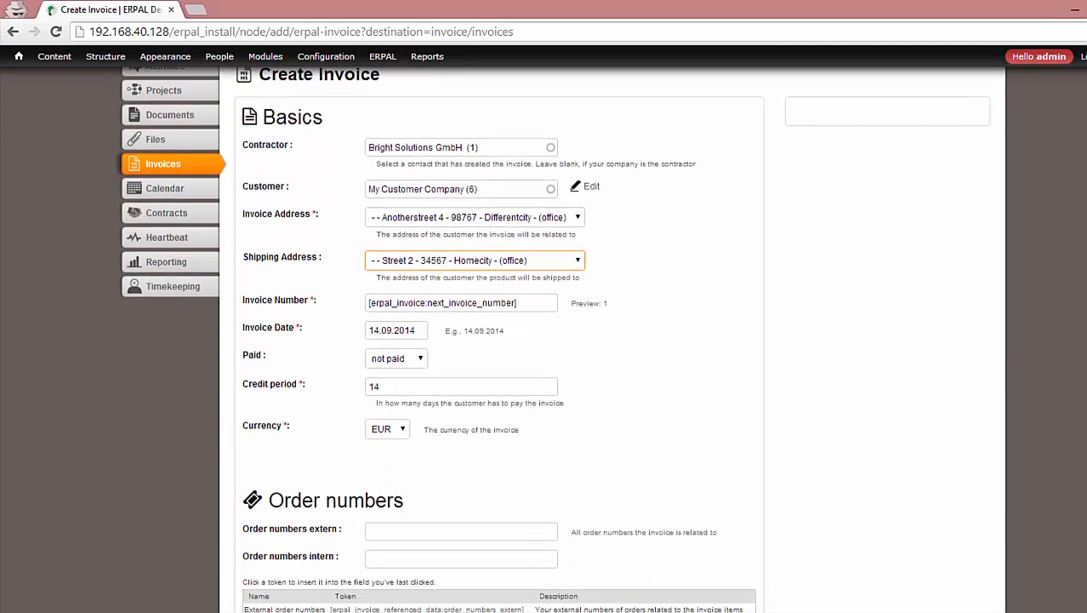
click(603, 298)
click(445, 297)
triple_click(445, 297)
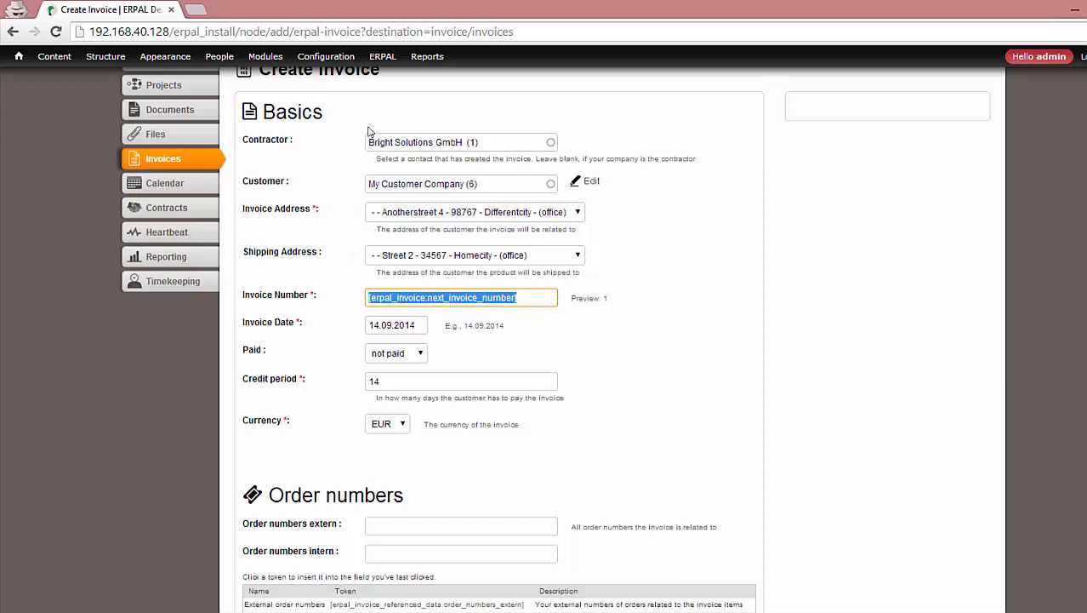
mouse_move(380, 68)
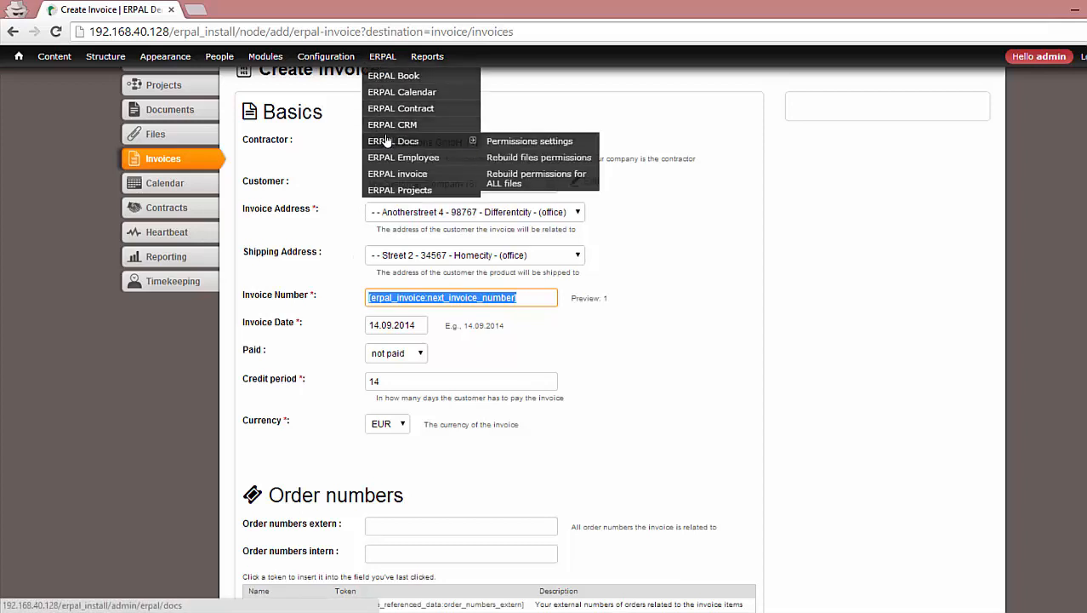
middle_click(388, 176)
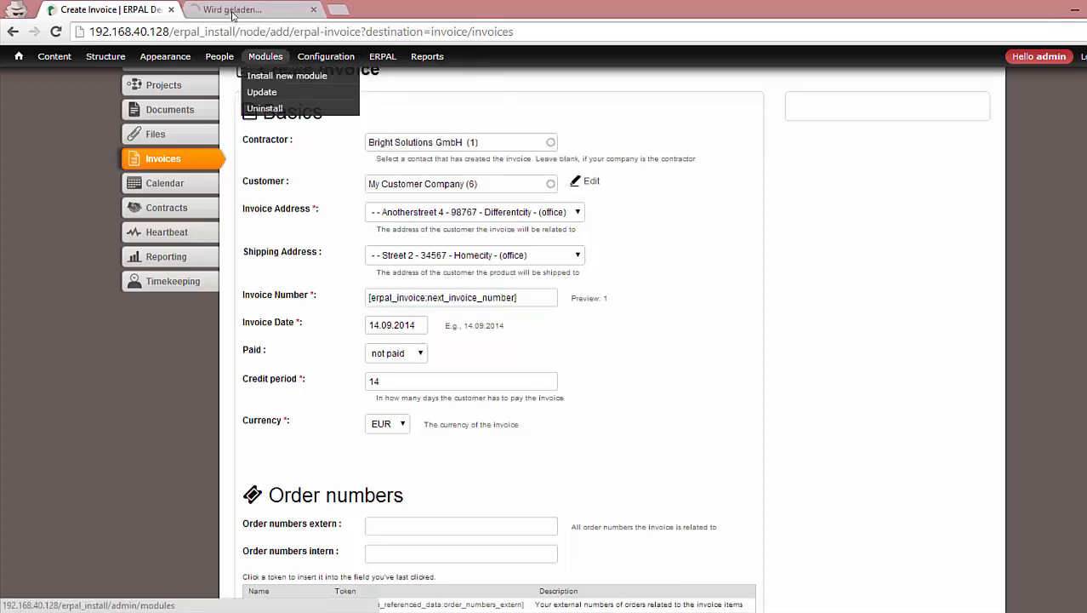
click(247, 9)
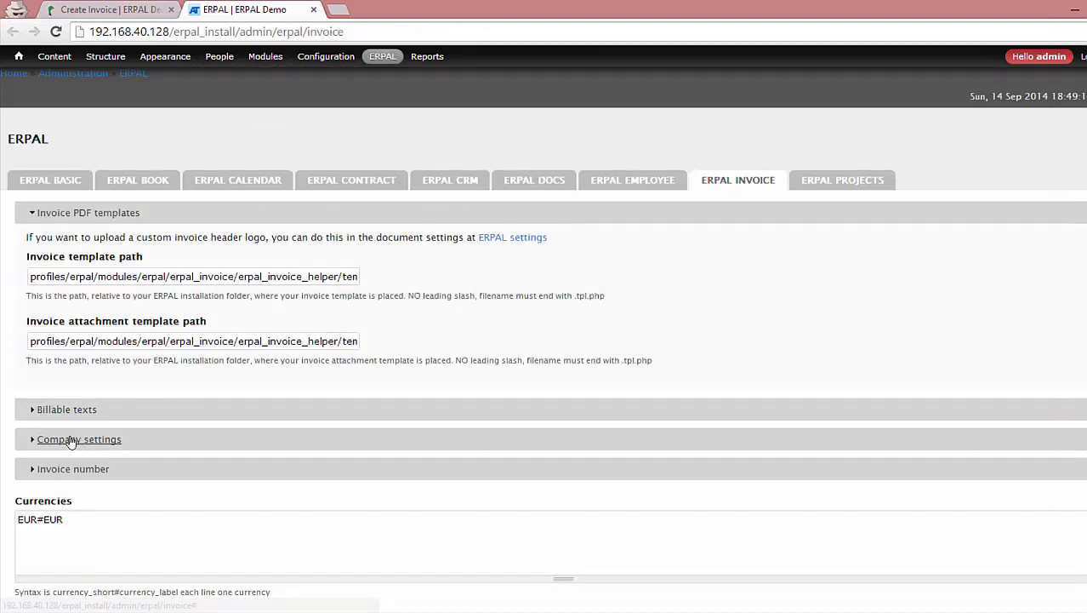
Step: Expand the invoice number settings and set the invoice number offset to 5
click(69, 469)
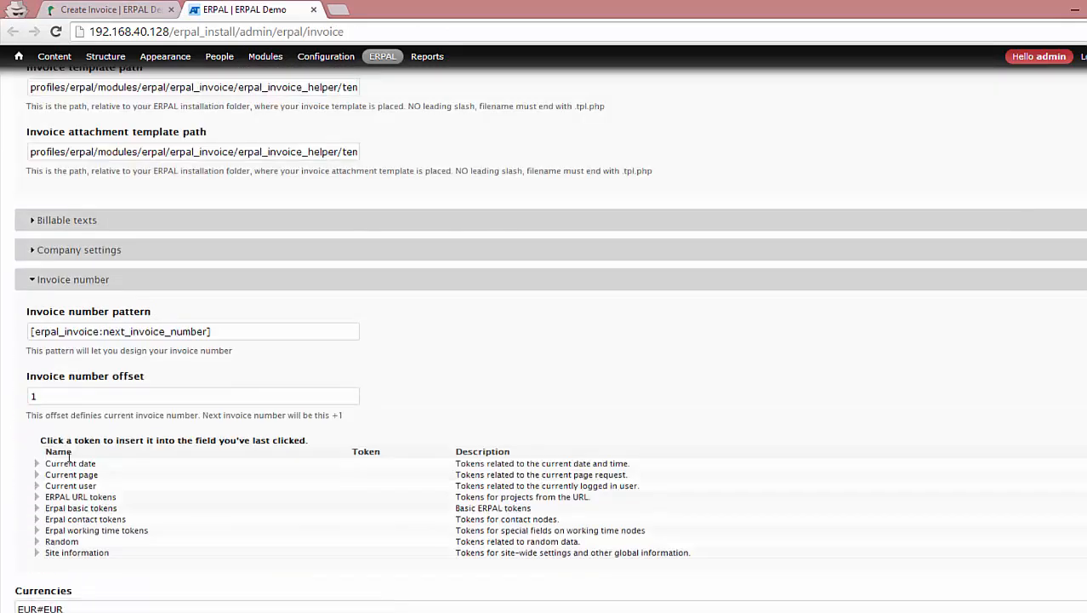
drag(51, 395, 5, 319)
text(5)
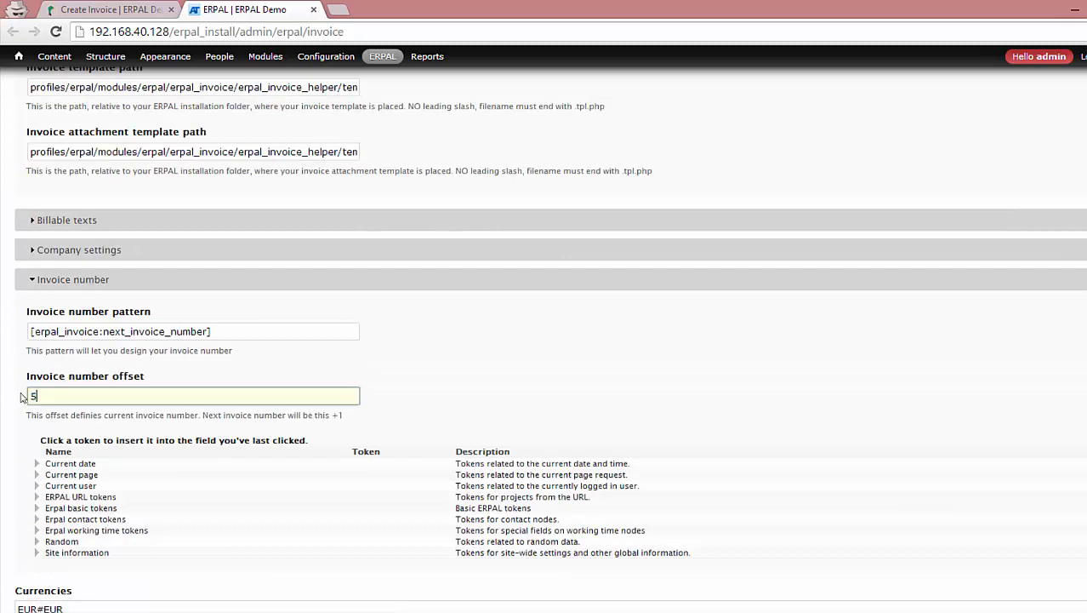
Step: Add the prefix "BS-" to the start of the invoice number pattern and save the invoice settings
click(30, 333)
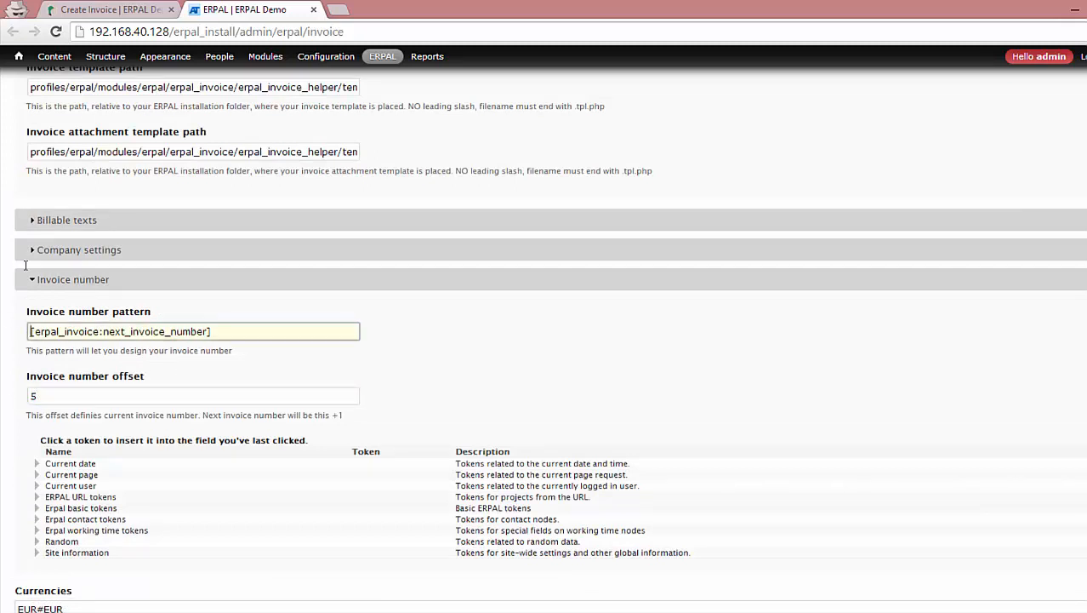
text(BS-)
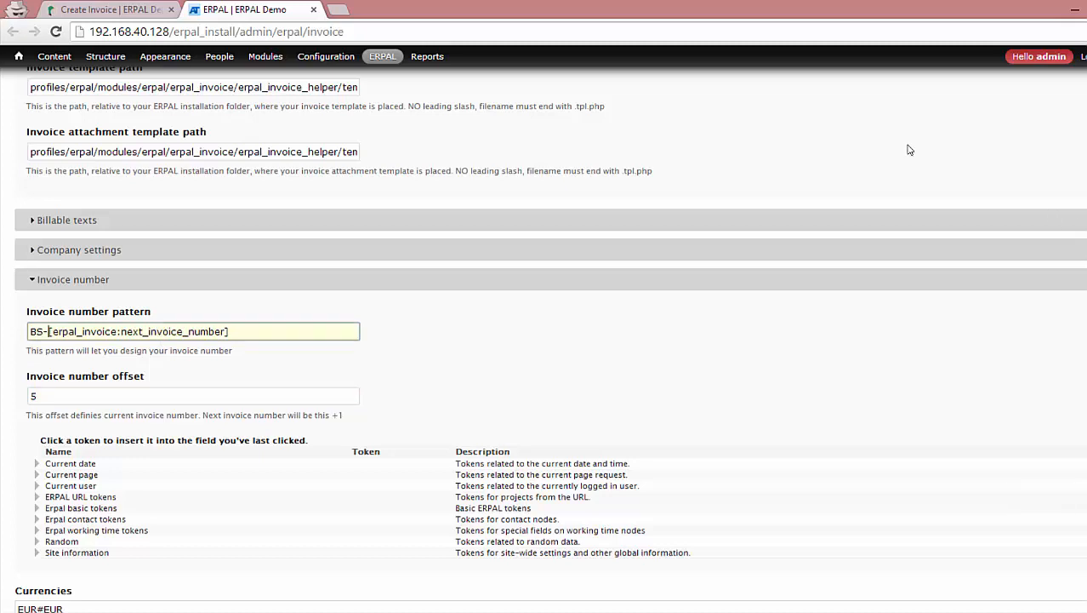
scroll(904, 340, down, 15)
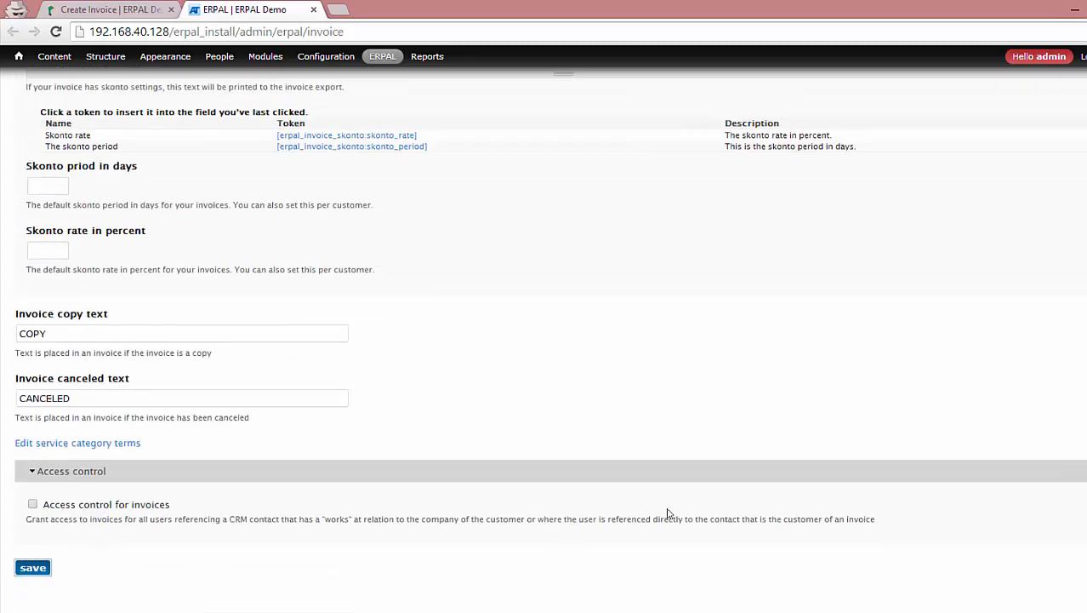
click(33, 568)
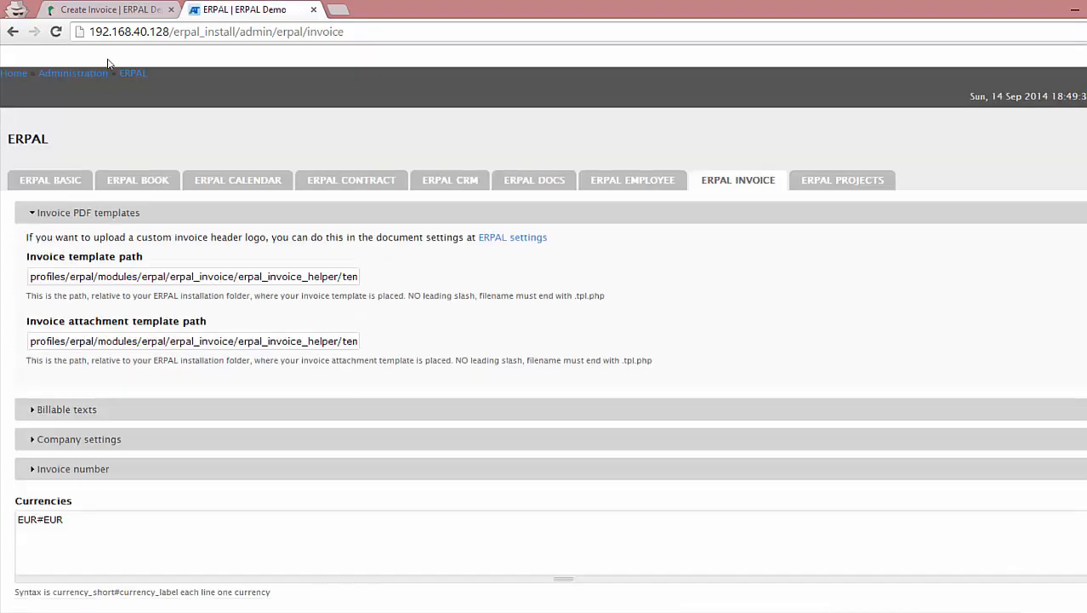
Step: Return to the invoice creation form, reload it, and check the invoice number's prefix and preview
click(110, 9)
key(F5)
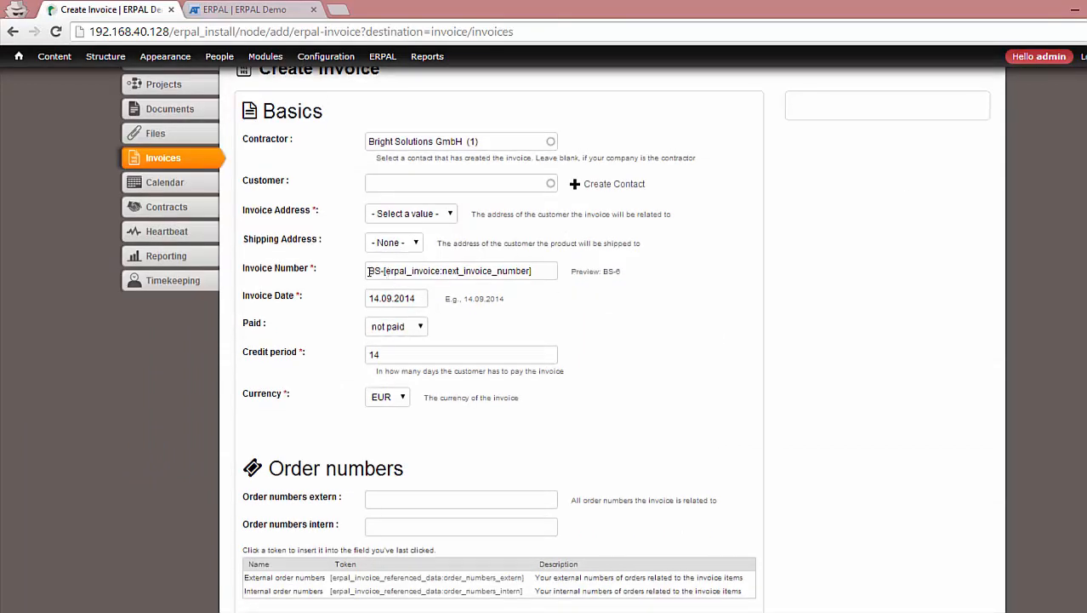
drag(369, 270, 381, 272)
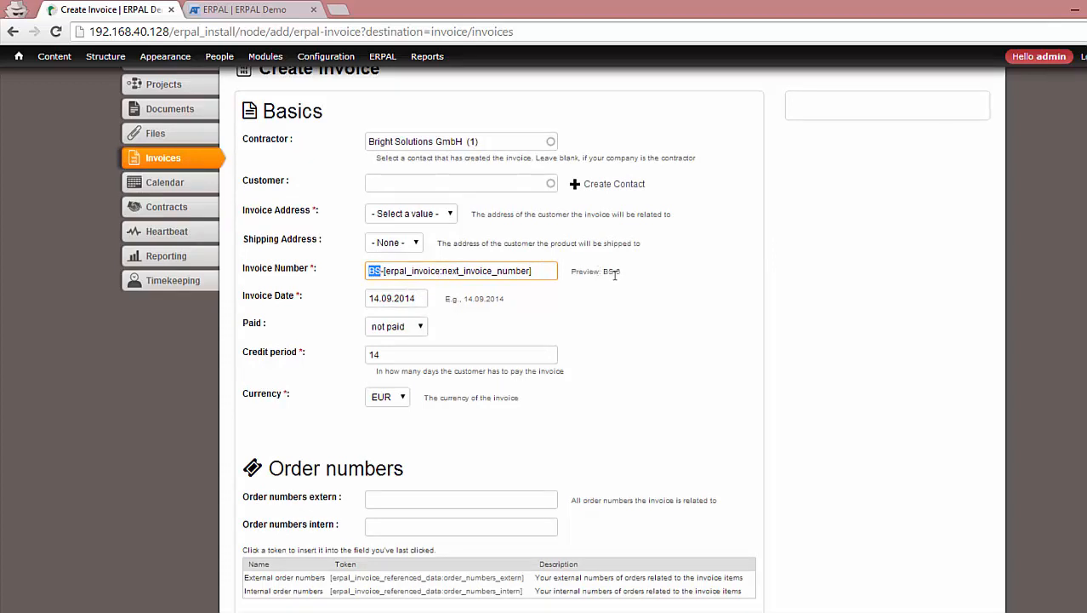
drag(613, 272, 619, 273)
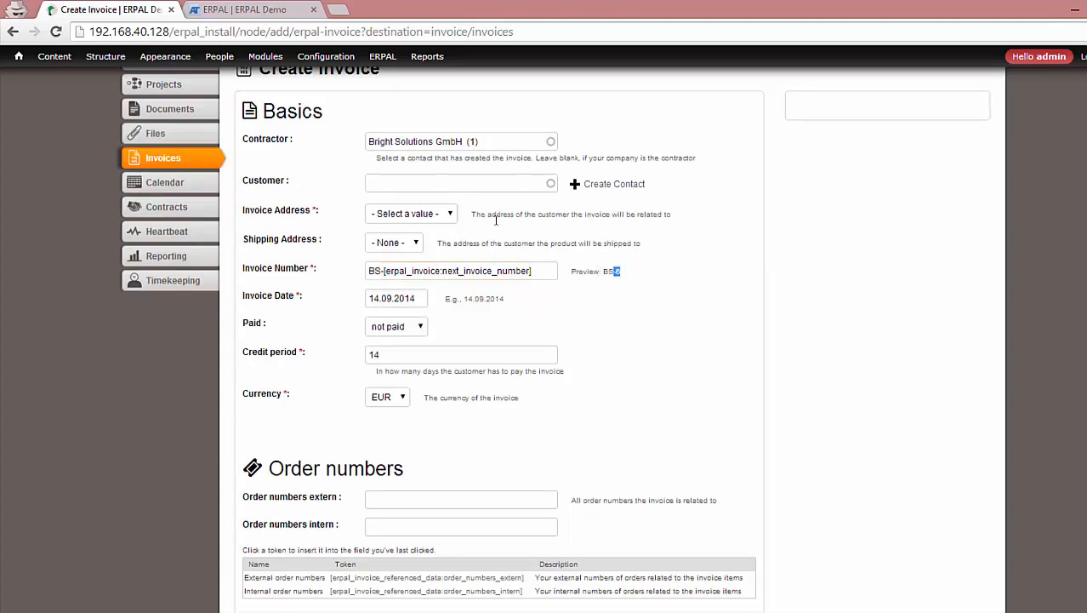
Step: Set the reloaded invoice form's customer to My Customer Company
click(373, 183)
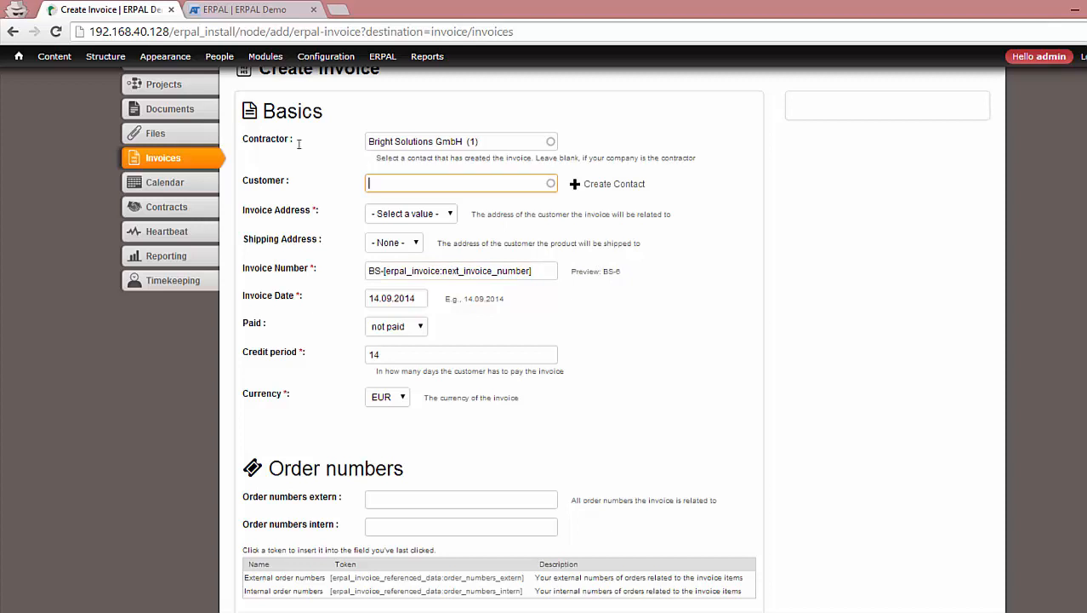
text(My)
key(Down)
key(Return)
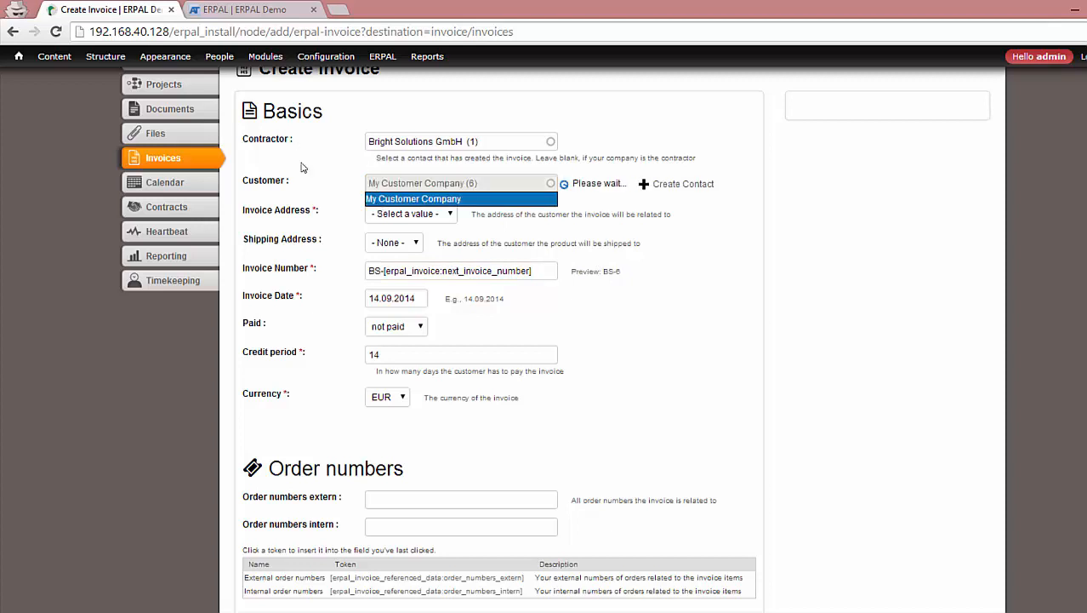
Step: Set the invoice address to the customer's second listed office address and the shipping address to the first listed office address
click(387, 213)
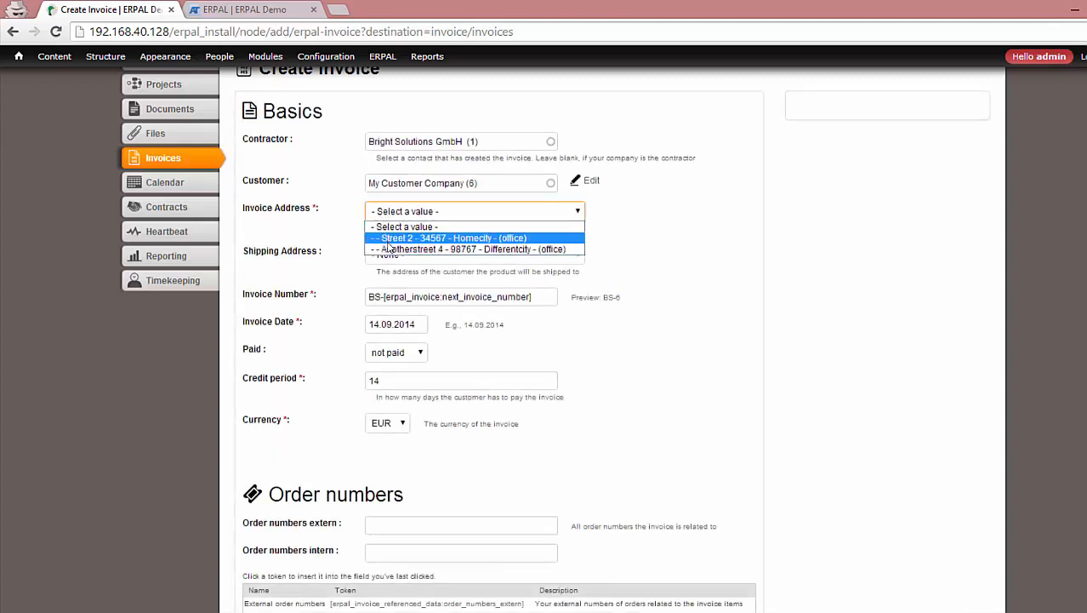
click(389, 249)
click(388, 255)
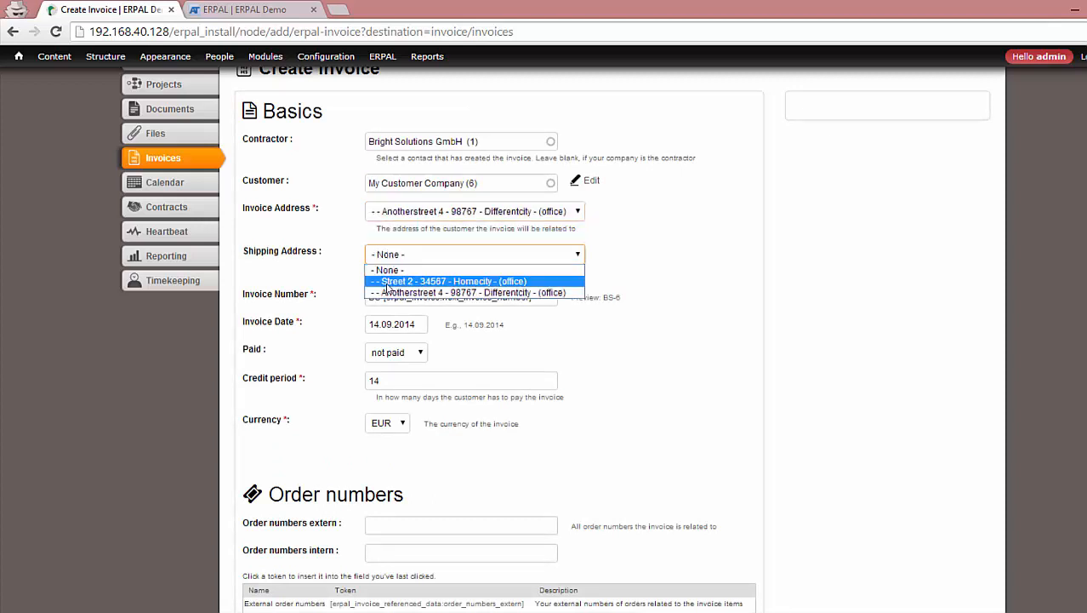
click(387, 283)
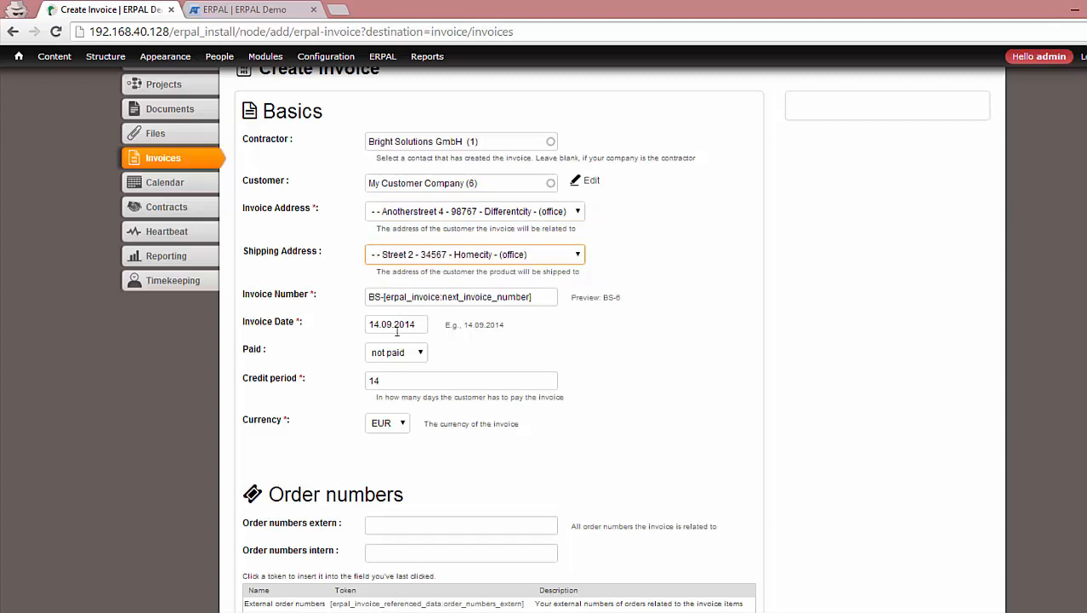
click(374, 330)
click(636, 354)
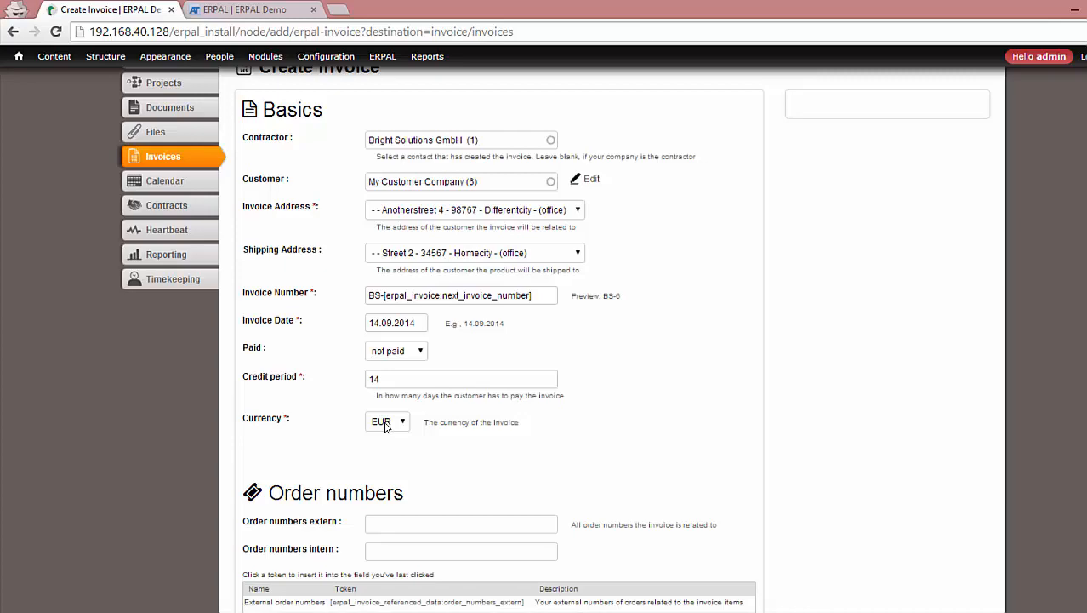
Step: Insert the external order numbers token into Order numbers extern and the internal order numbers token into Order numbers intern
scroll(864, 228, down, 3)
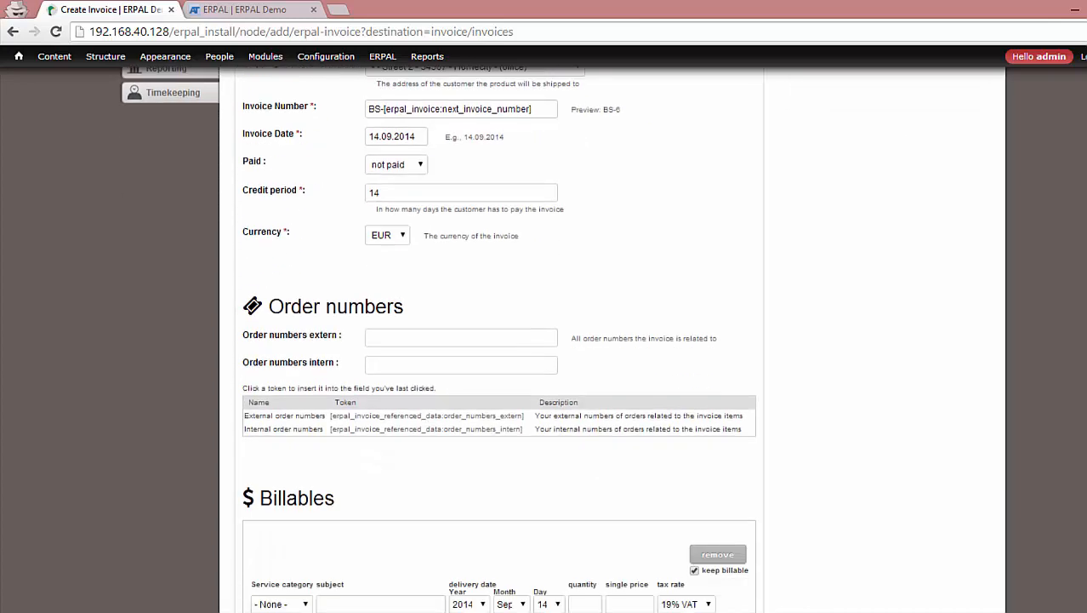
click(426, 262)
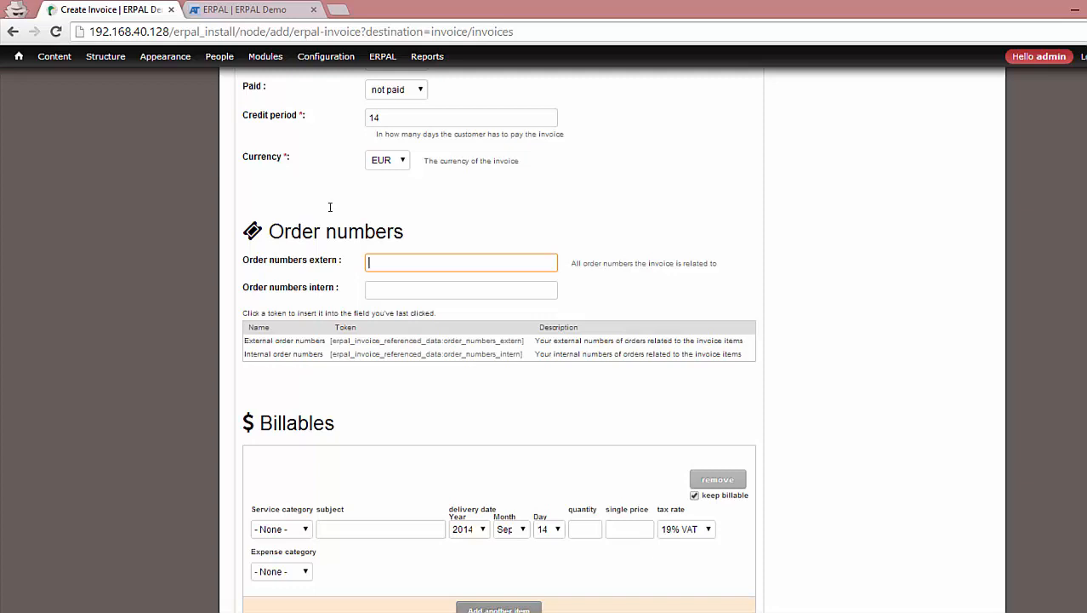
click(334, 290)
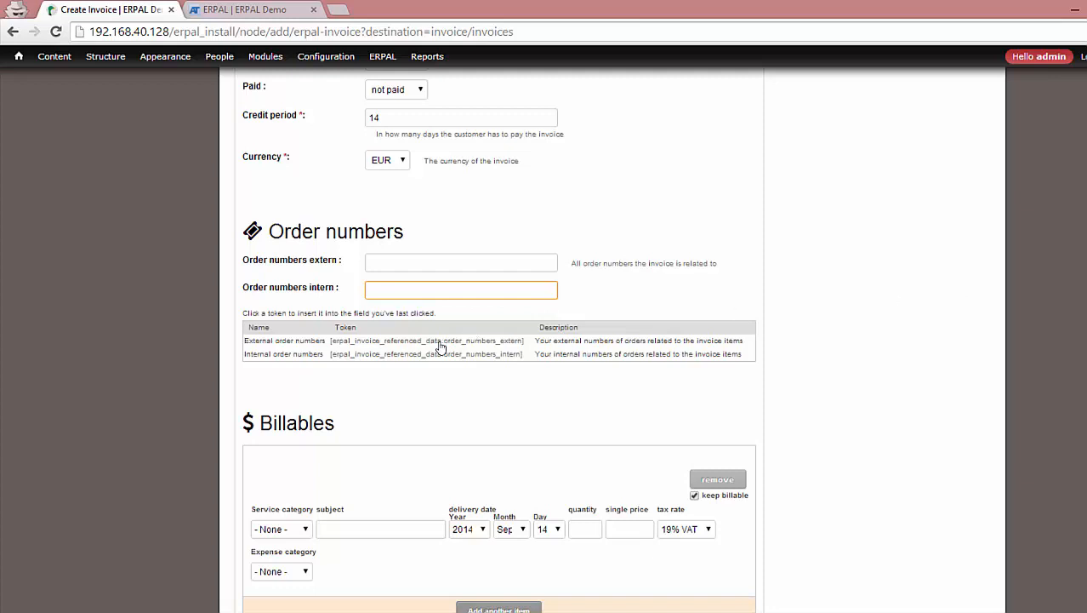
key(shift+Tab)
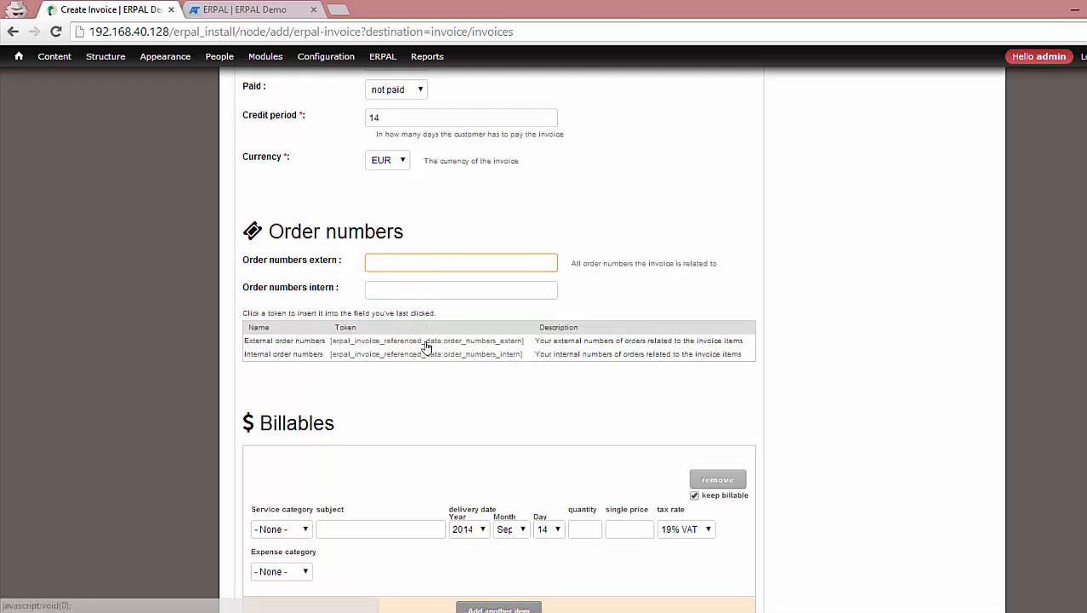
click(426, 344)
scroll(432, 288, down, 3)
key(Tab)
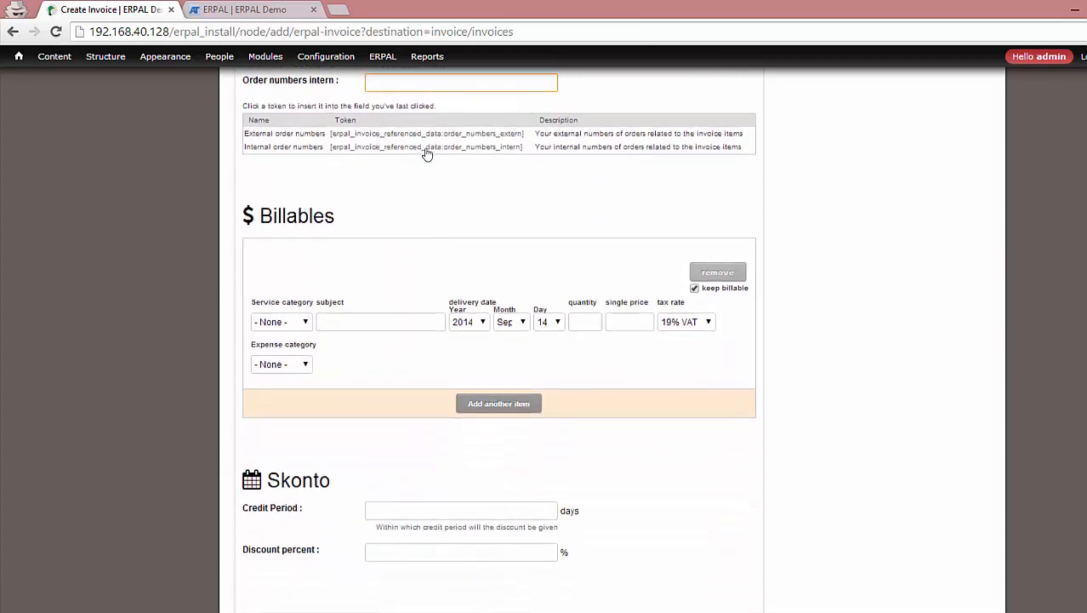
click(426, 147)
scroll(910, 226, up, 1)
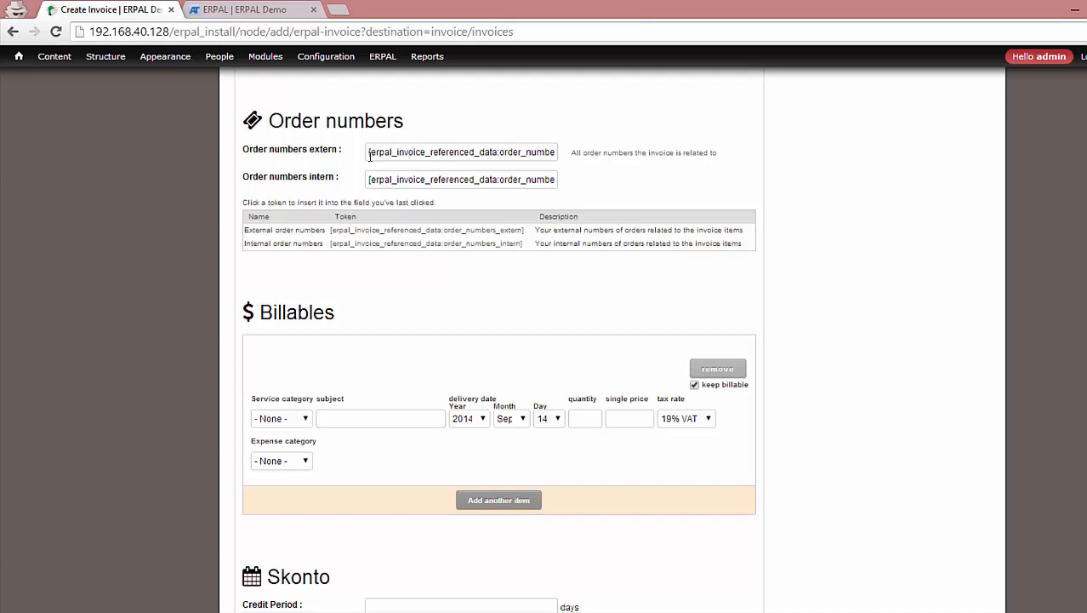
drag(370, 156, 577, 155)
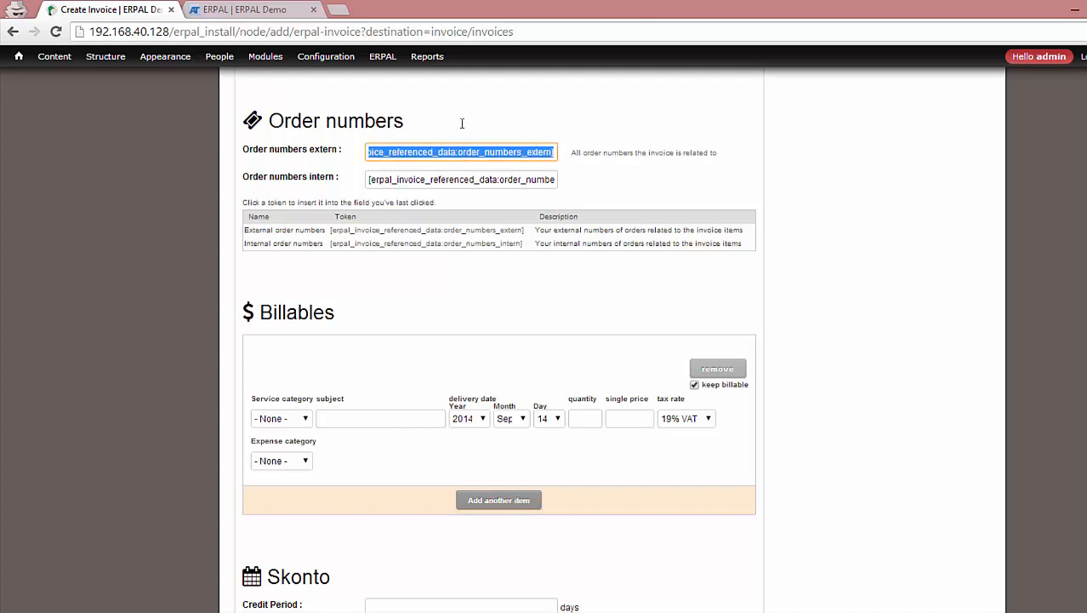
Step: Set the service category of the invoice's first billable to Backend development
scroll(909, 185, down, 5)
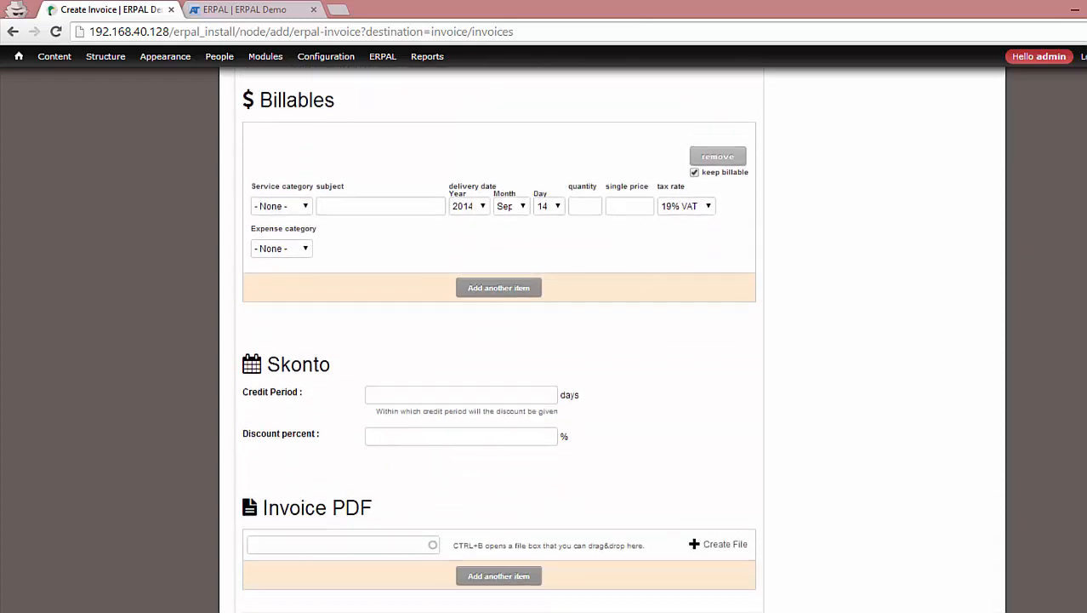
click(359, 205)
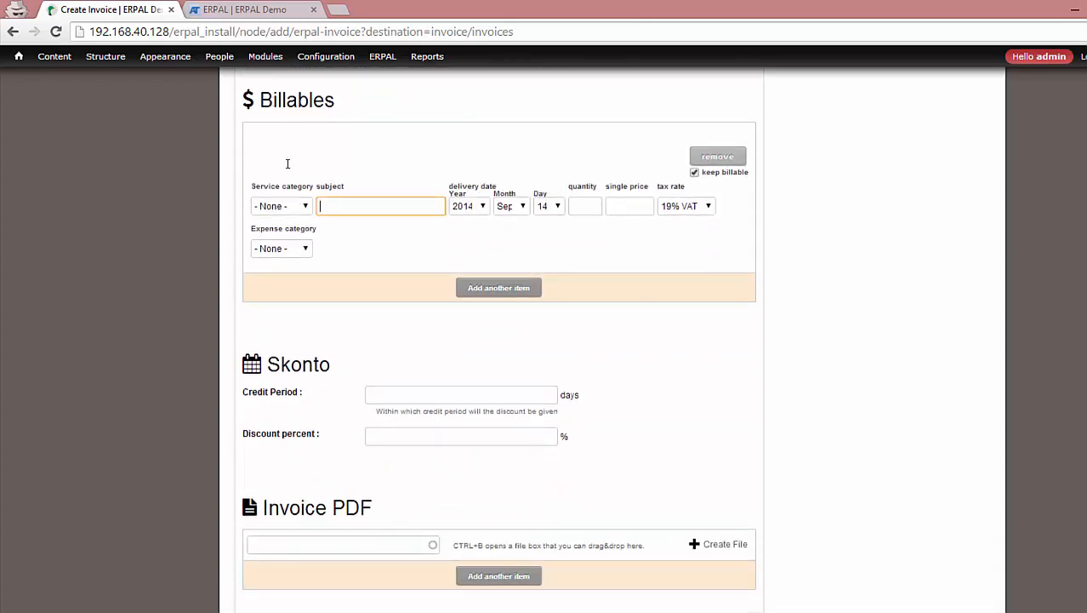
click(304, 206)
key(Return)
key(Tab)
click(292, 207)
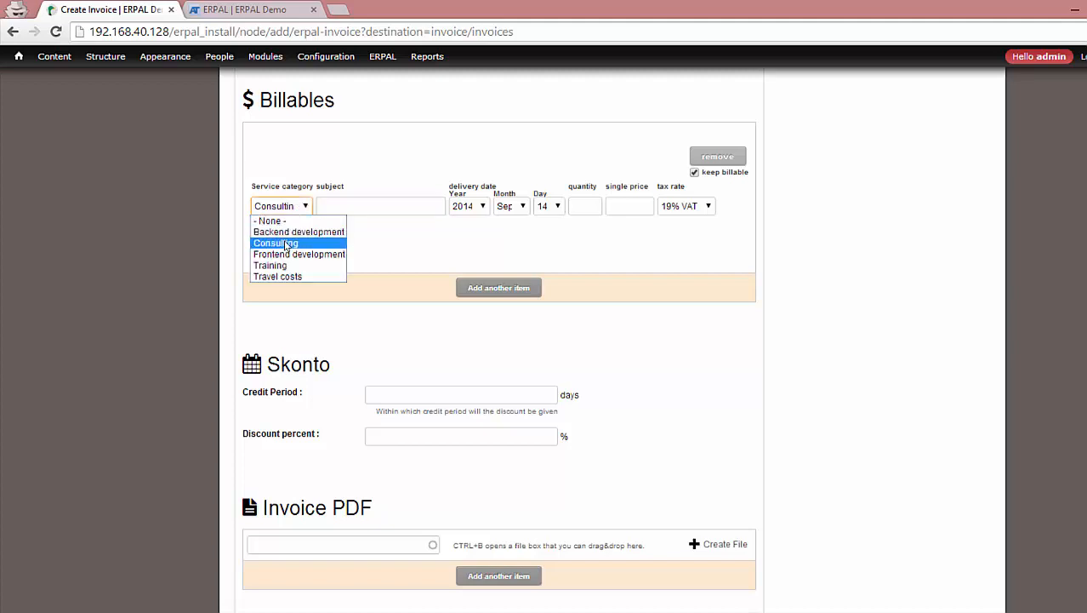
click(280, 227)
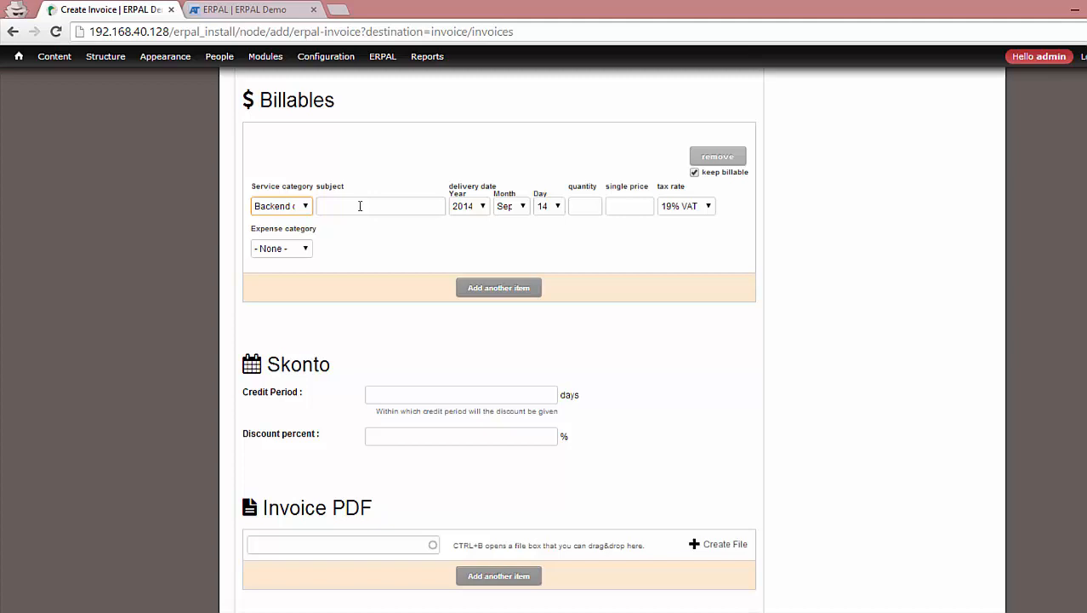
Step: Fill in the billable with the subject "Backand development", quantity 1 and single price 1000, using the 19% VAT tax rate
click(360, 206)
text(Back)
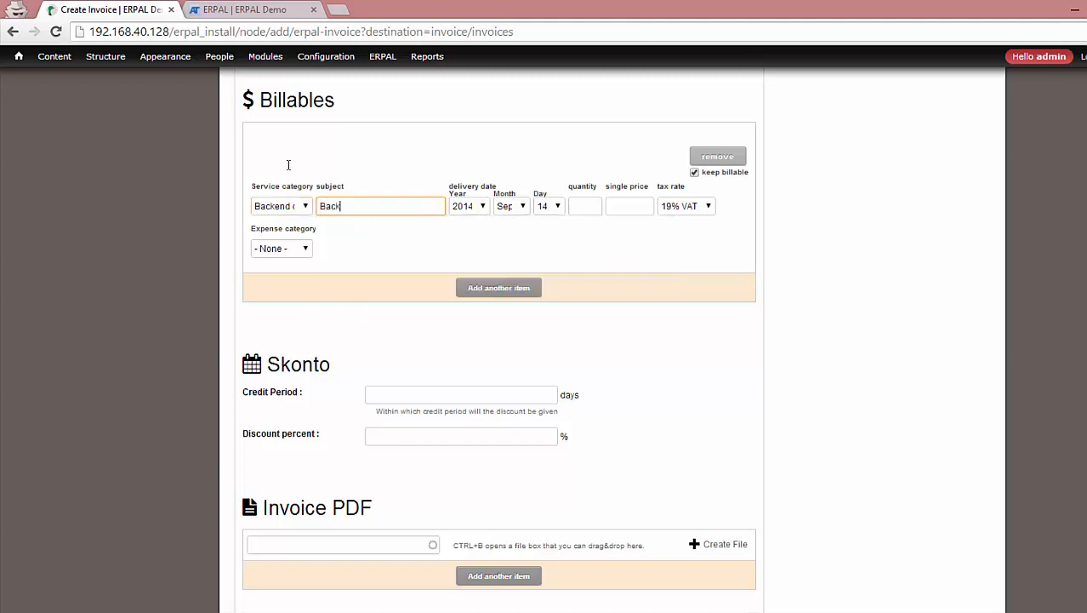
text(and development)
click(589, 206)
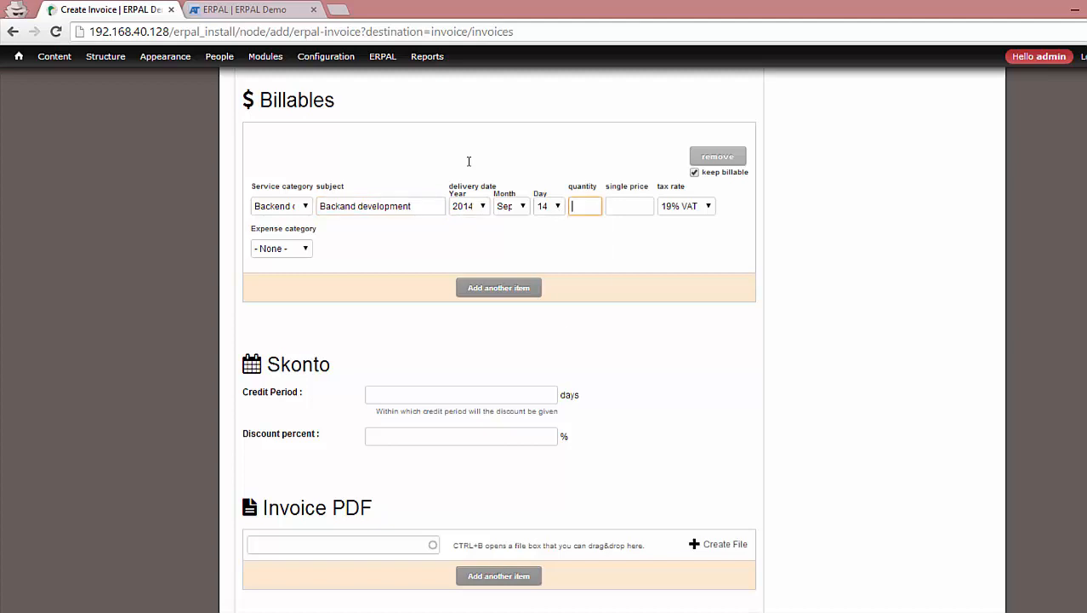
text(1)
click(637, 206)
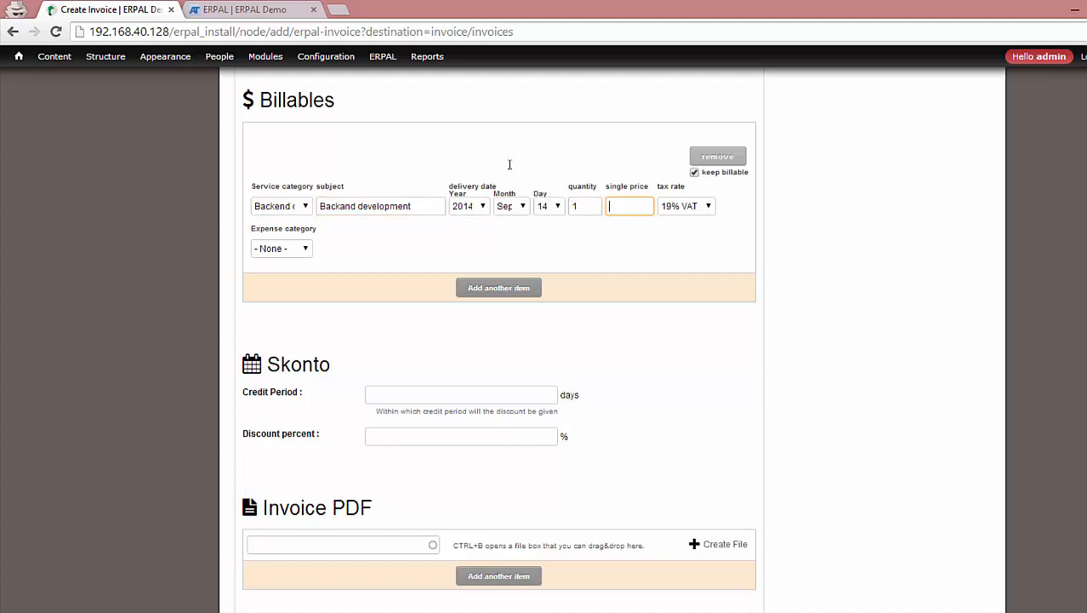
text(1000)
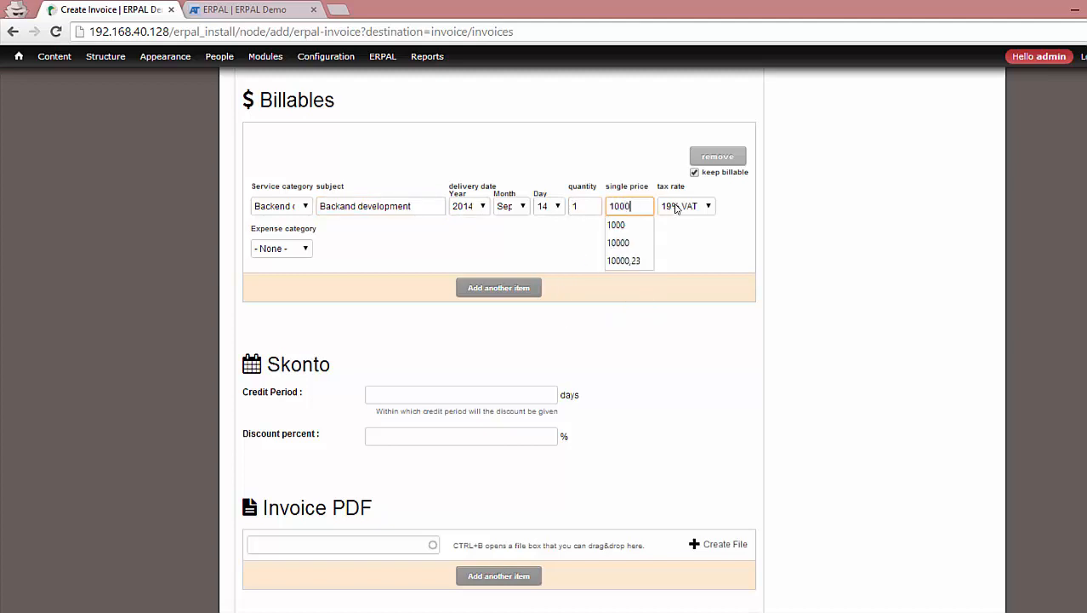
click(677, 206)
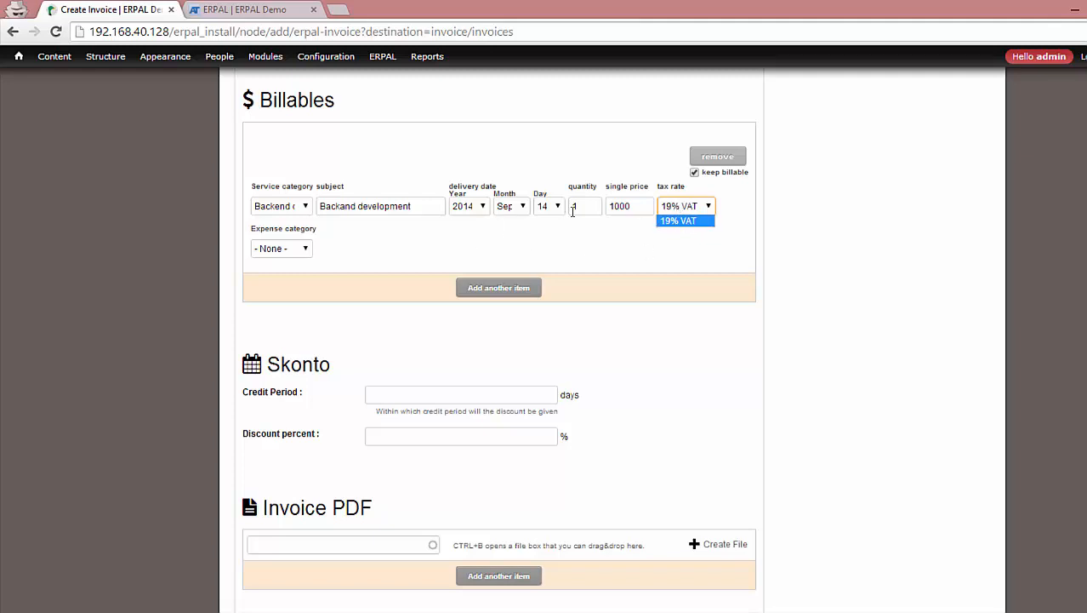
Step: Check the billable's expense category choices and list the Expense category terms from the taxonomy overview in a new browser tab
scroll(582, 257, down, 2)
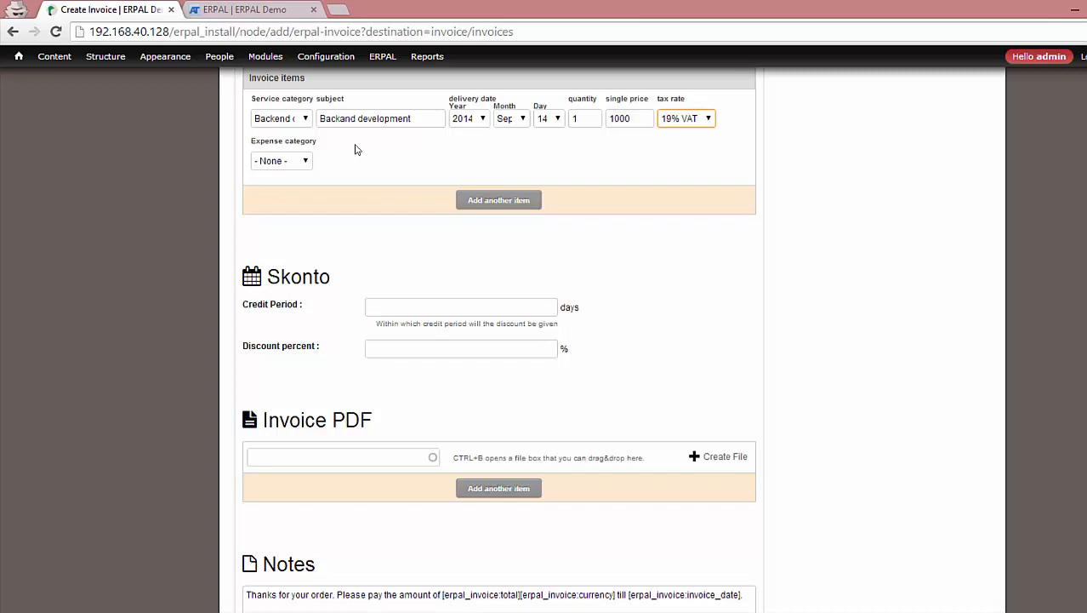
click(293, 161)
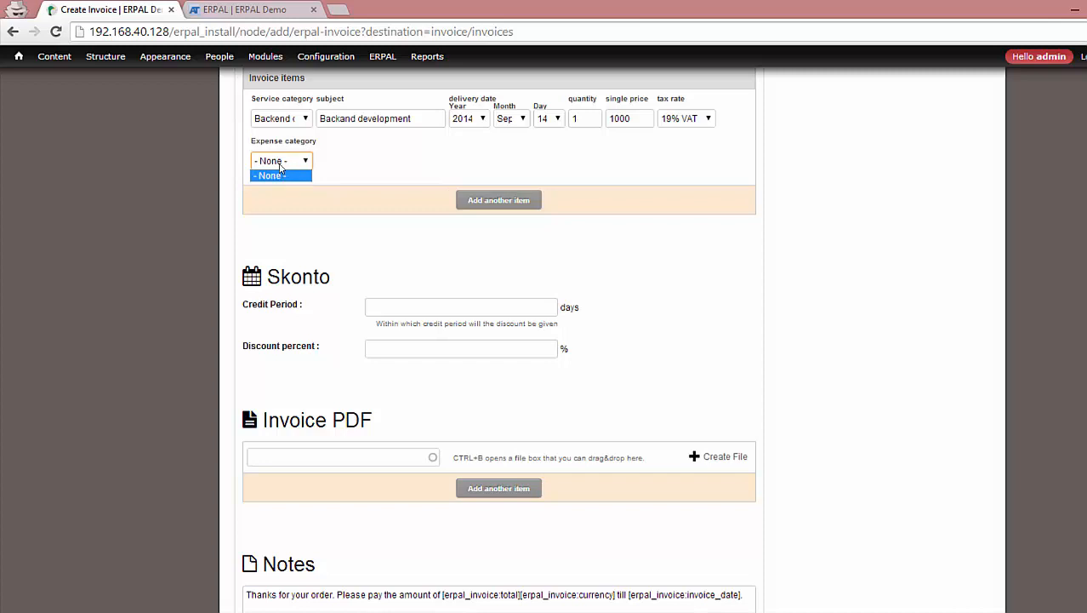
mouse_move(111, 59)
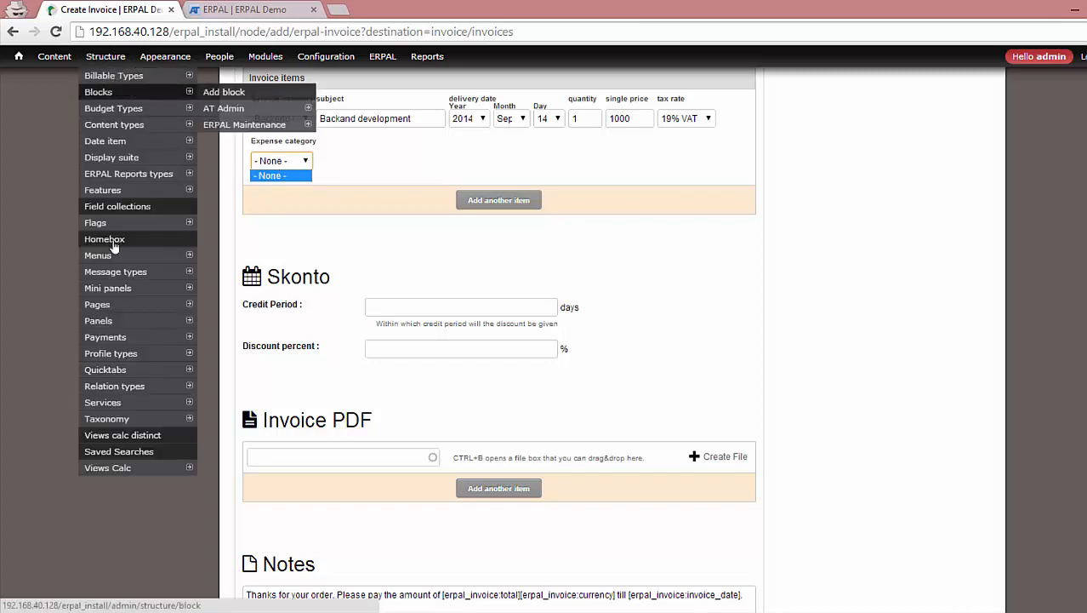
middle_click(113, 423)
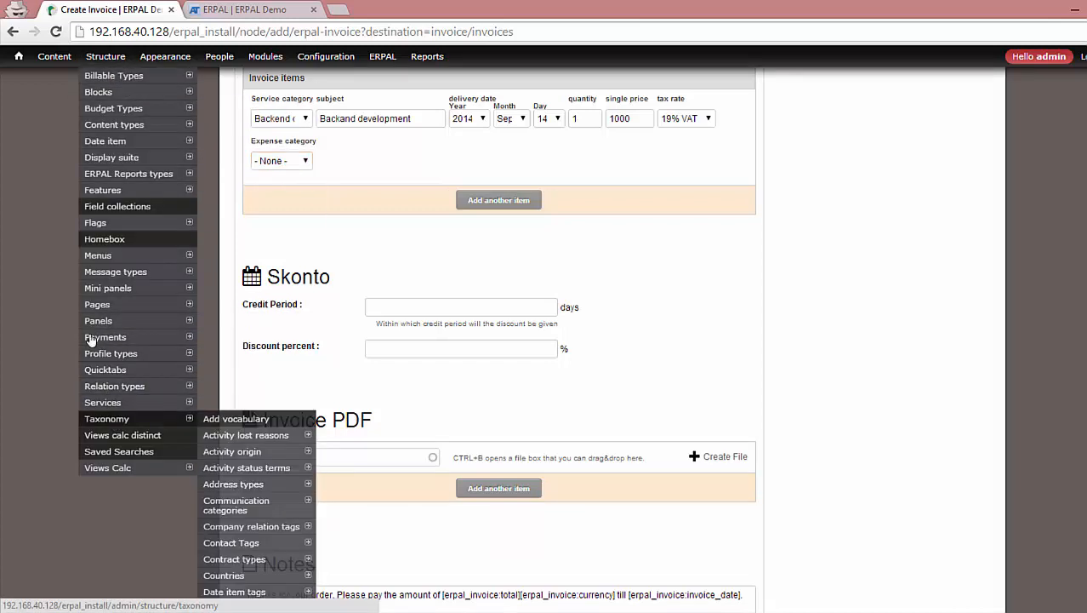
click(384, 10)
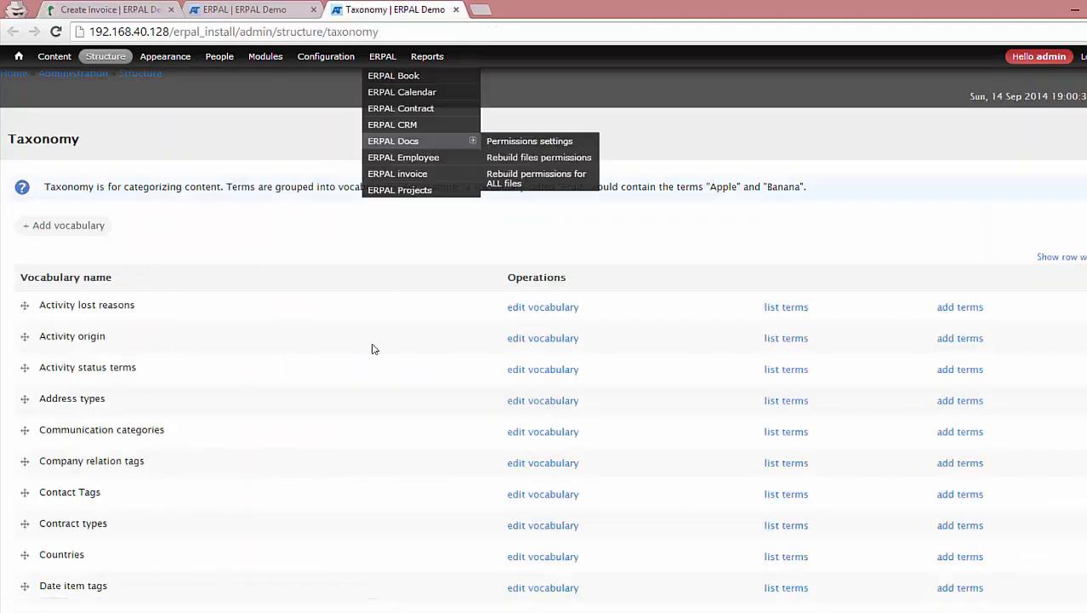
scroll(375, 349, down, 3)
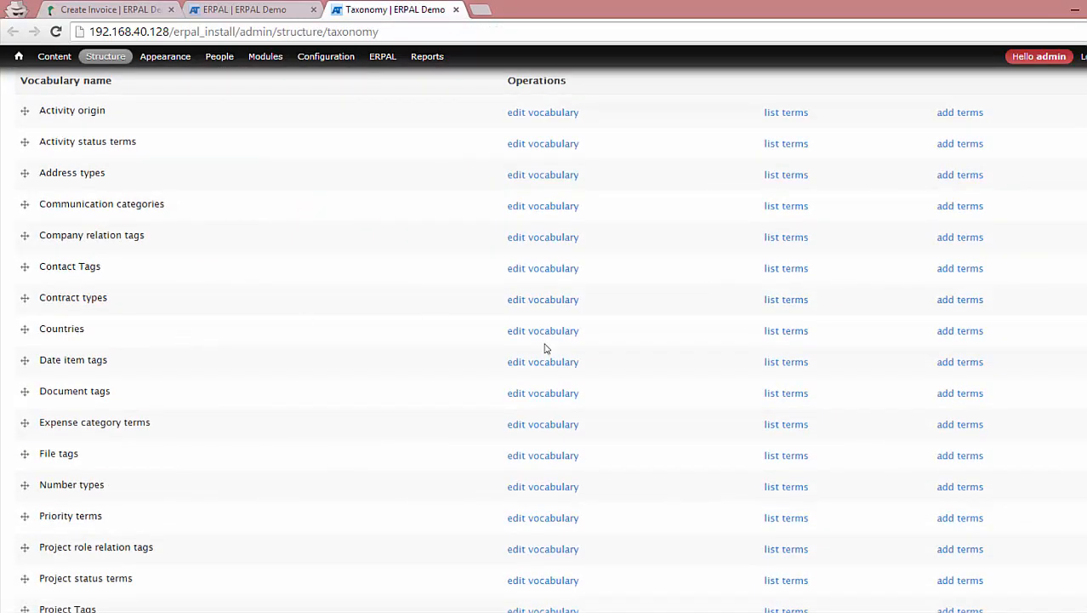
click(788, 425)
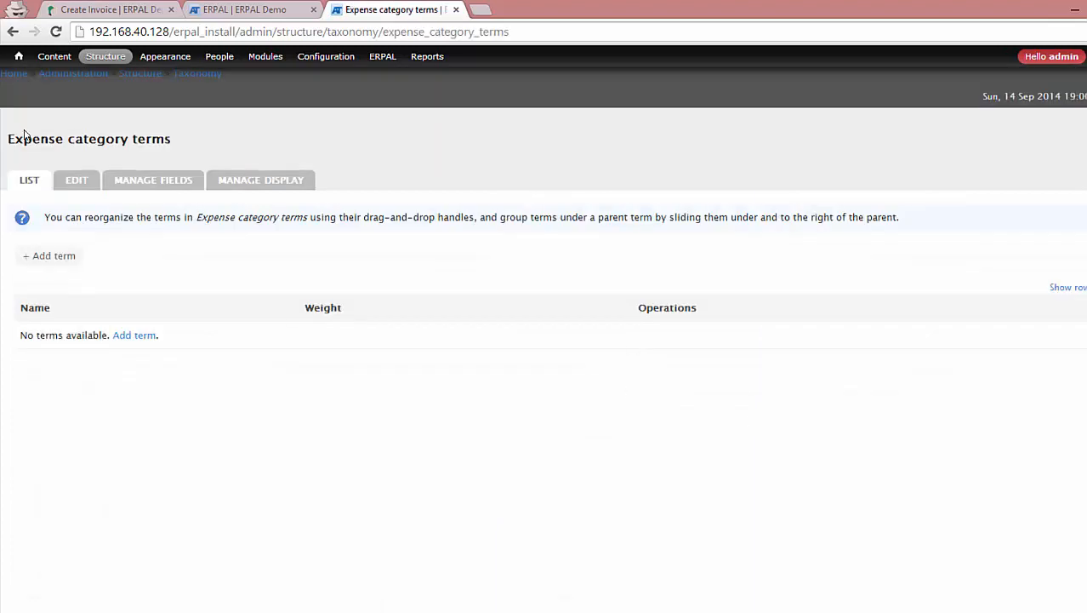
Step: Return to the invoice form and review its Basics, Skonto, Invoice PDF and Notes sections, including the default notes text
click(107, 10)
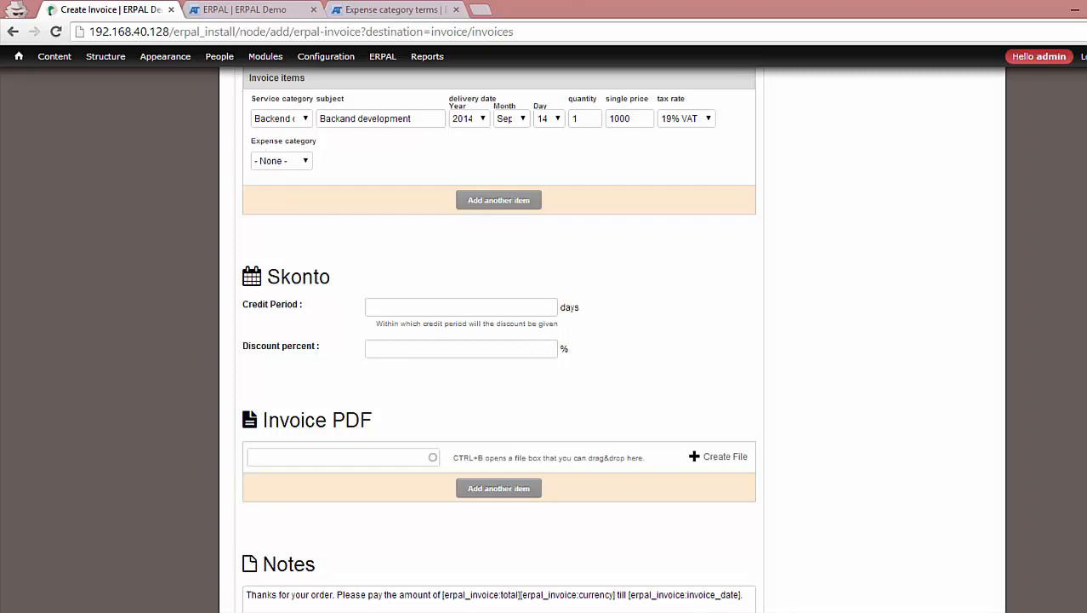
scroll(544, 340, up, 10)
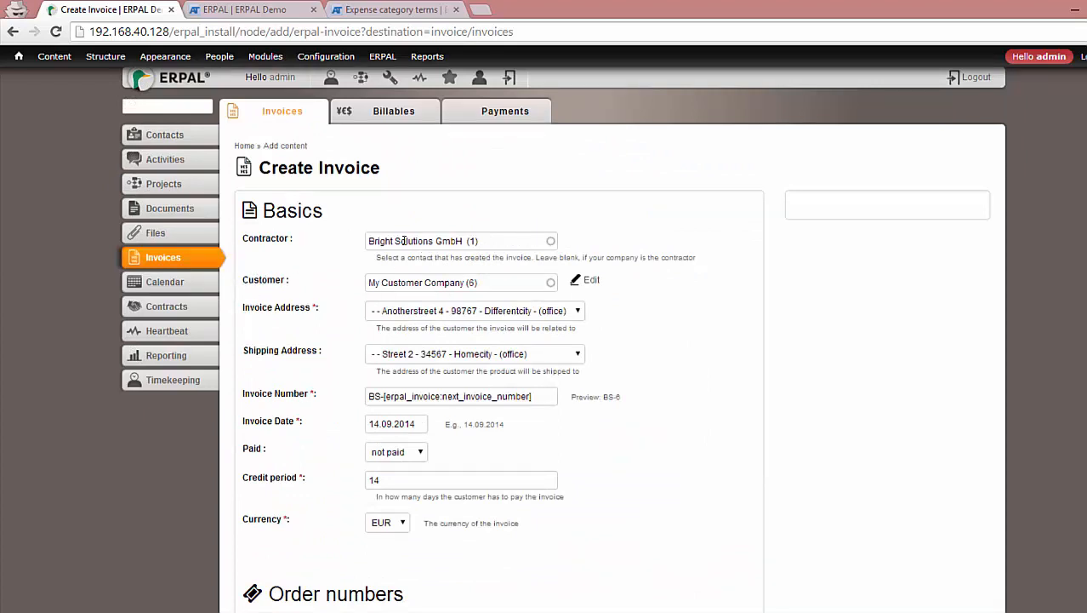
scroll(500, 340, down, 9)
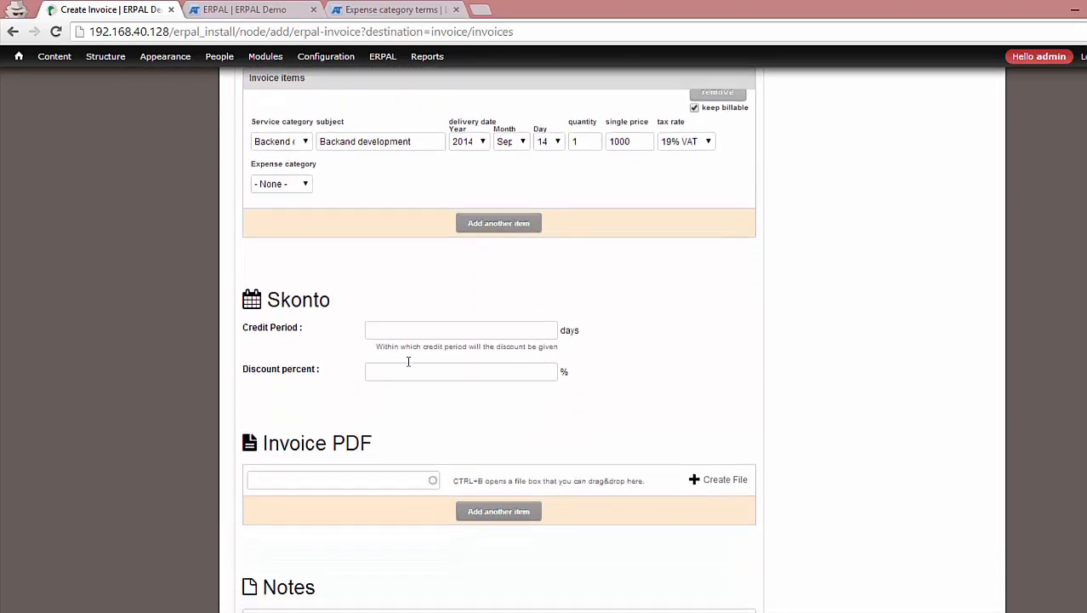
click(391, 333)
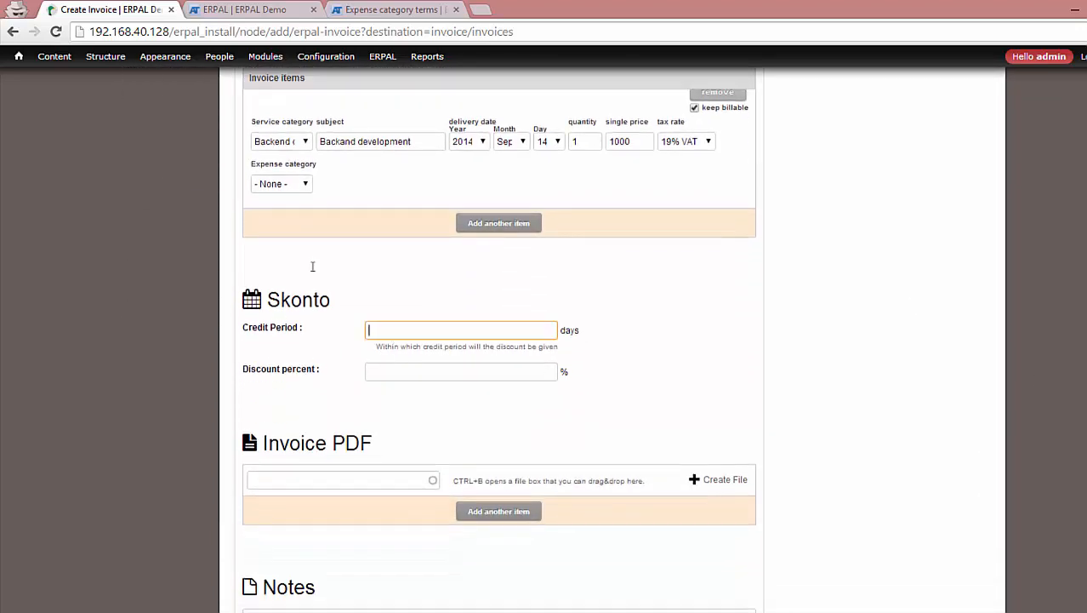
scroll(909, 266, down, 2)
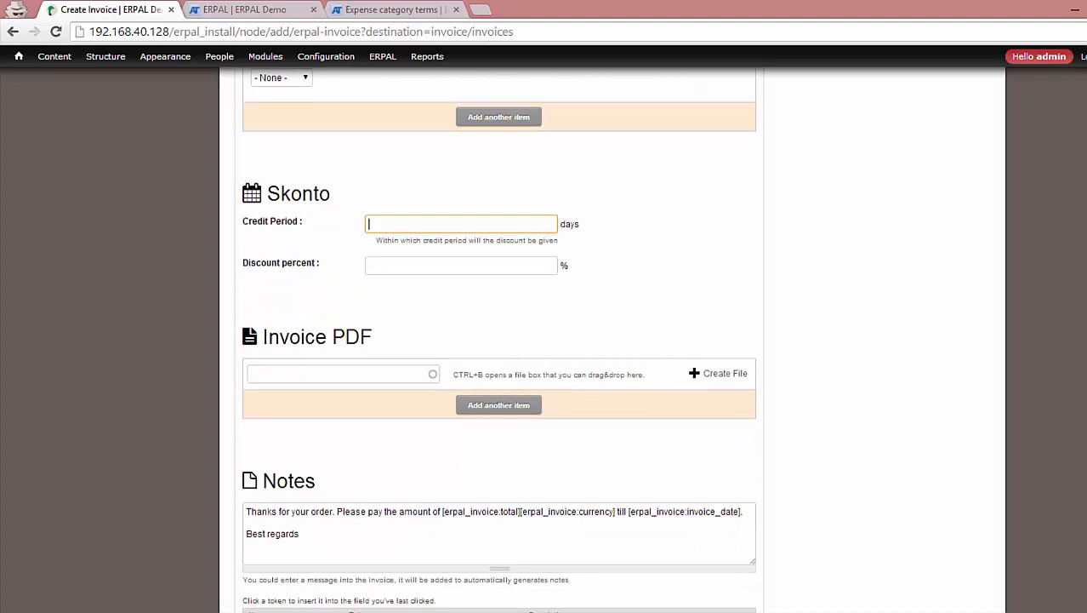
scroll(910, 319, down, 2)
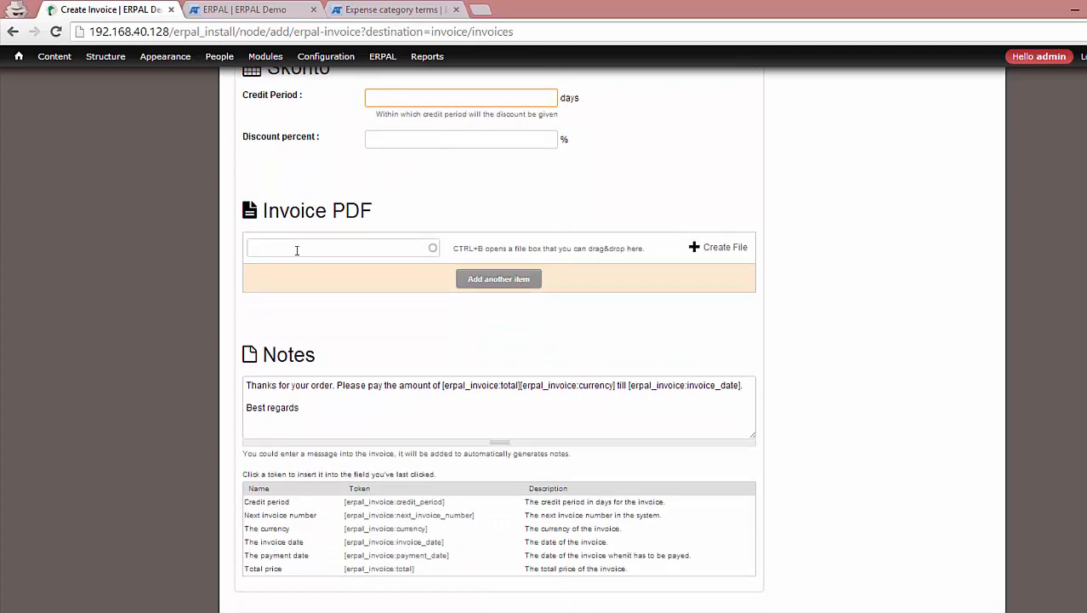
drag(337, 411, 228, 387)
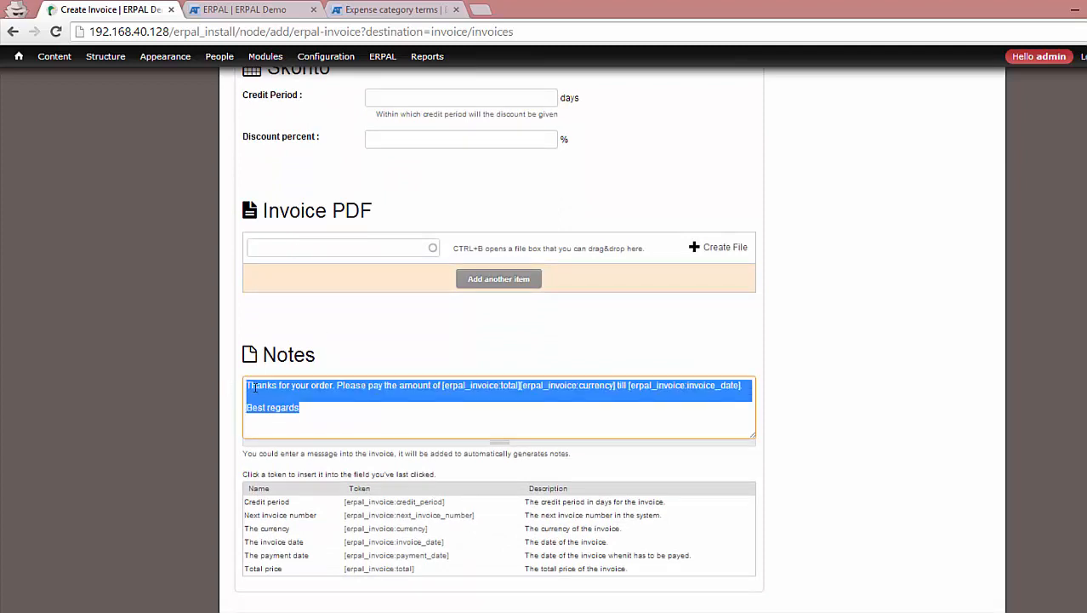
click(338, 411)
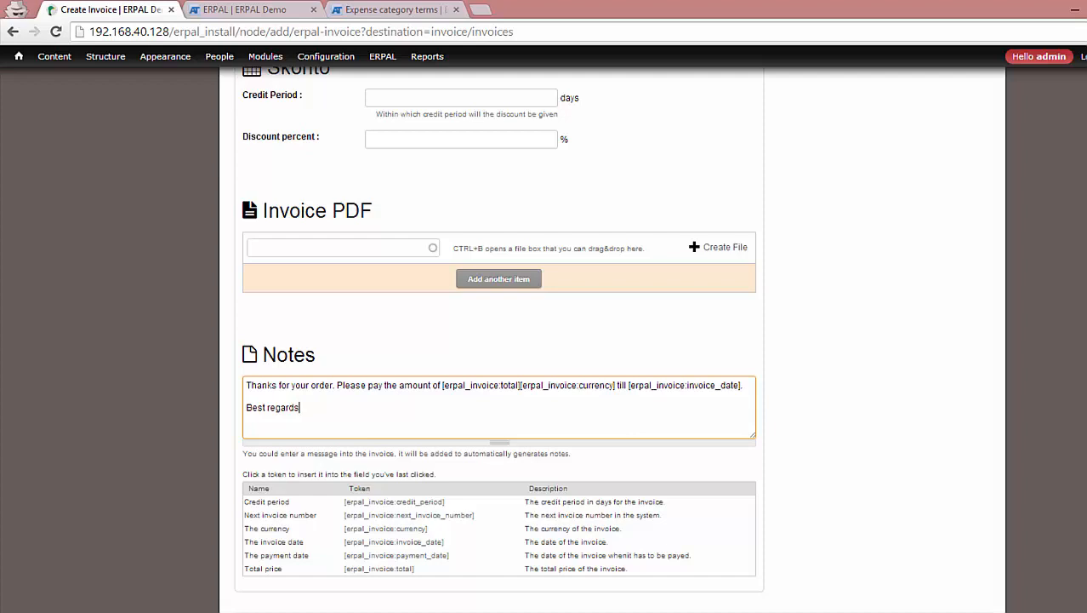
Step: Enable saving the invoice settings as default for this customer
scroll(338, 334, down, 2)
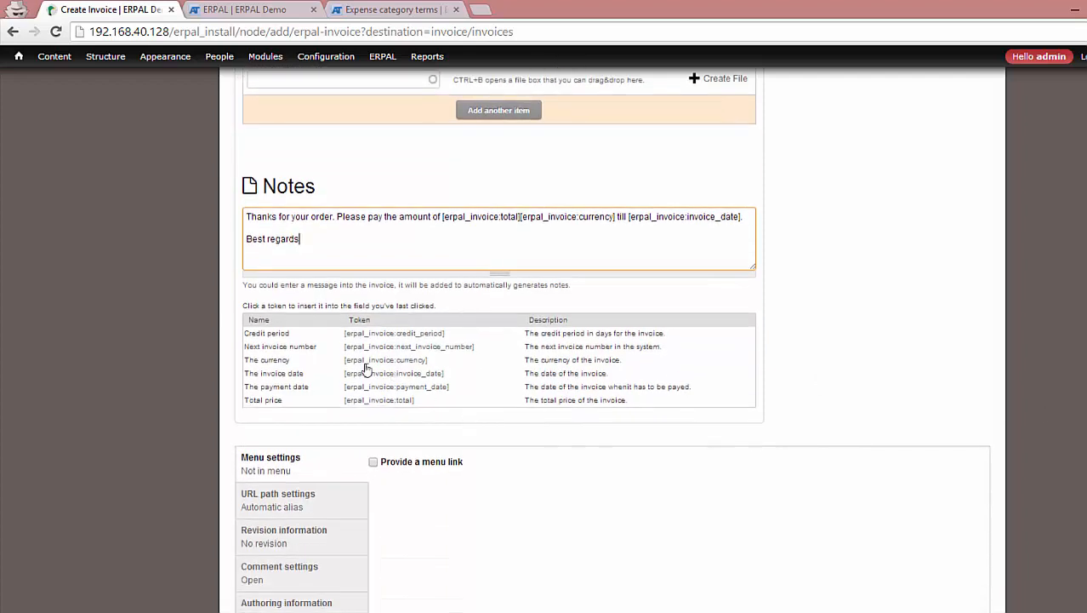
scroll(502, 340, down, 2)
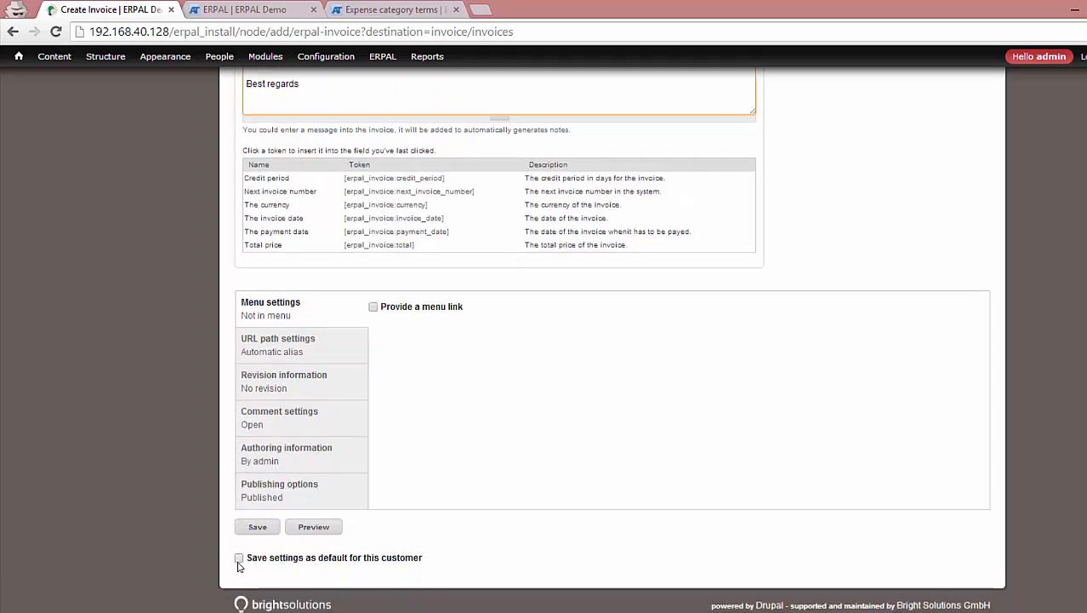
click(239, 558)
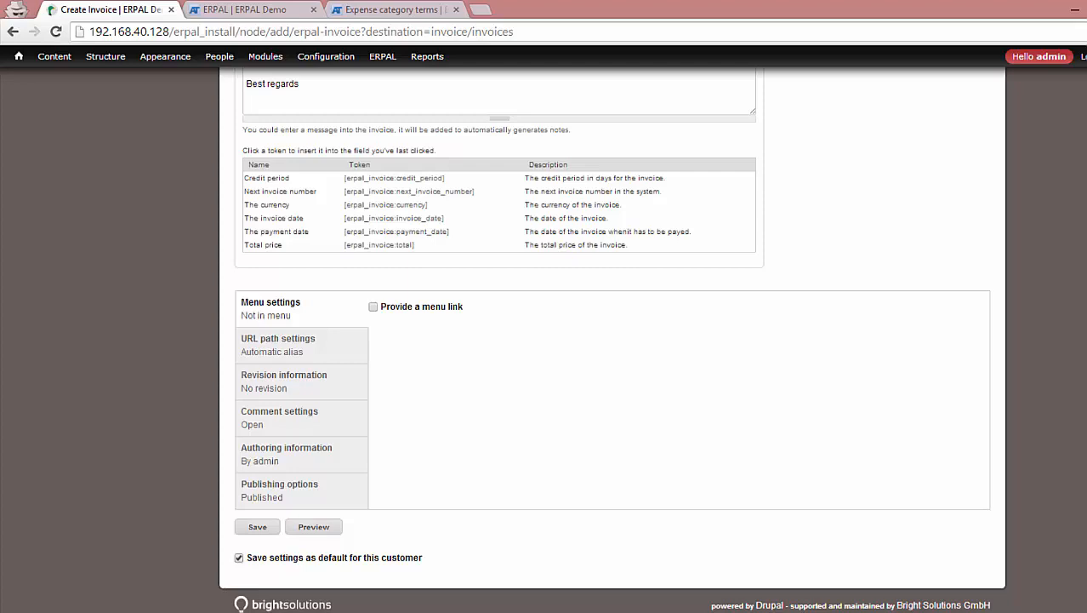
Step: Set the invoice's credit period to 7 days and save the invoice
scroll(907, 370, up, 5)
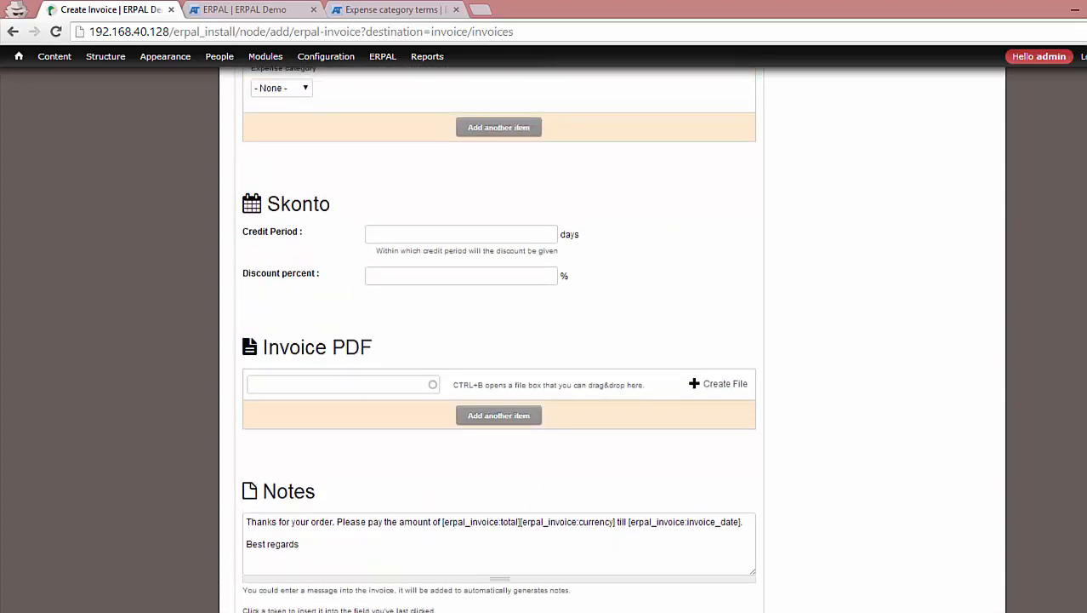
scroll(498, 341, up, 3)
scroll(908, 133, up, 3)
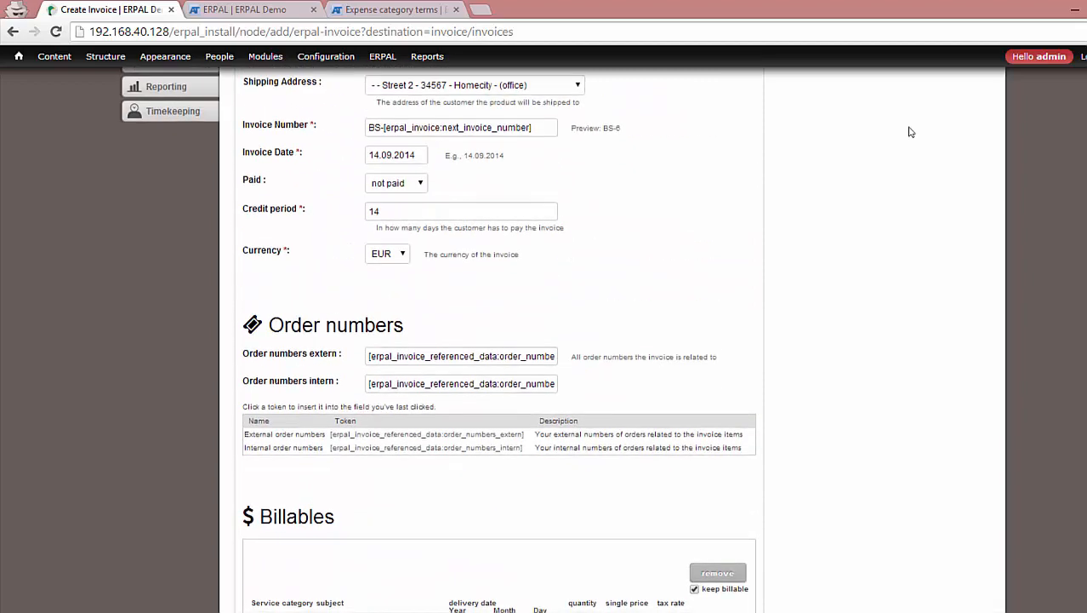
drag(395, 209, 343, 213)
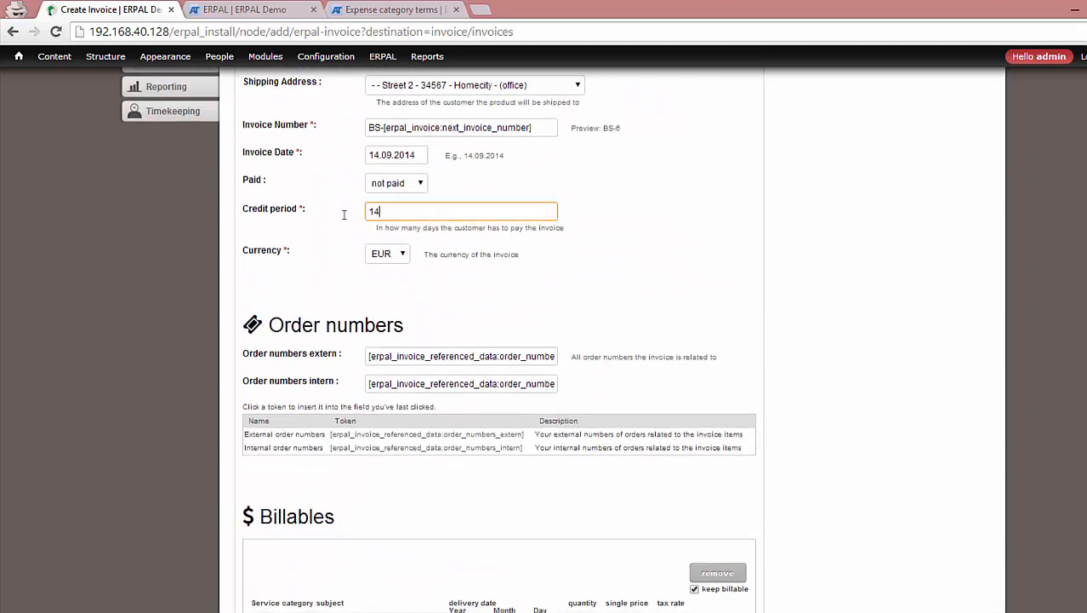
text(7)
scroll(733, 150, up, 1)
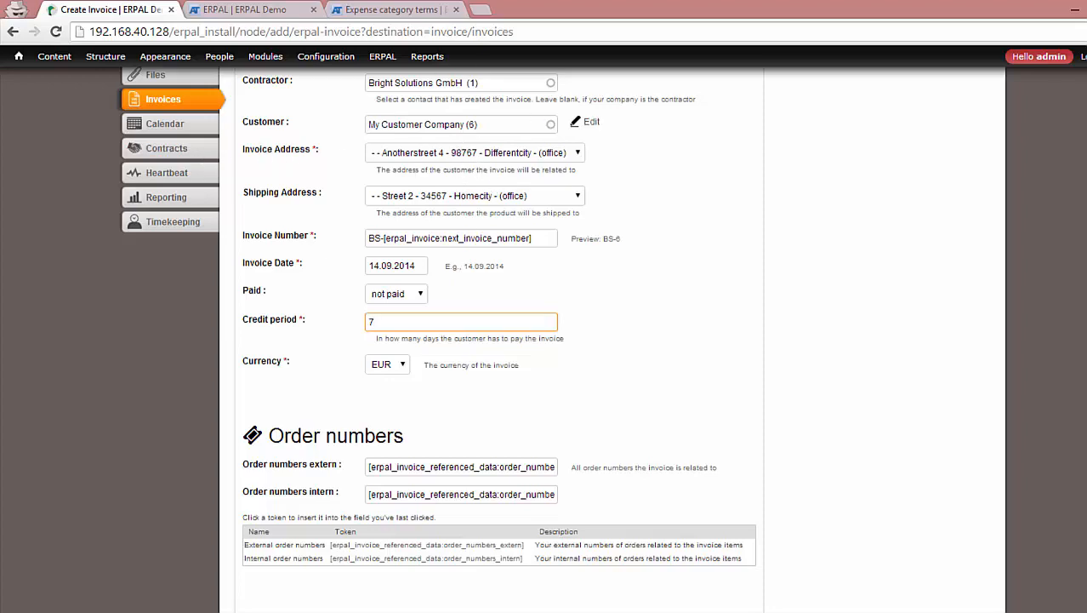
scroll(544, 341, down, 10)
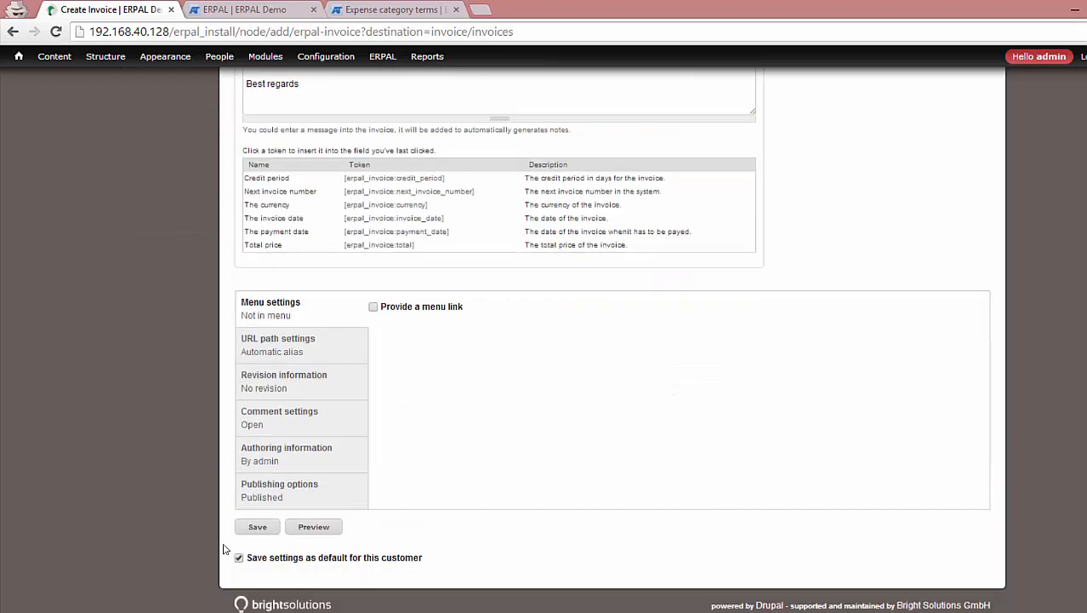
click(244, 529)
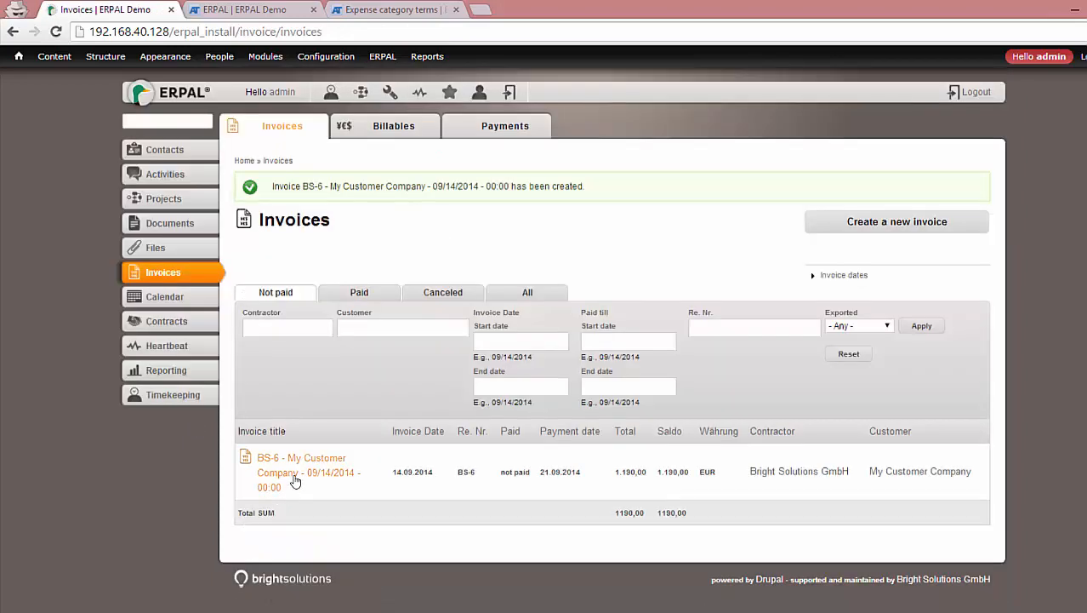
Step: Open the new My Customer Company invoice from the invoice list and review its addresses, billable, balance, notes and PDF files
click(295, 479)
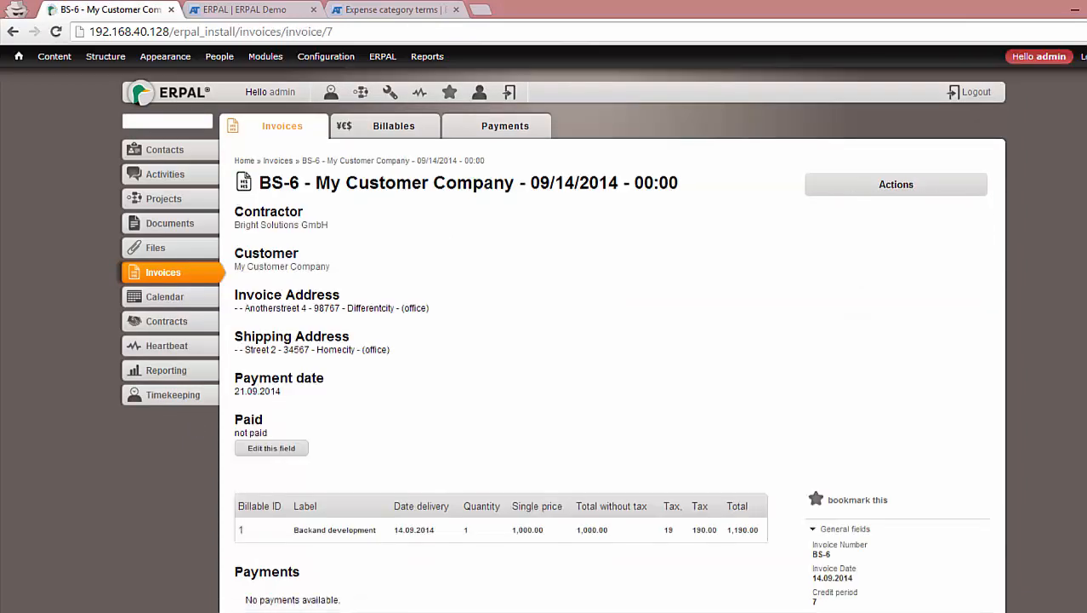
scroll(561, 340, down, 3)
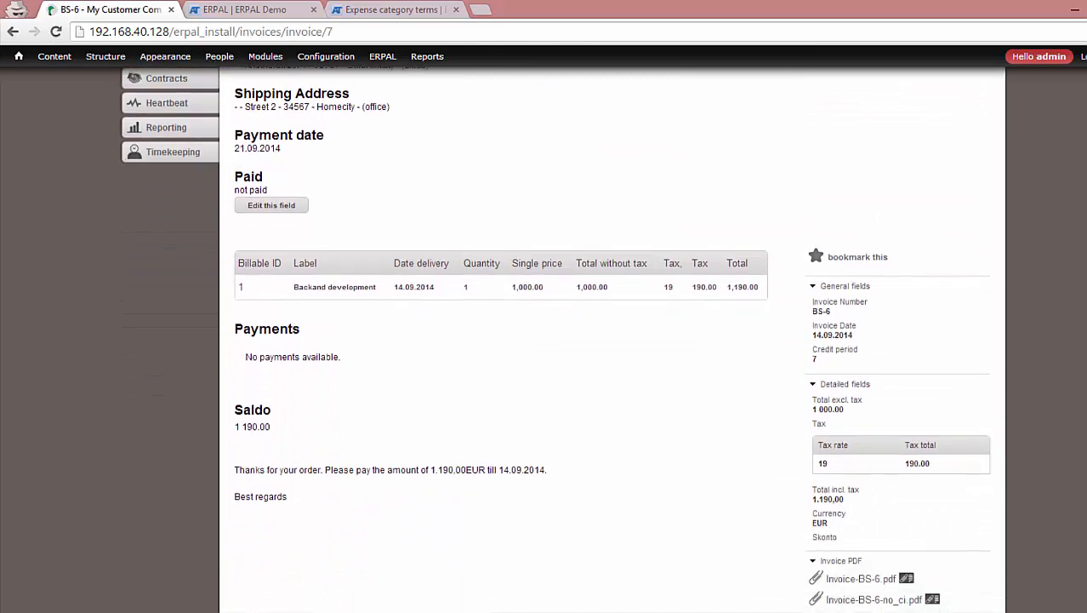
scroll(241, 609, down, 1)
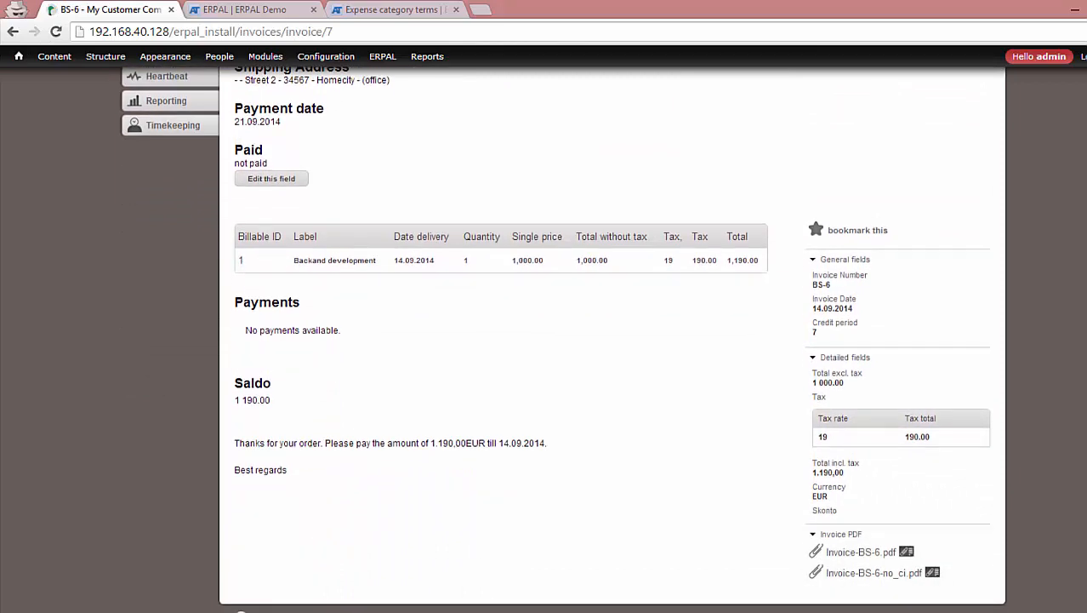
Step: Open Invoice-BS-6.pdf, examine the sender line, billable table and footer company details, and return to the invoice page
click(838, 554)
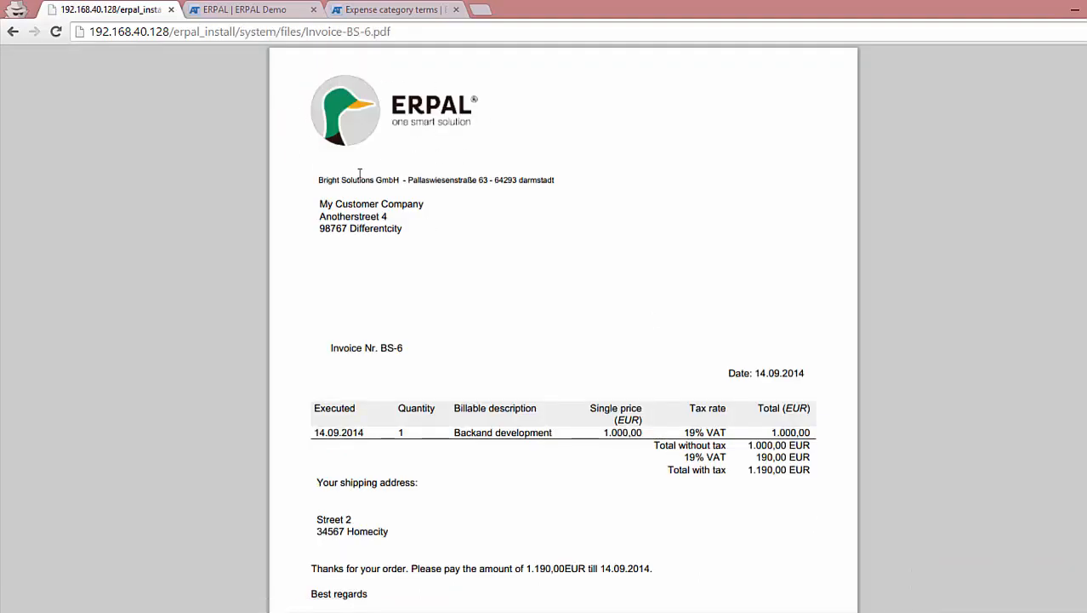
drag(319, 180, 555, 181)
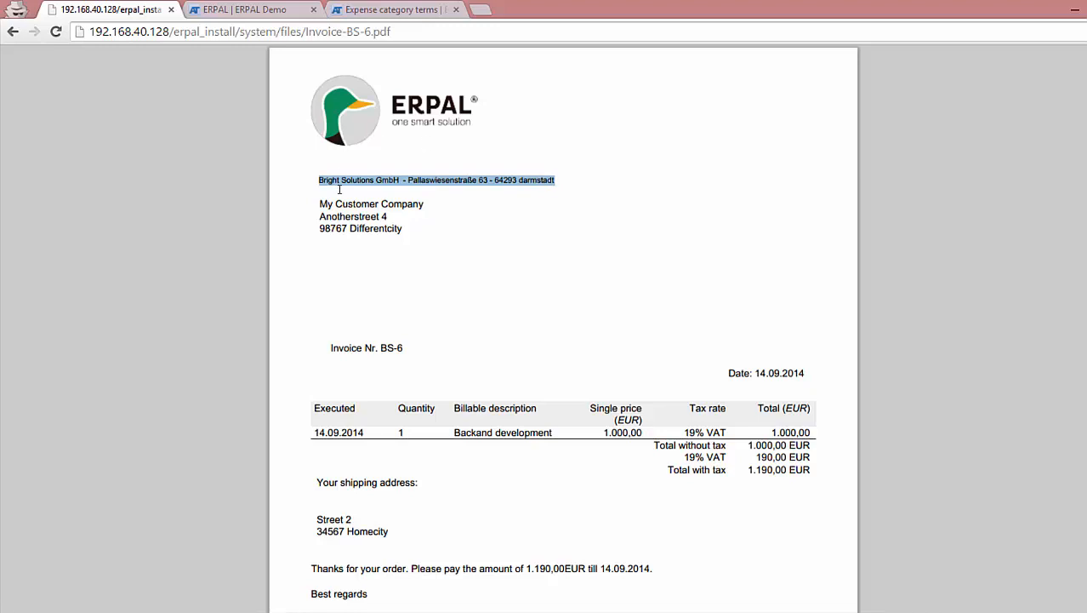
scroll(908, 59, down, 3)
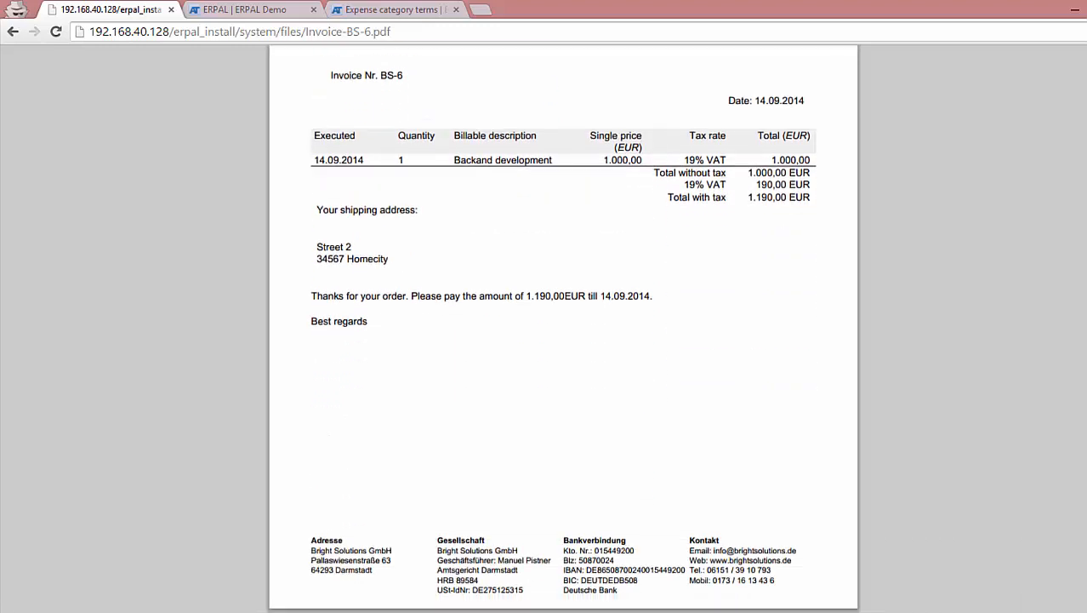
drag(302, 549, 789, 587)
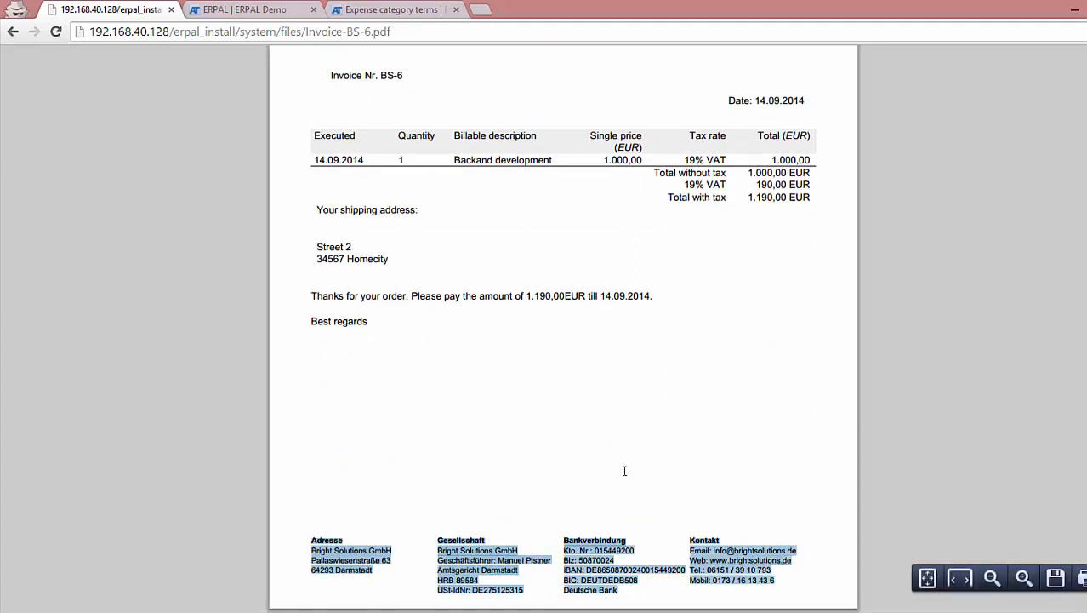
click(569, 426)
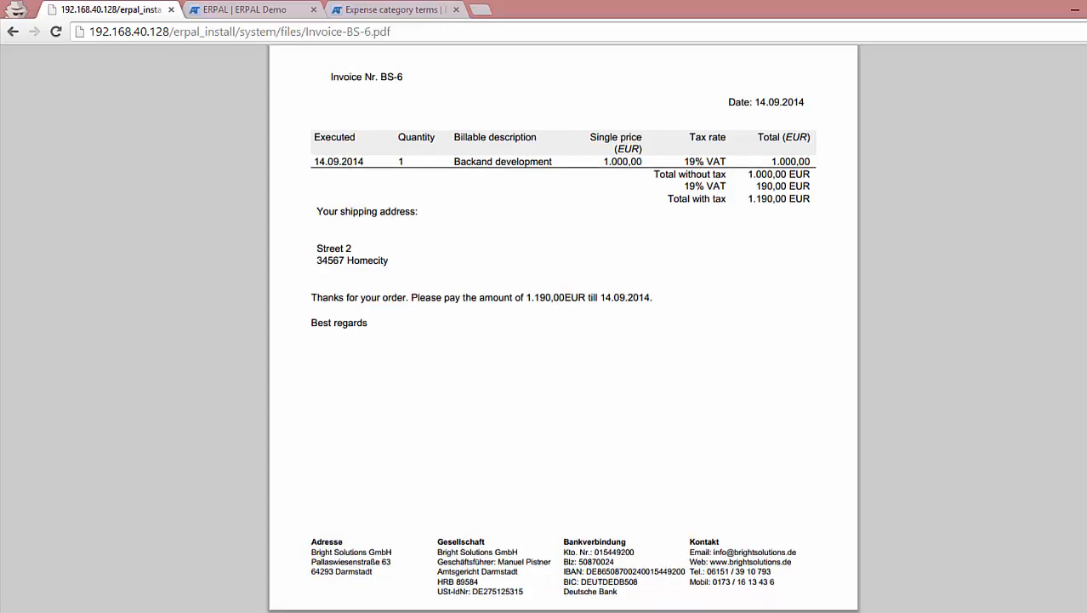
scroll(909, 350, up, 3)
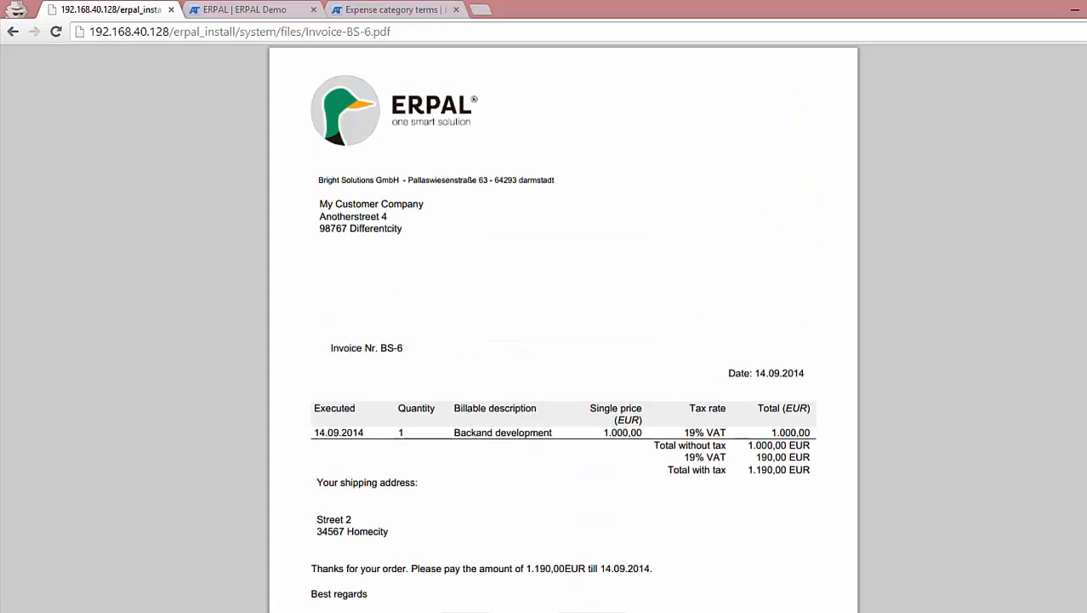
click(13, 31)
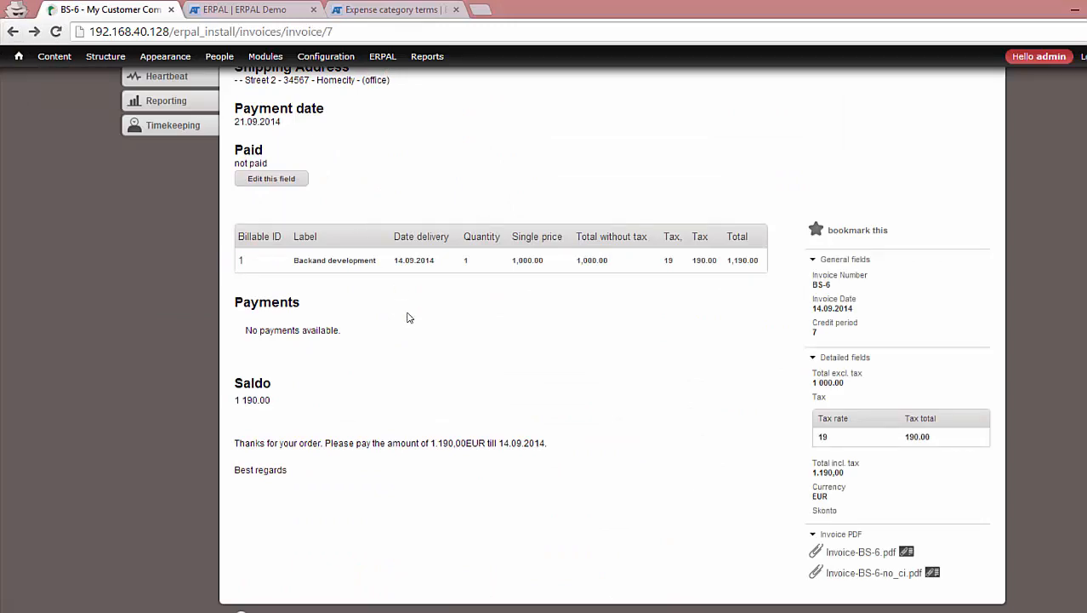
Step: Start a new payment for the invoice and enter "Payment" as its subject
scroll(562, 340, up, 3)
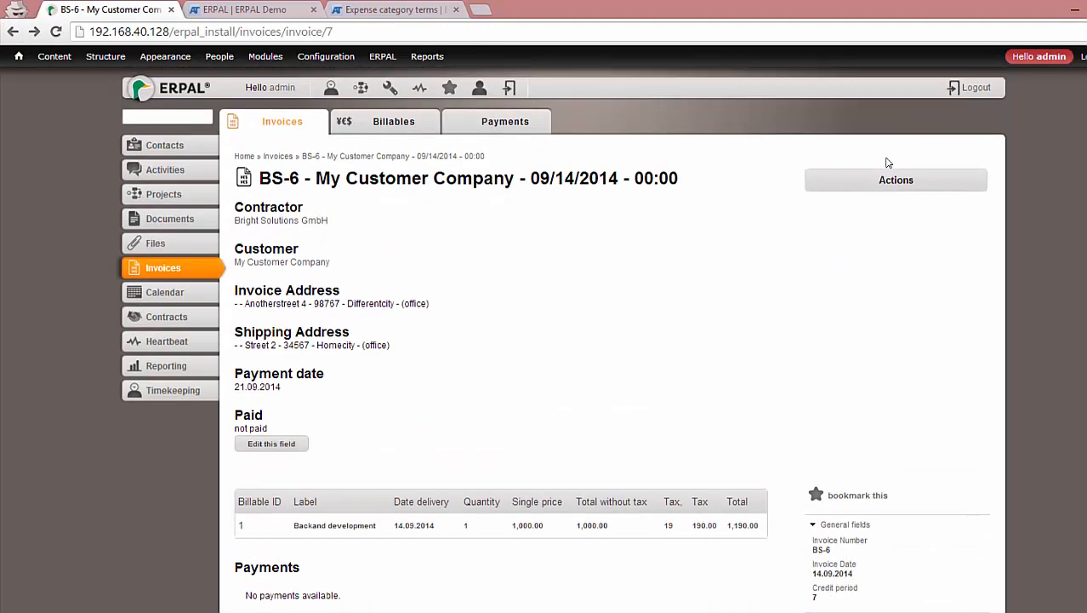
click(876, 181)
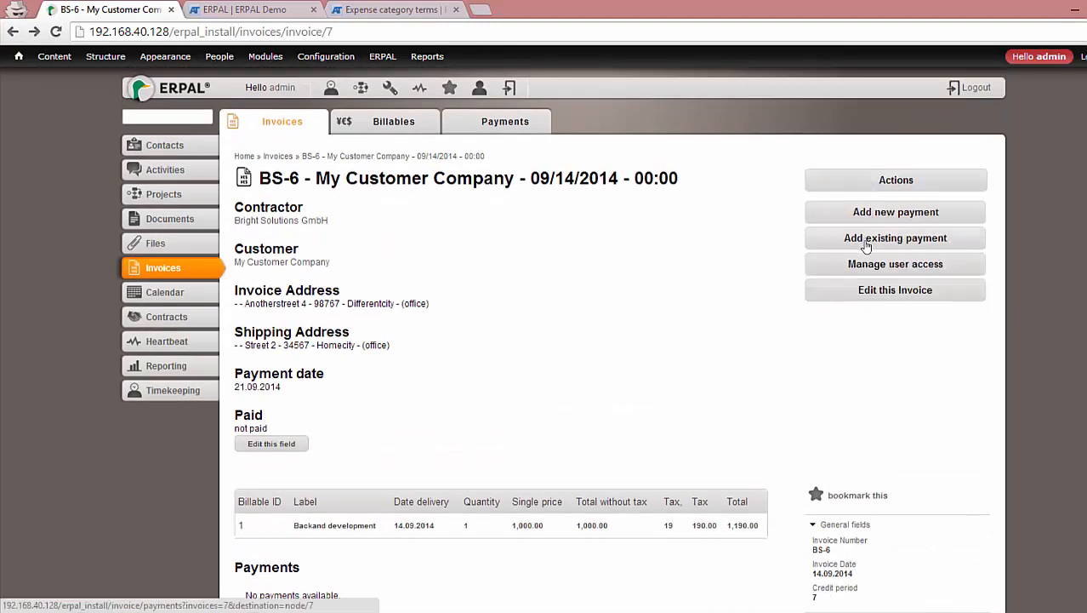
click(870, 211)
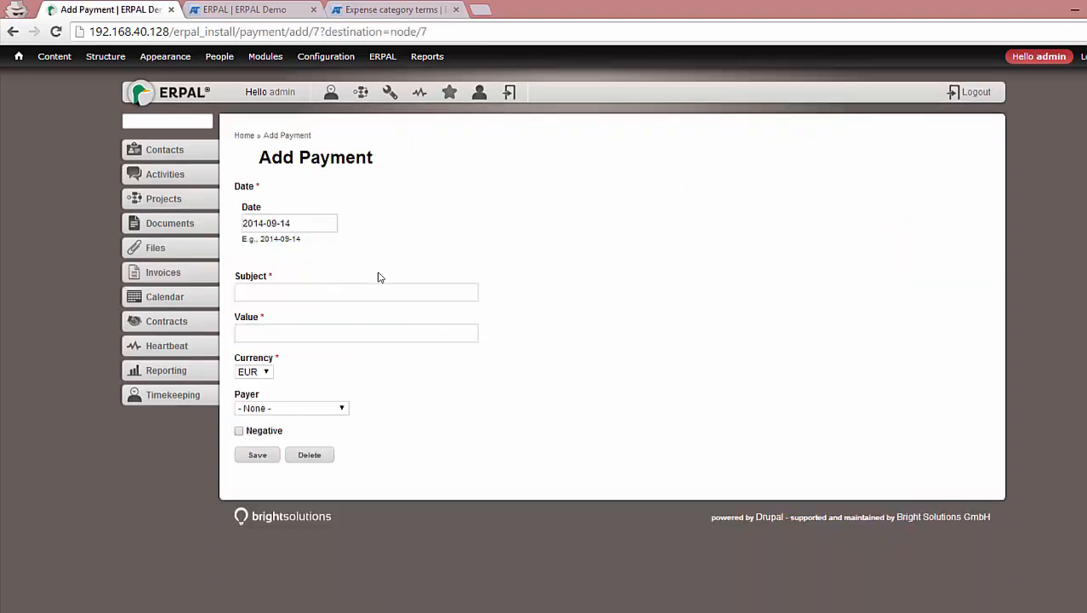
click(362, 291)
text(Payment)
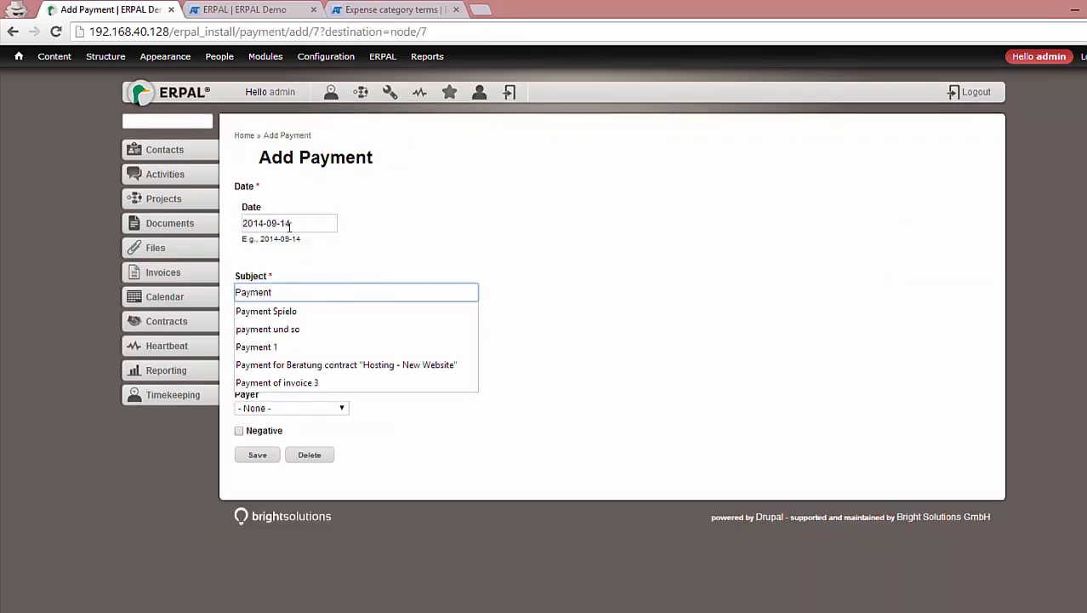
click(411, 259)
Step: Give the payment a value of 1000 EUR, check the payer choices without selecting one, and save it
click(273, 331)
text(1)
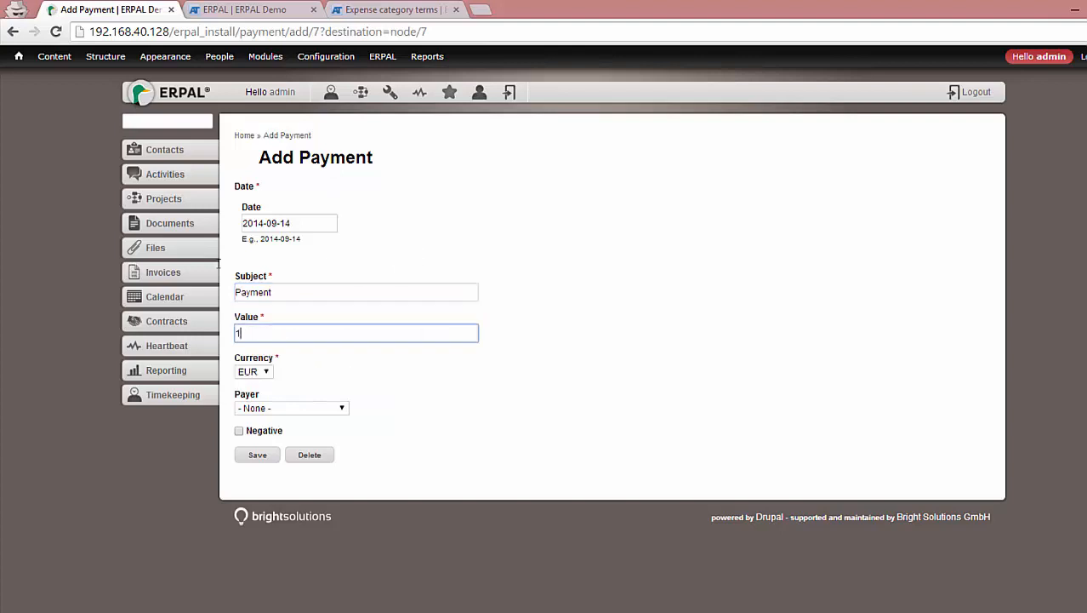
text(000)
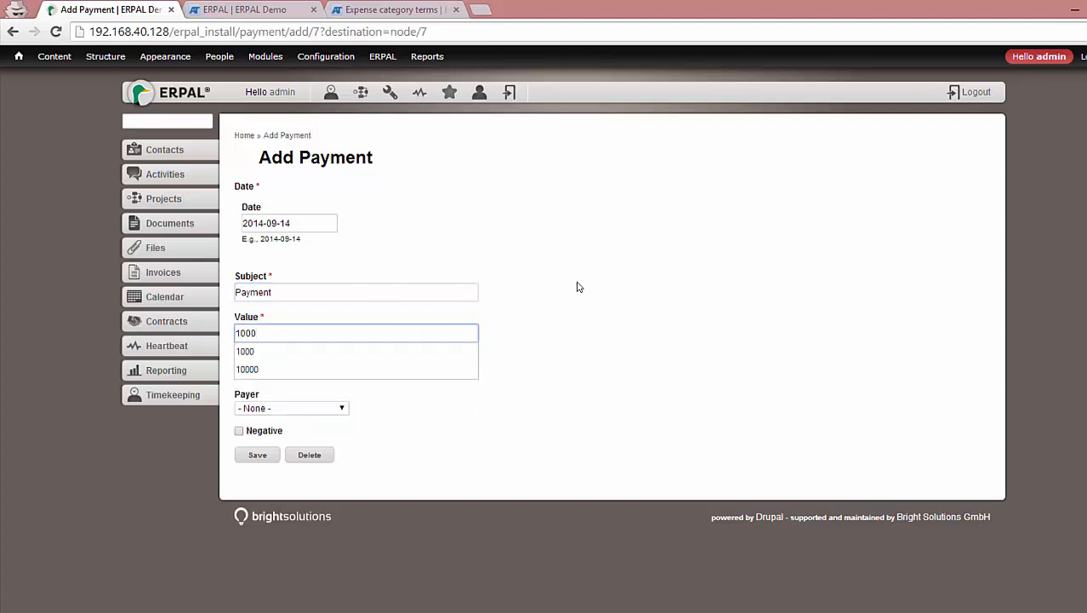
click(577, 287)
click(267, 408)
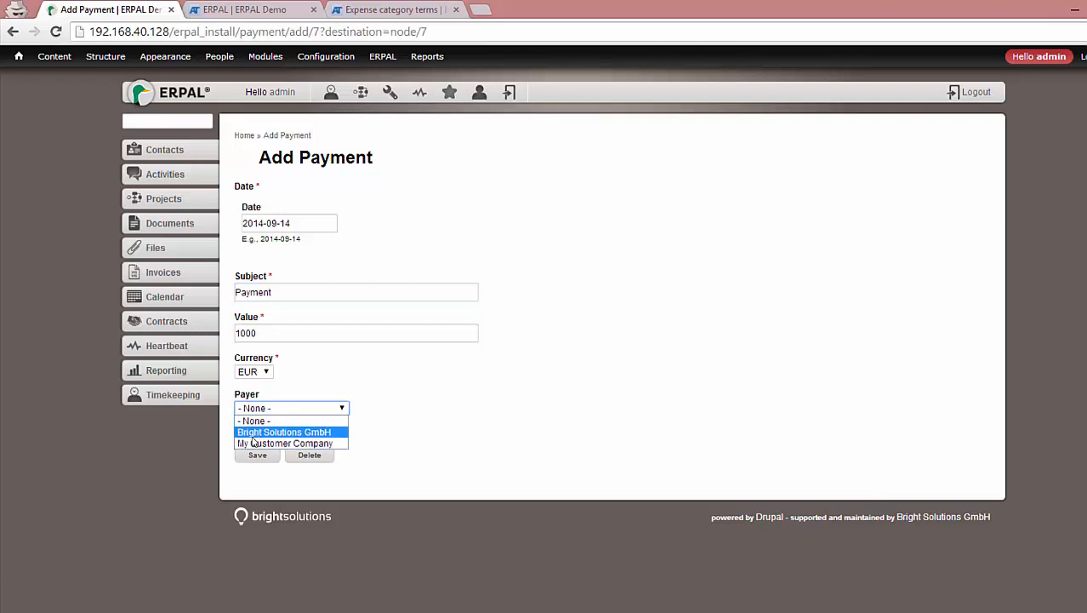
click(390, 392)
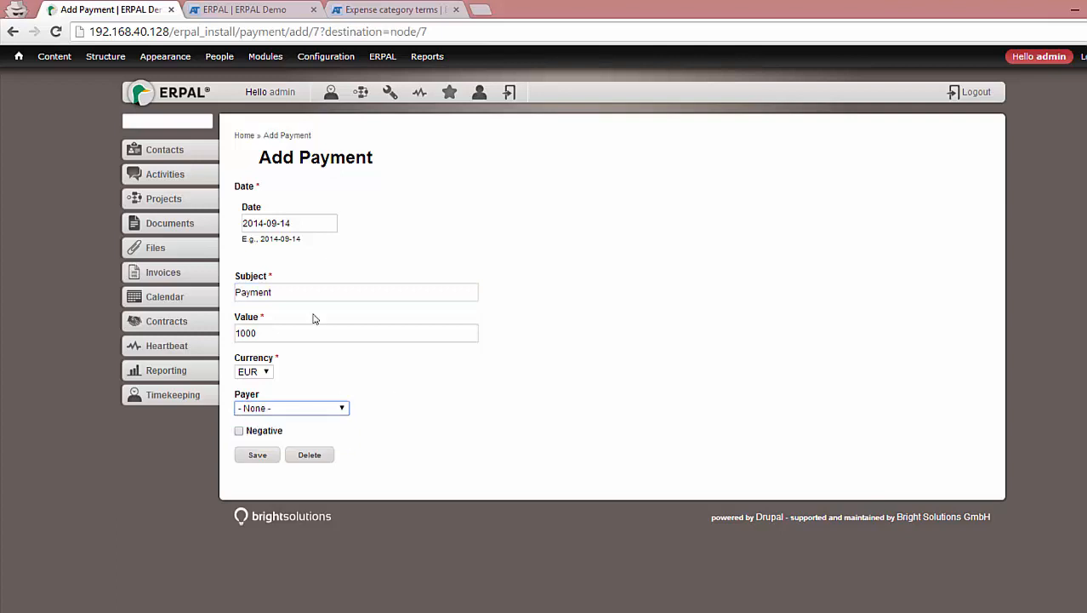
click(252, 454)
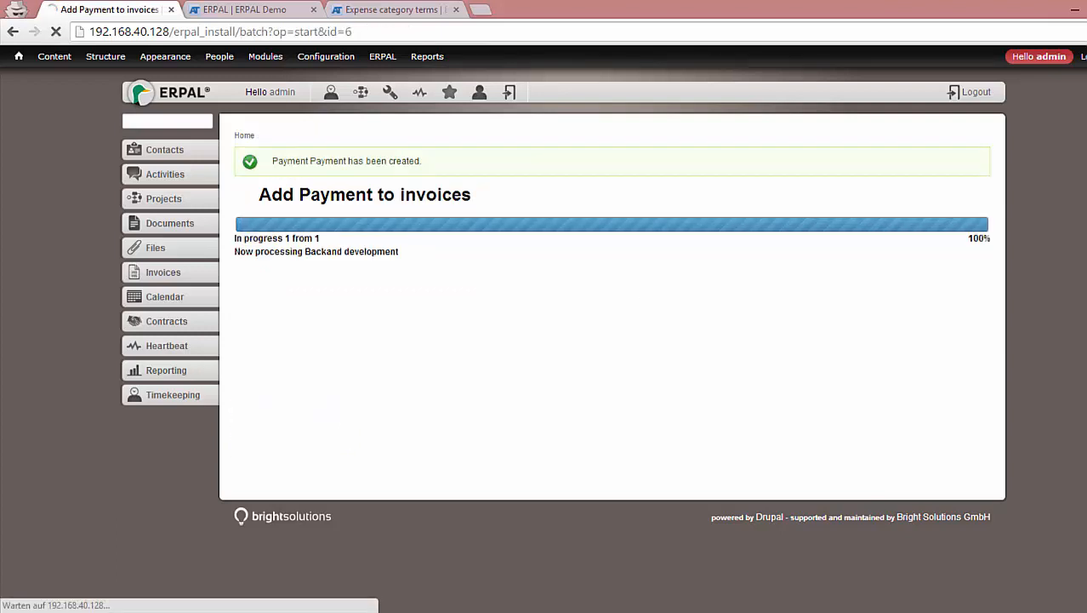
Step: Review the invoice's Payments table, remaining Saldo and paid status
scroll(545, 341, down, 2)
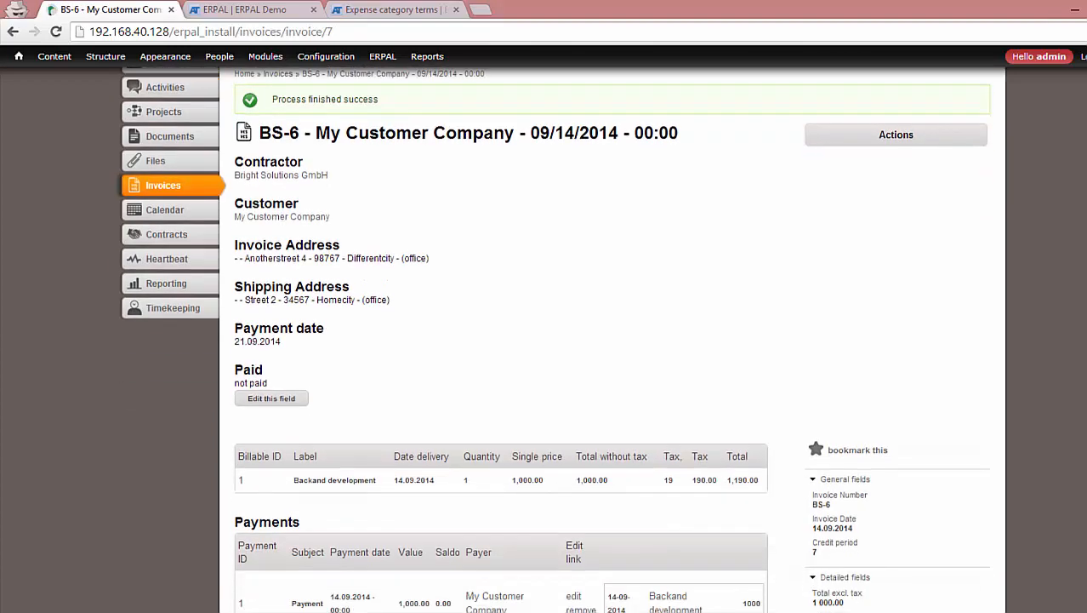
scroll(1077, 322, down, 1)
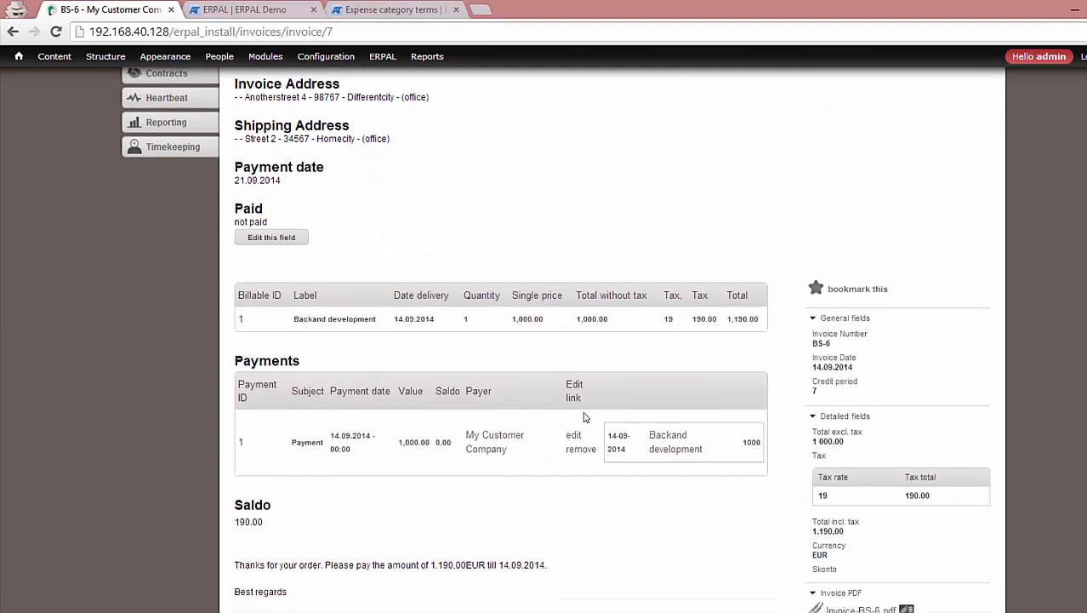
drag(233, 222, 278, 222)
click(289, 247)
scroll(613, 341, up, 1)
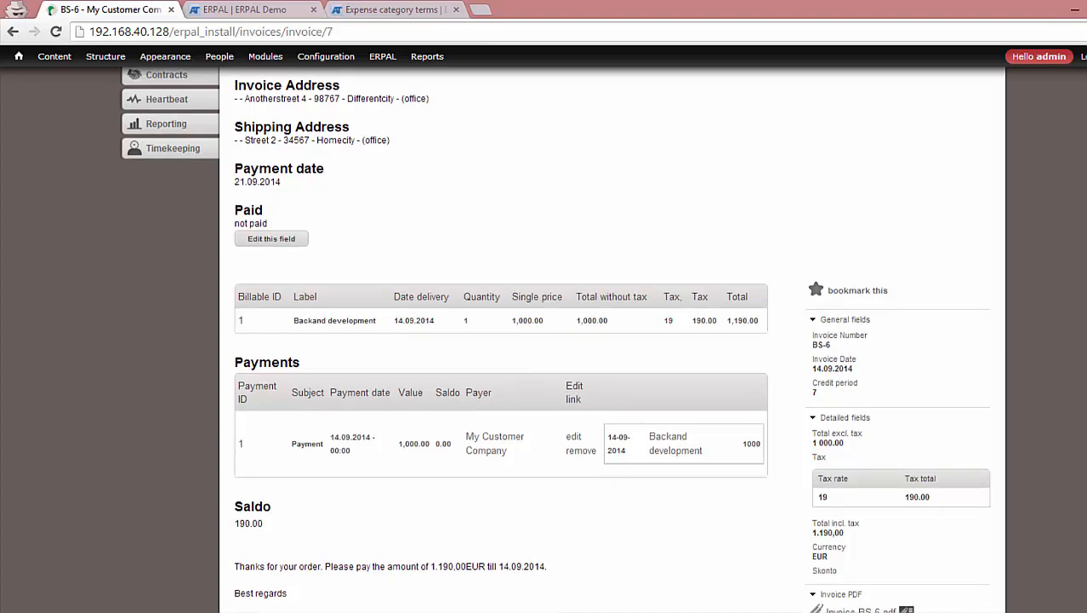
Step: Add and save a second new payment for the invoice with the subject "Rest payment" and a value of 190 EUR
scroll(502, 341, up, 3)
click(872, 228)
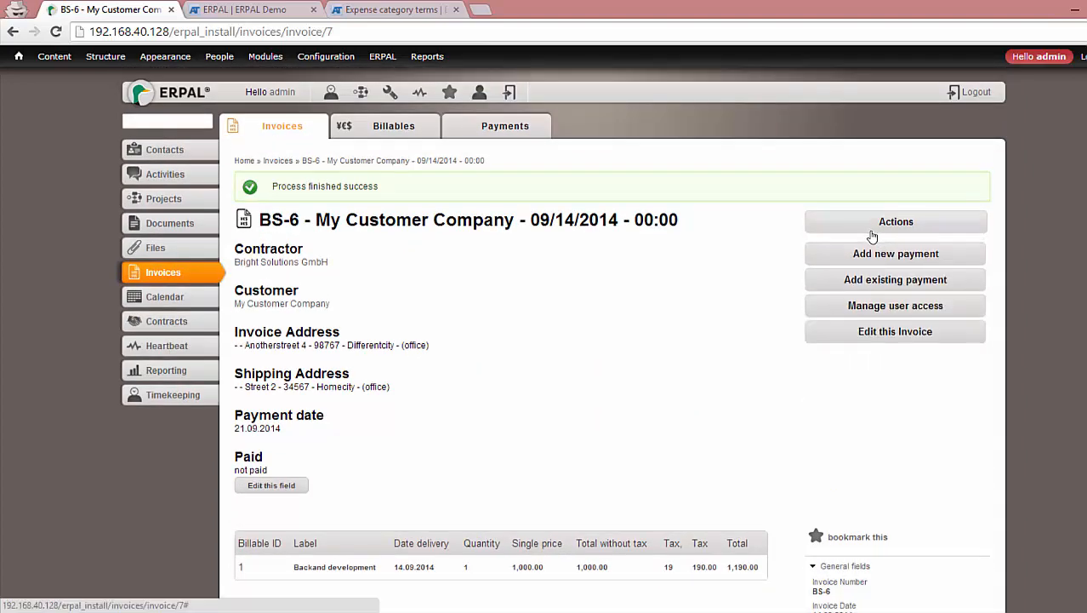
click(865, 256)
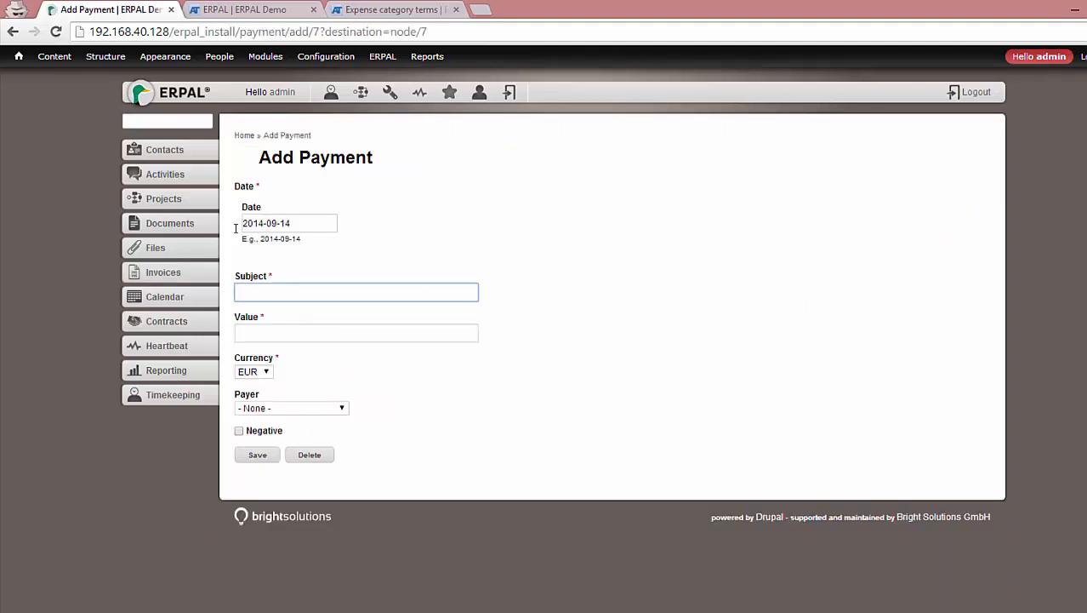
text(Rest payment)
click(287, 332)
text(190)
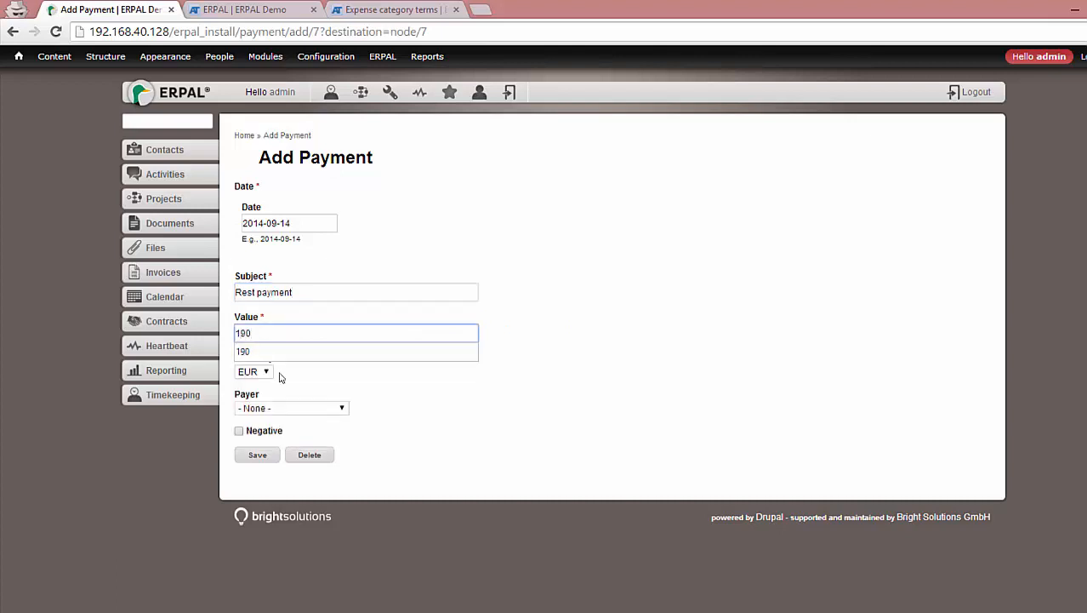
click(250, 459)
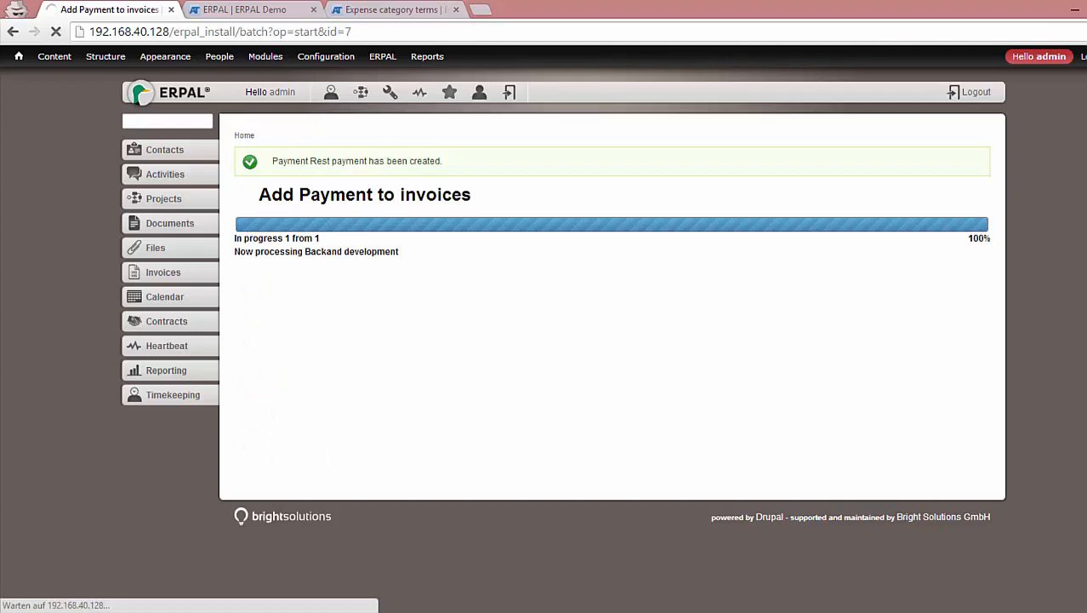
Step: Check the invoice's two payments, the remaining Saldo and the paid status
scroll(544, 340, down, 2)
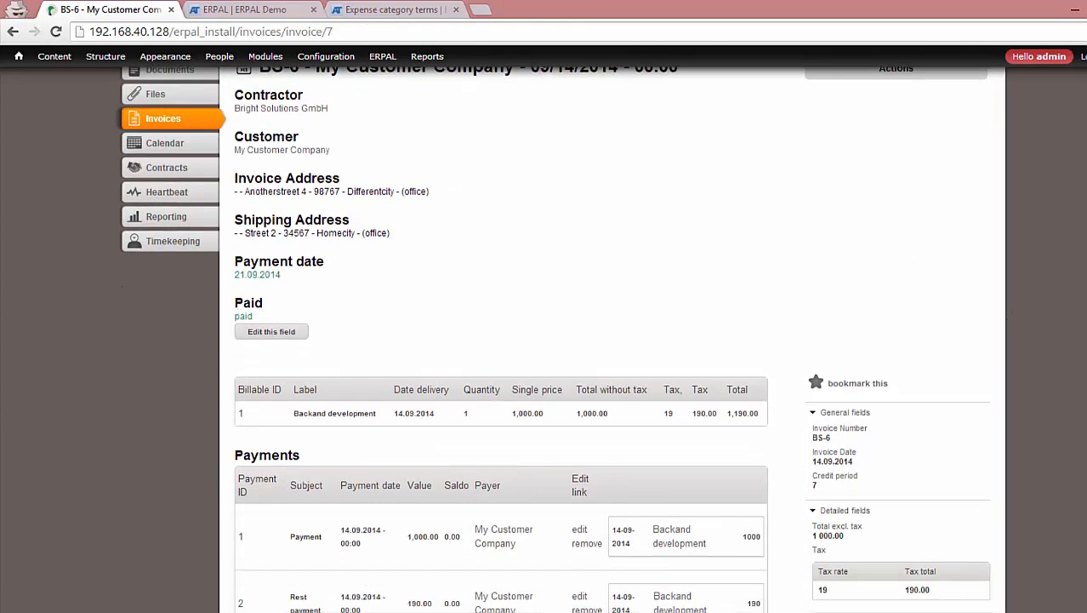
scroll(391, 447, down, 2)
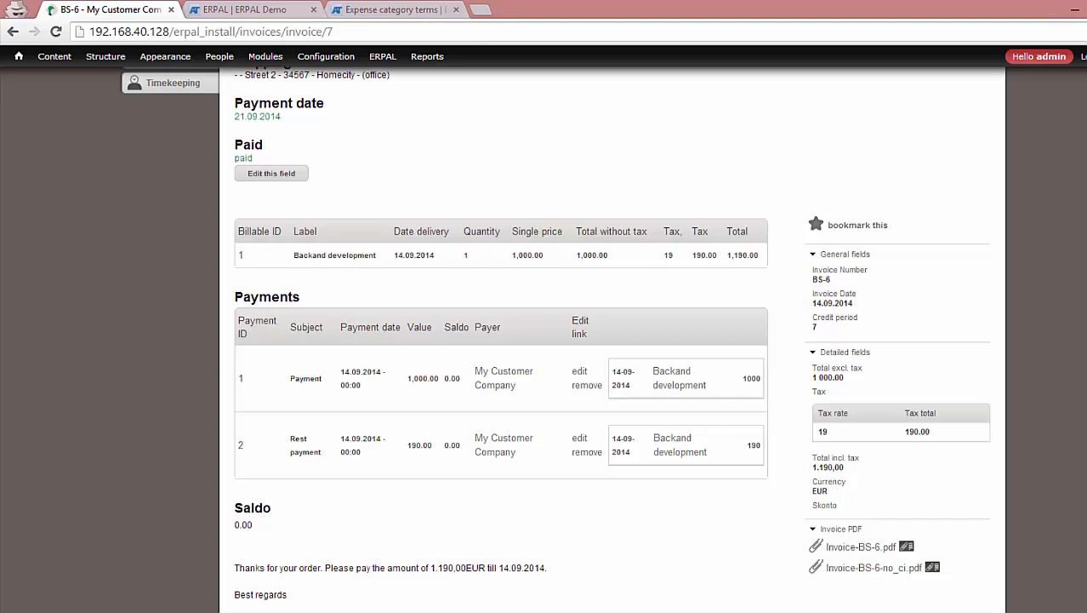
scroll(909, 163, up, 4)
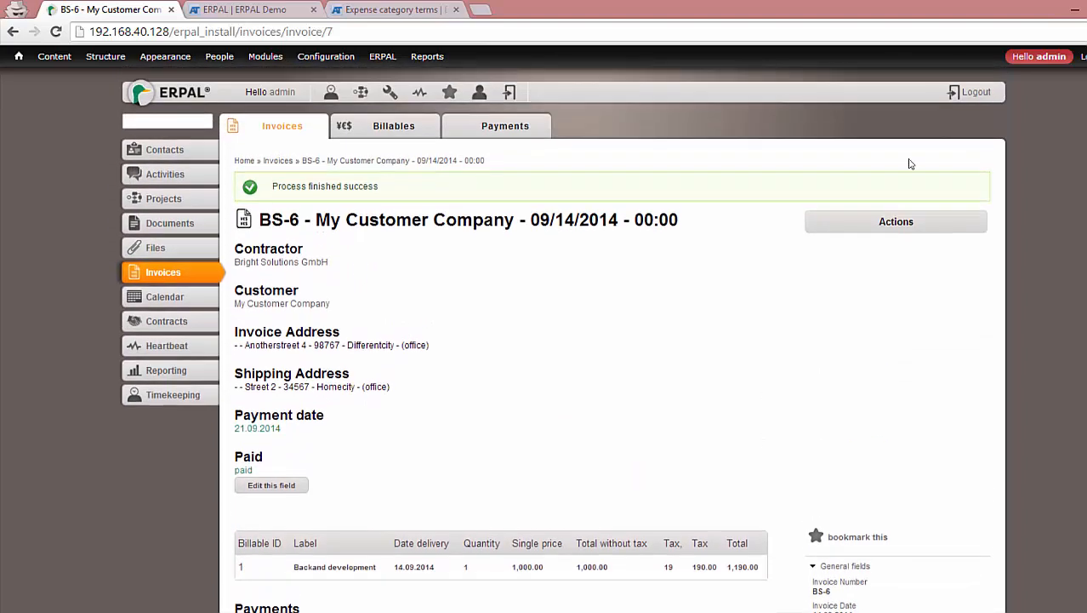
Step: Start a new billable with the subject "Drupal support", service category Consulting and customer My Customer Company
click(398, 129)
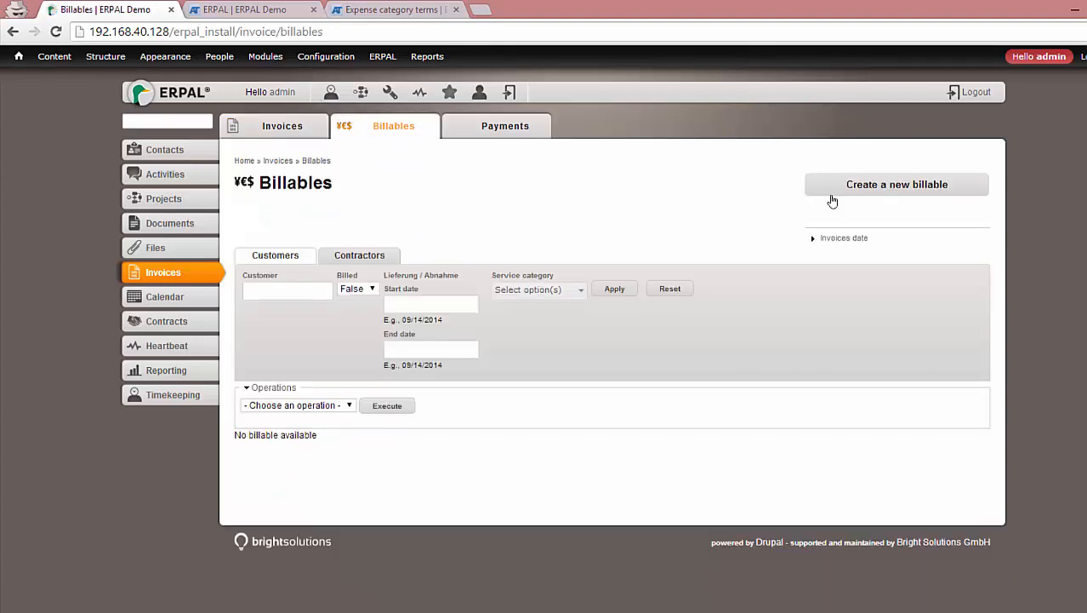
click(831, 194)
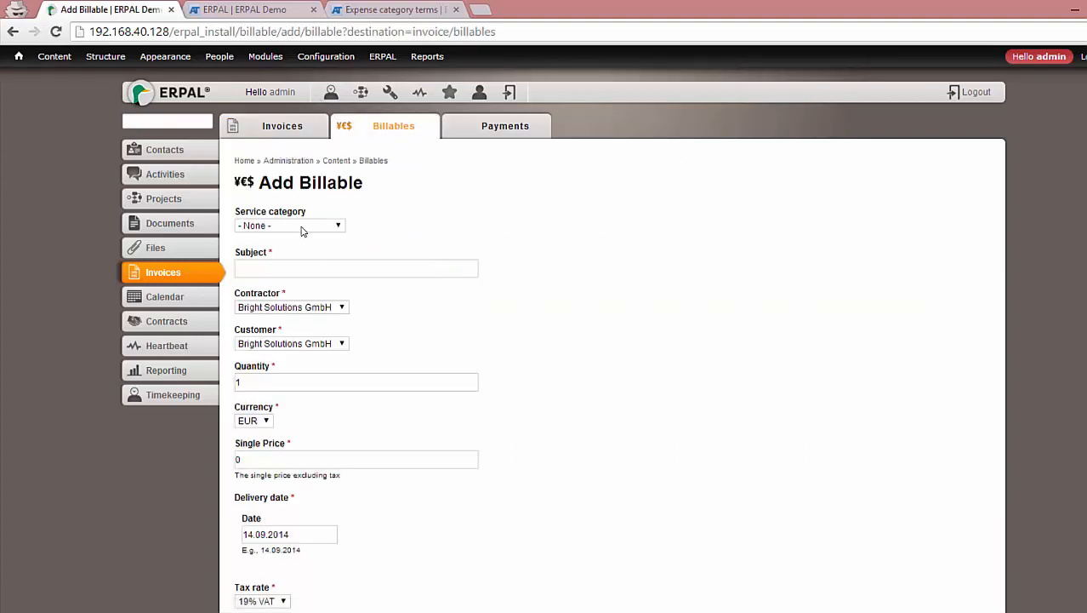
click(272, 268)
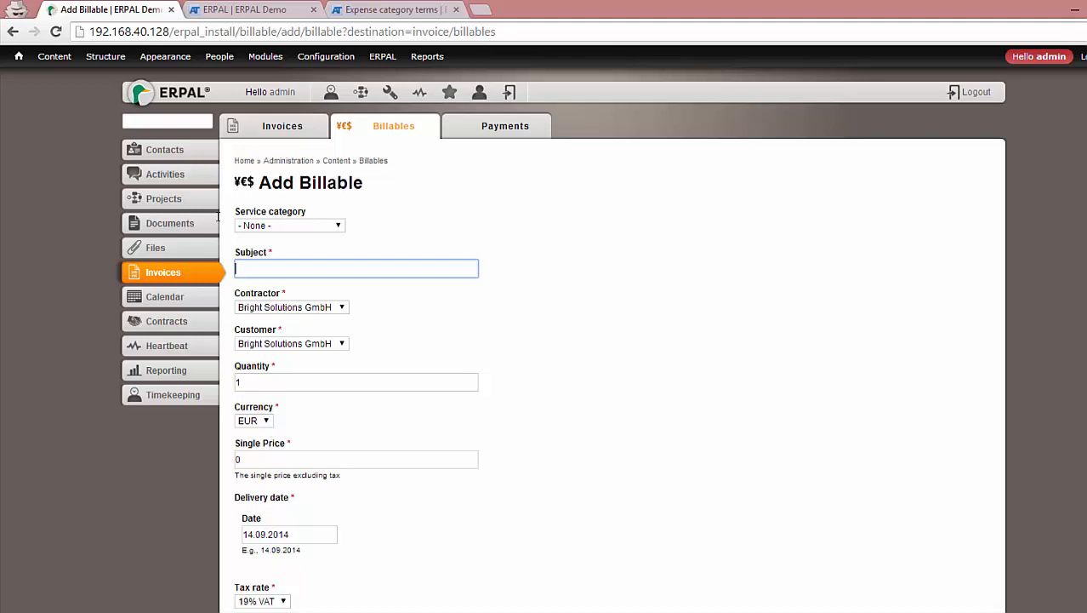
text(Drupal support)
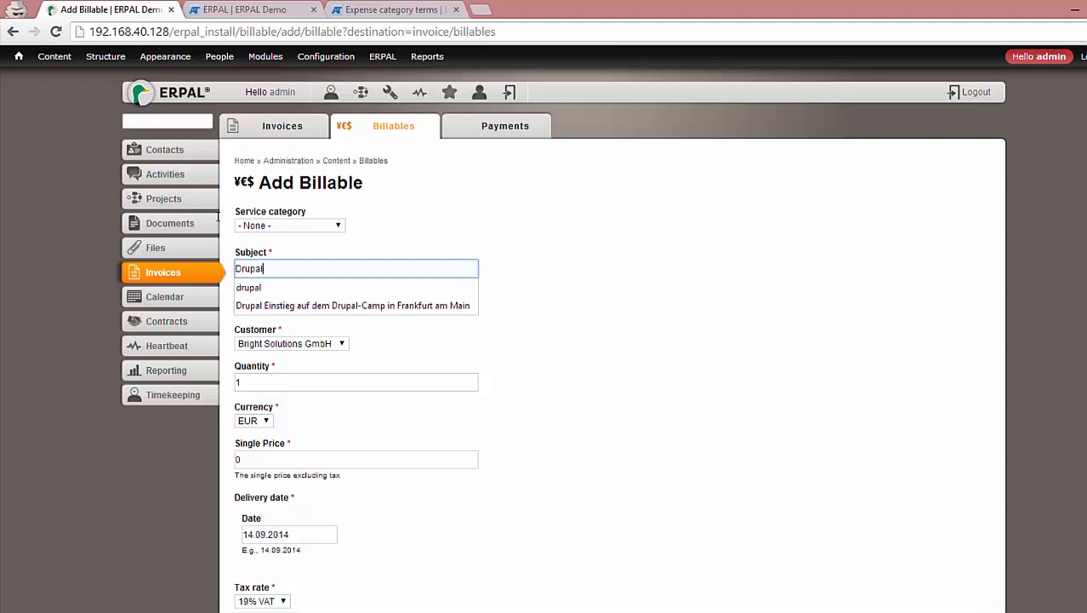
click(294, 227)
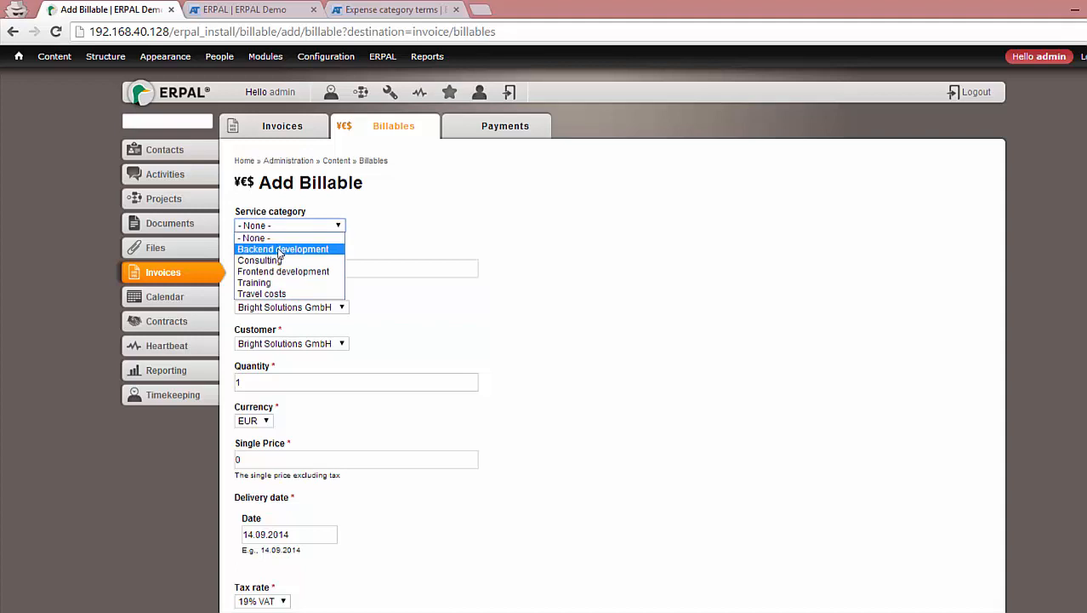
click(280, 260)
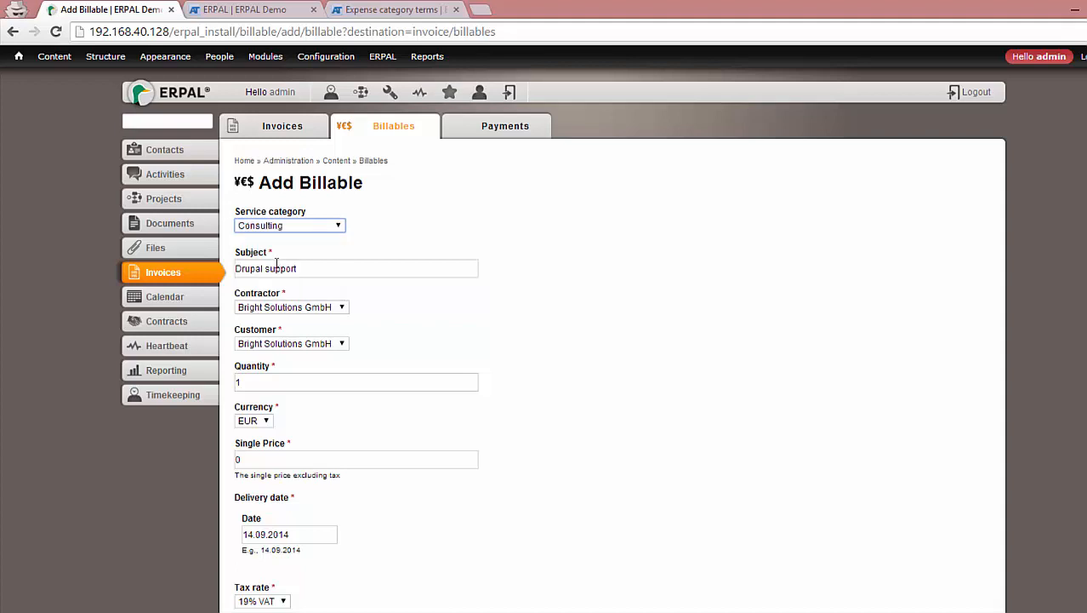
click(276, 343)
click(266, 367)
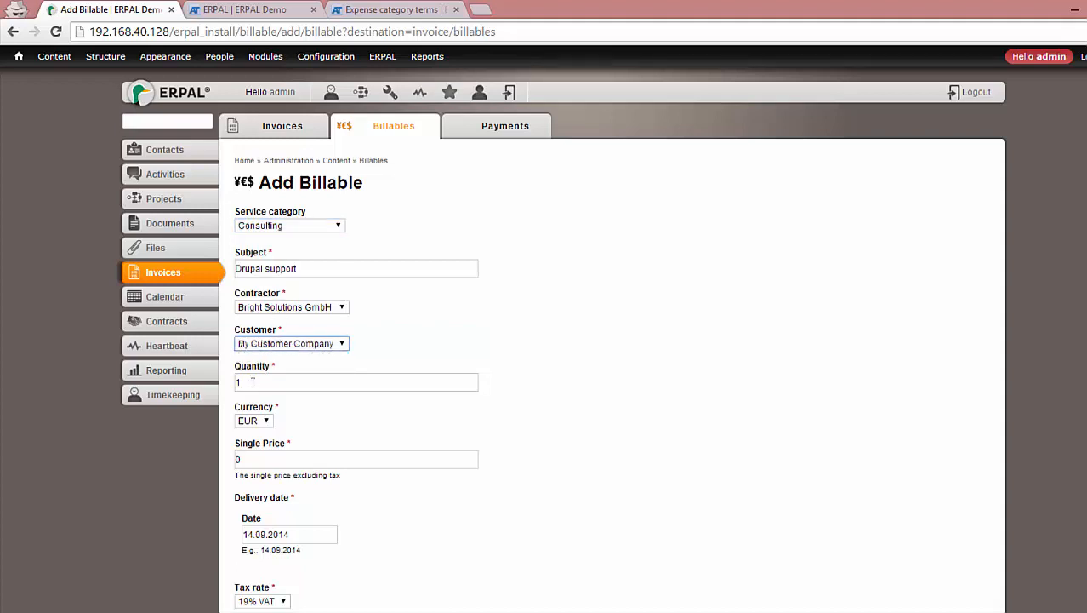
Step: Set the billable's quantity to 10 and its single price to 100 EUR, and save it
scroll(917, 256, down, 3)
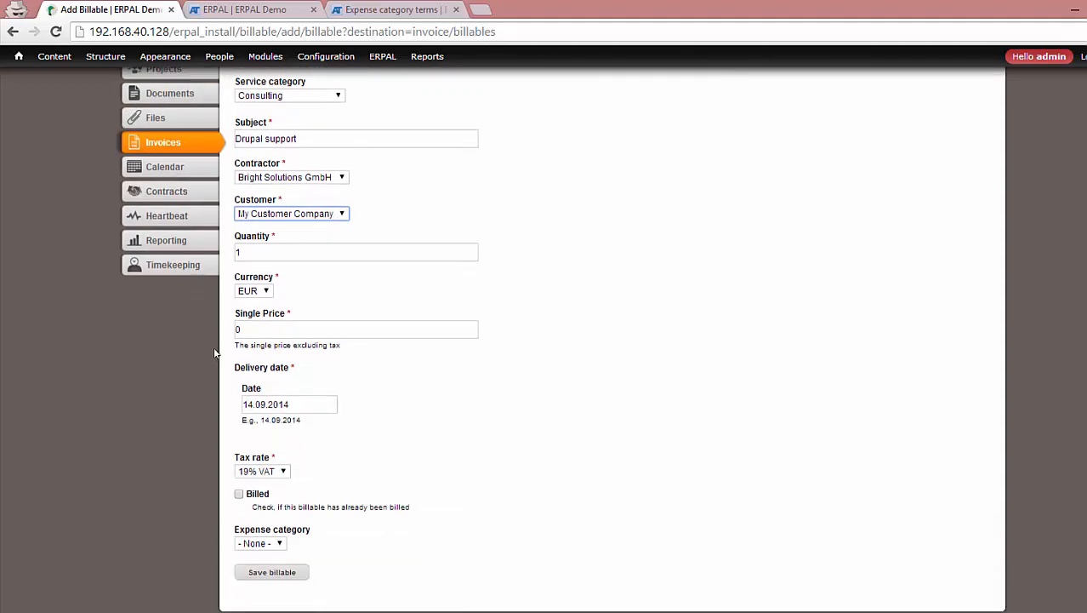
double_click(256, 255)
text(10)
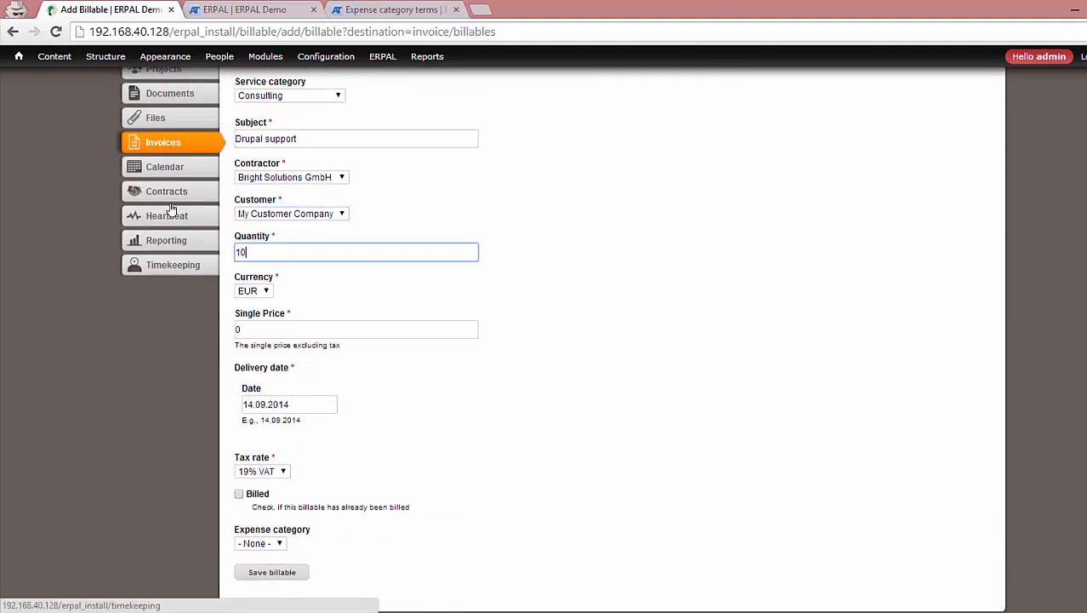
click(250, 326)
double_click(251, 326)
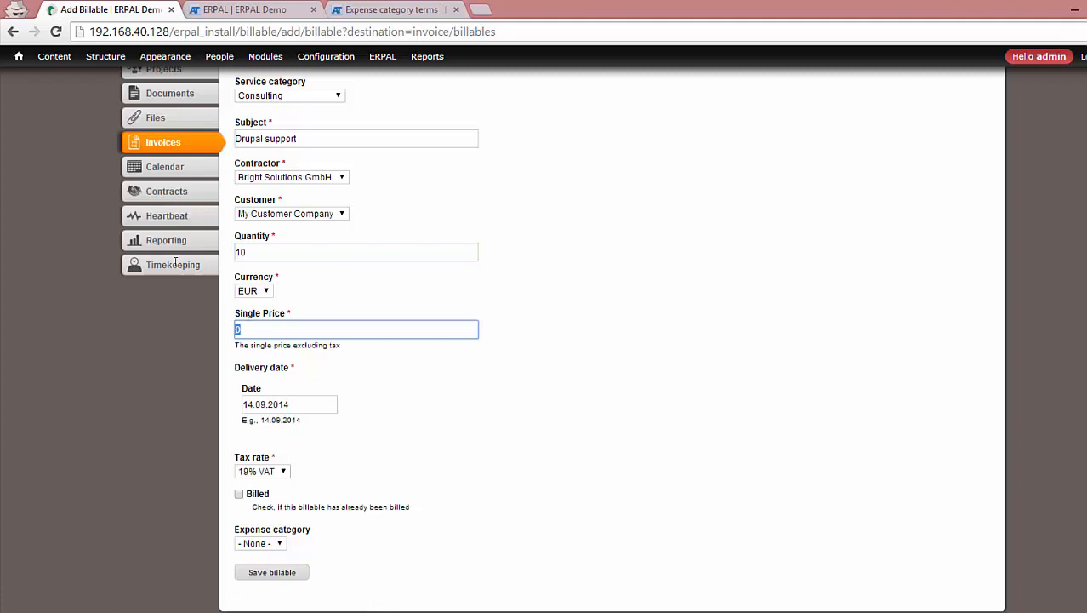
text(100)
scroll(358, 397, down, 1)
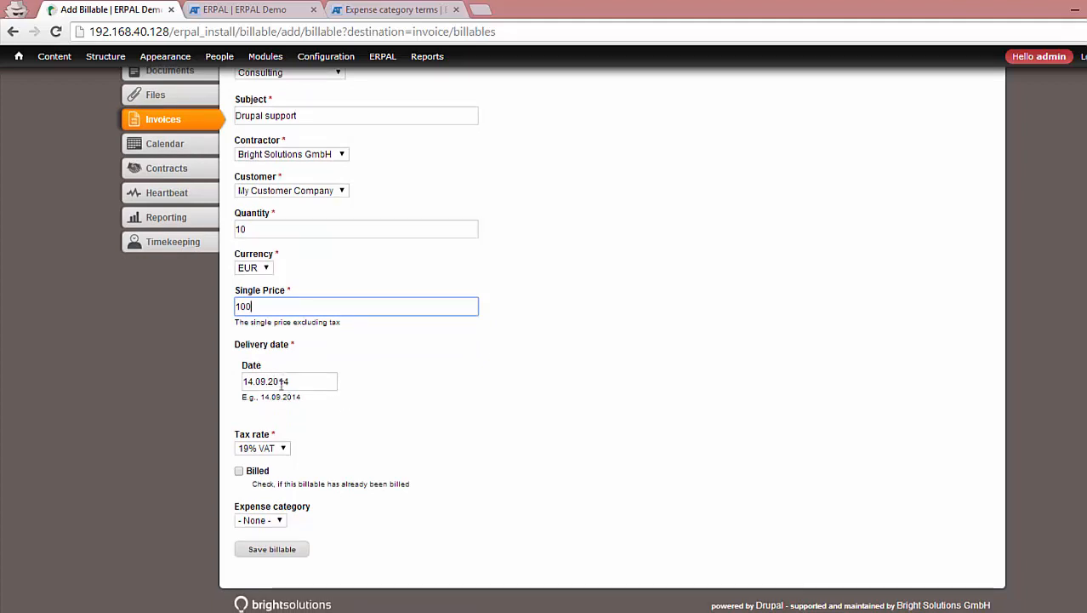
click(269, 550)
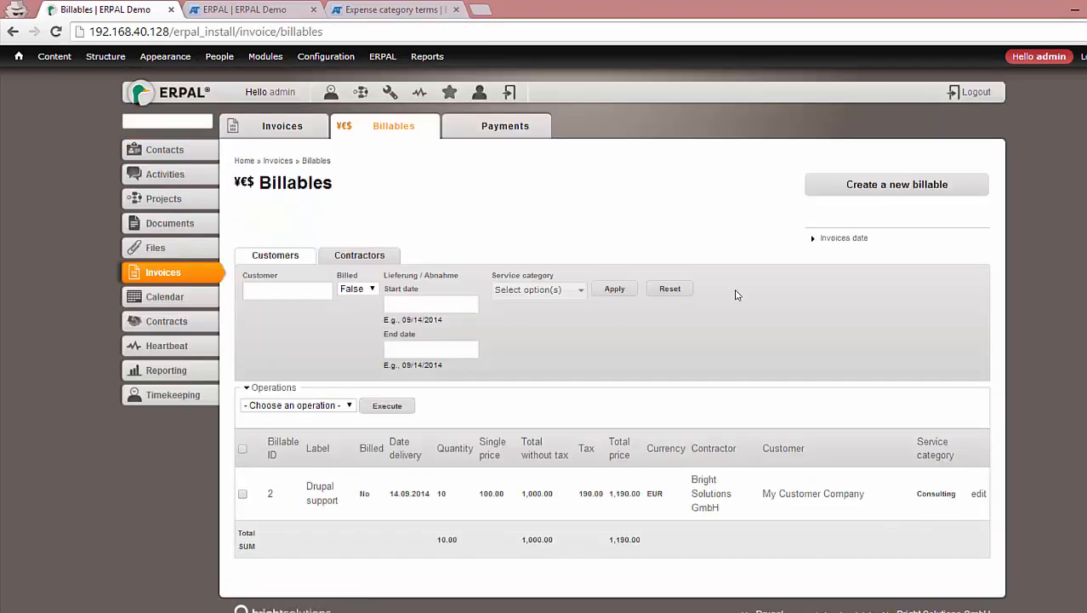
Step: Start another billable with the subject "Drupal Support extended" for My Customer Company
click(861, 184)
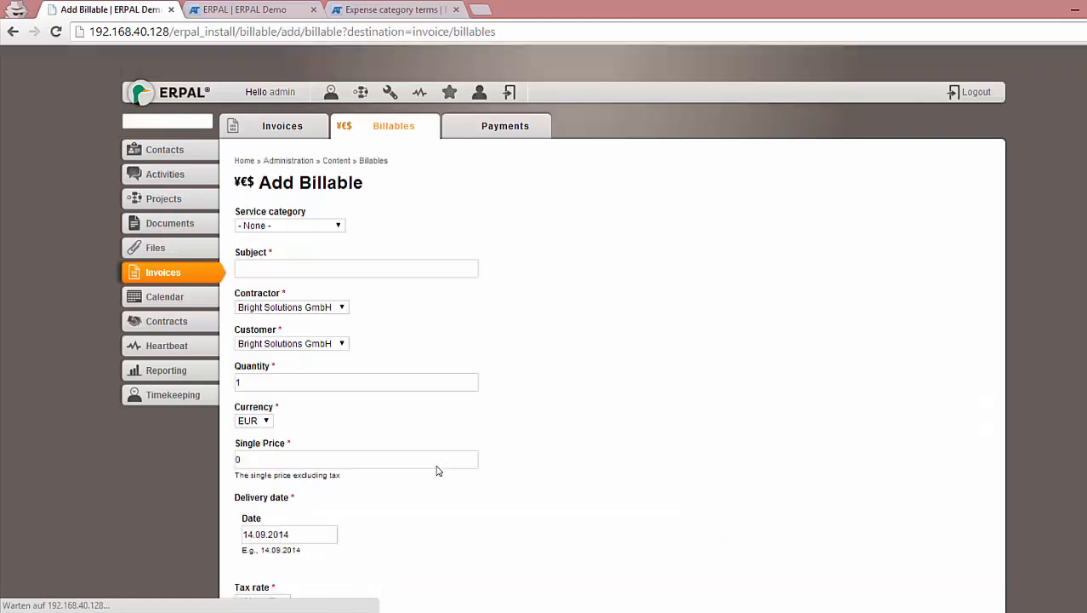
text(Drup)
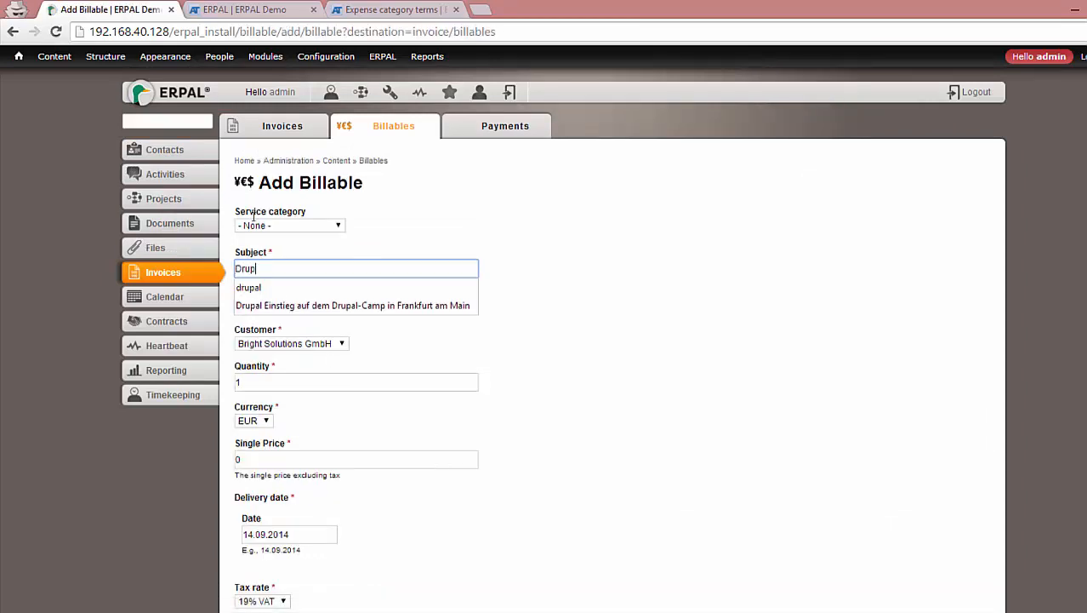
text(al Support extended)
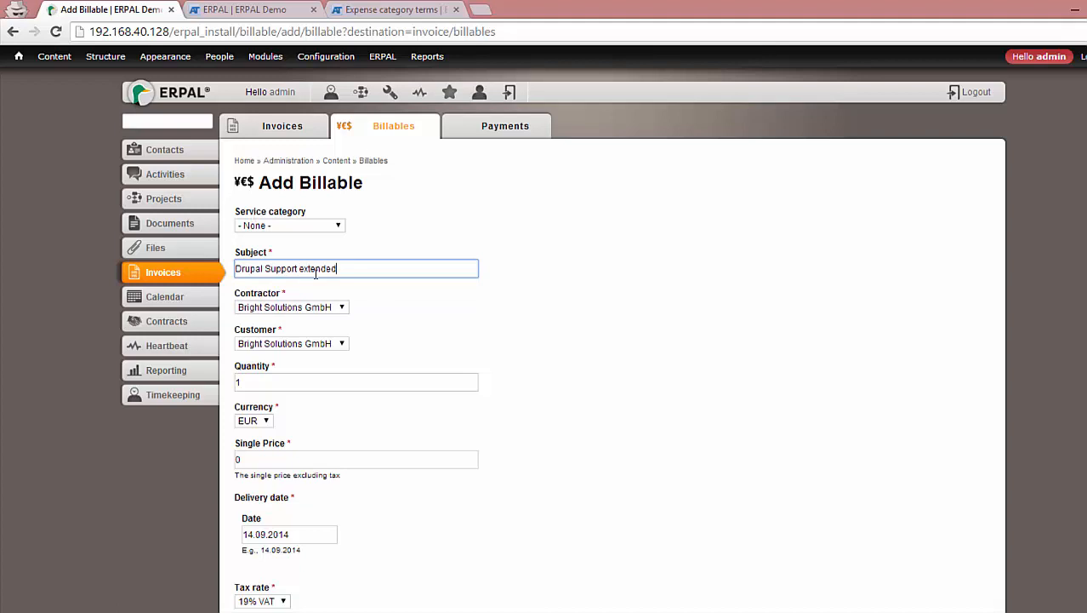
click(299, 334)
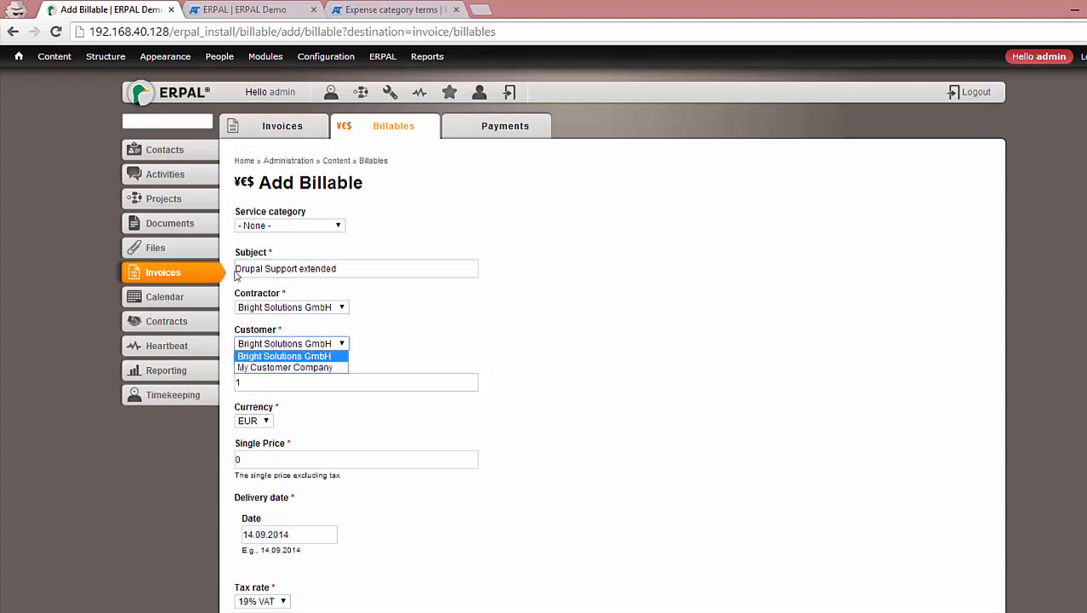
click(283, 367)
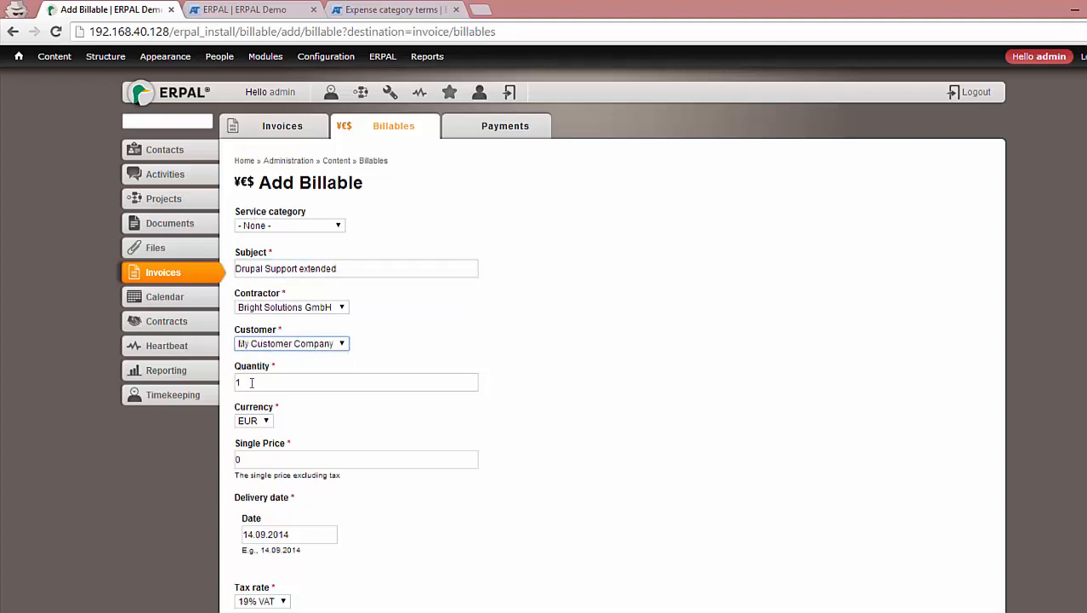
Step: Give the extended support billable a quantity of 5 and a single price of 100 EUR, and save it
drag(252, 383, 180, 307)
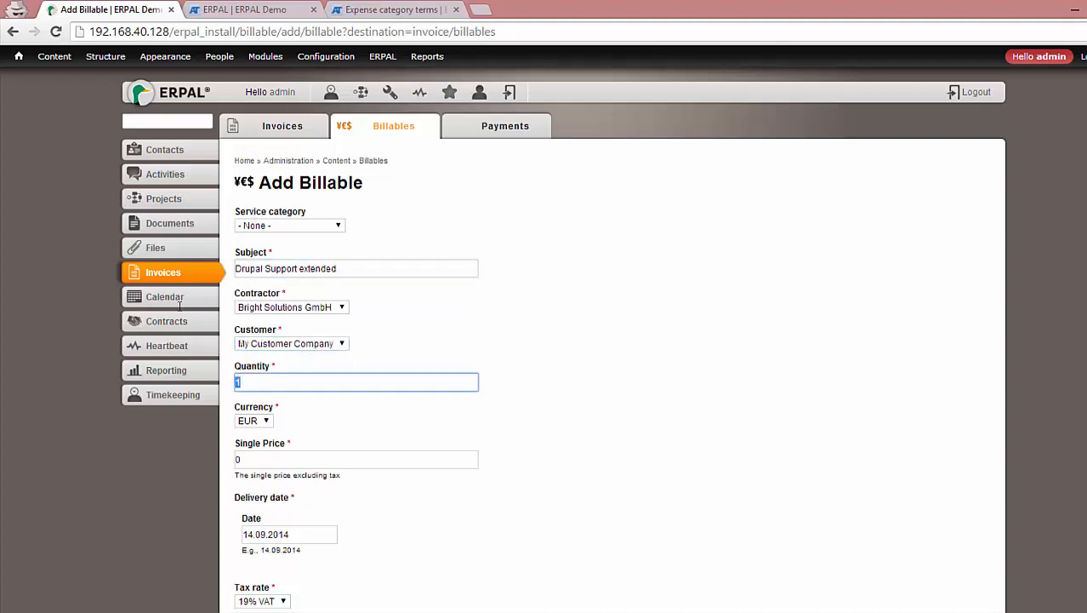
text(5)
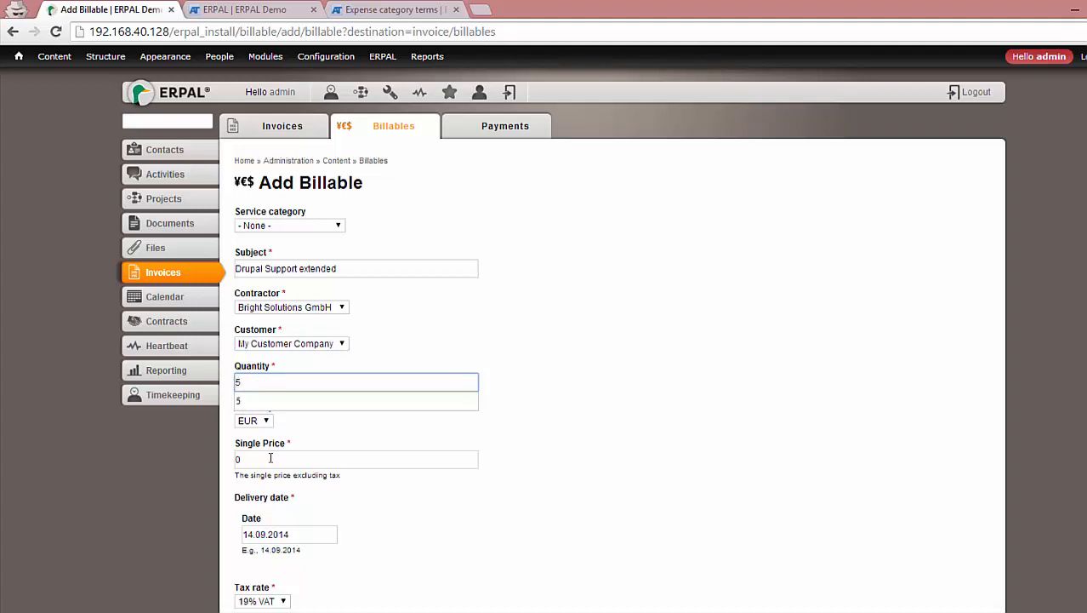
key(Tab)
key(Tab)
text(100)
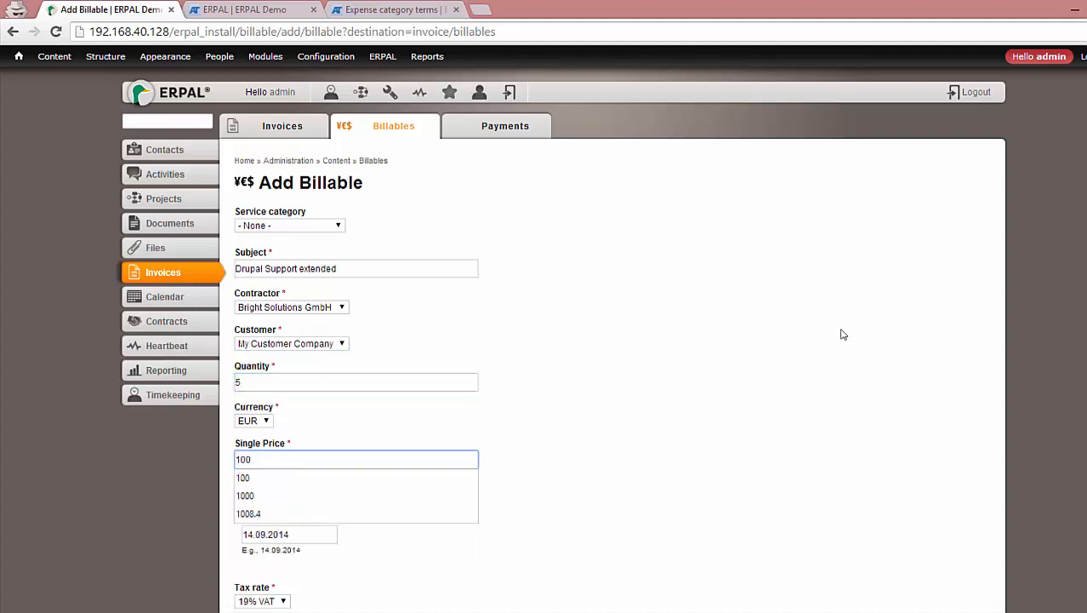
scroll(253, 553, down, 3)
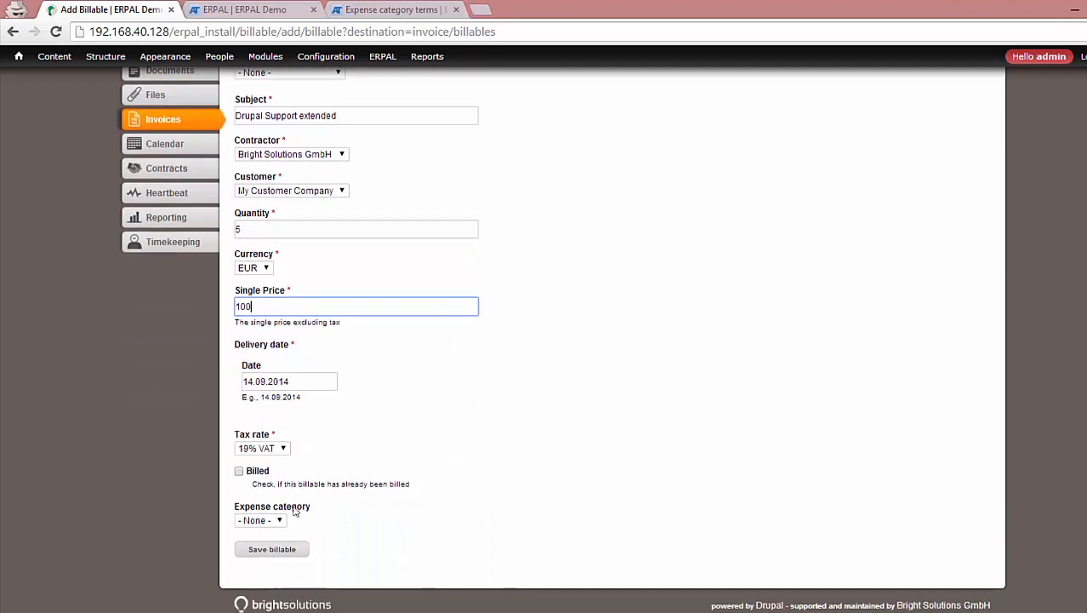
click(253, 551)
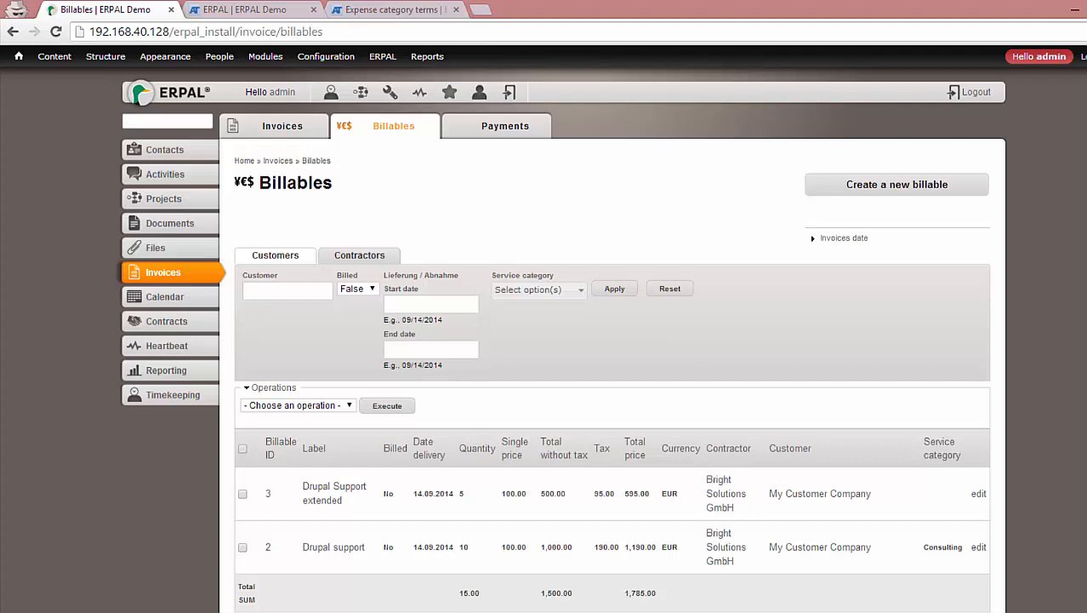
Step: Select both unbilled Drupal support billables and run the Create invoice operation on them
scroll(912, 123, down, 1)
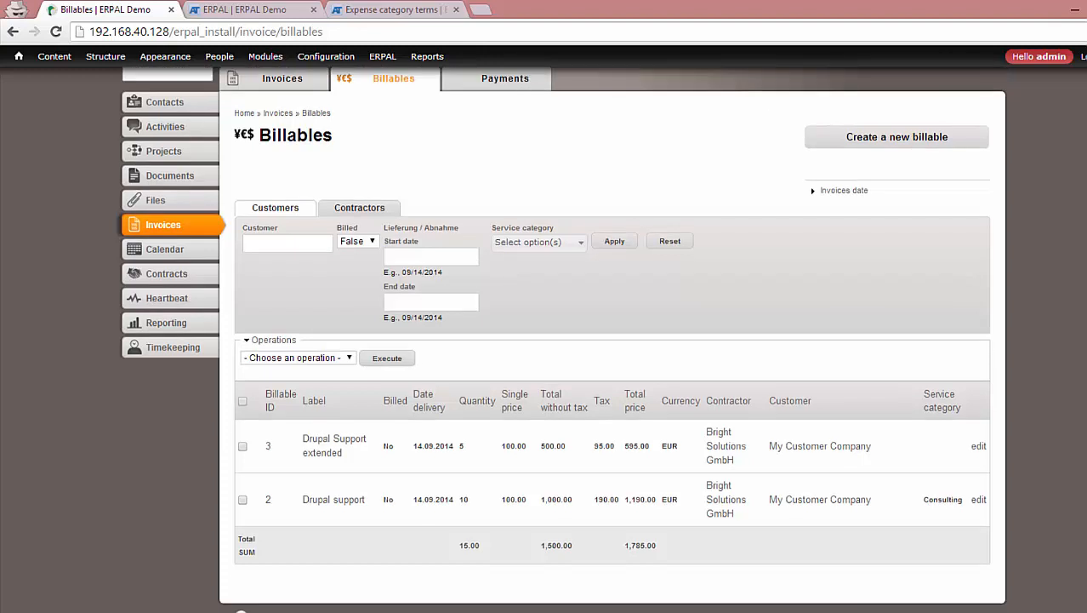
click(241, 405)
click(281, 360)
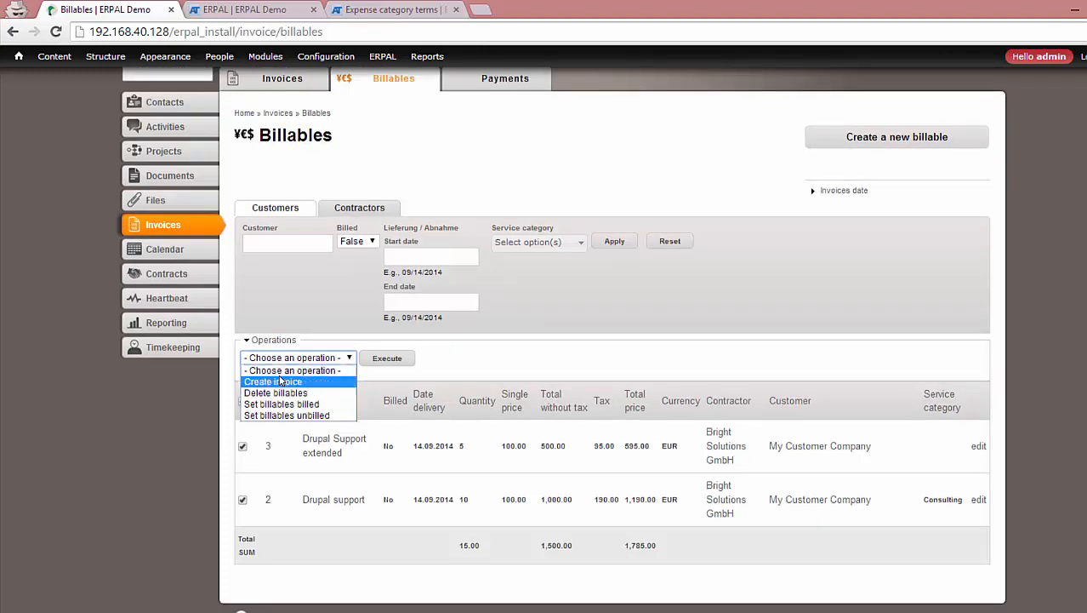
click(281, 381)
click(386, 358)
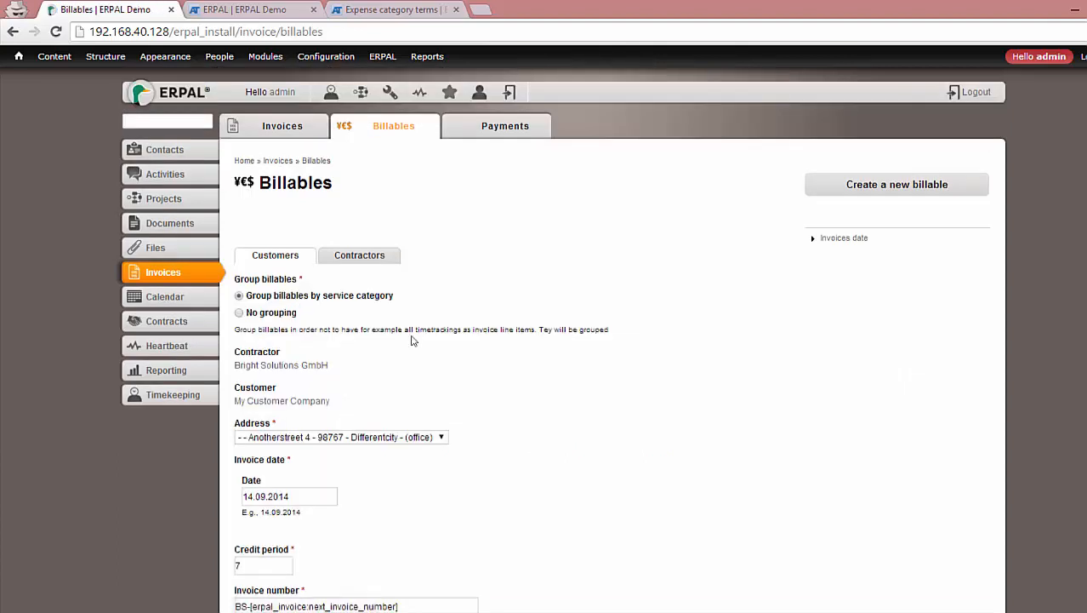
Step: Try the No grouping option for the billables and restore grouping by service category
scroll(911, 171, down, 2)
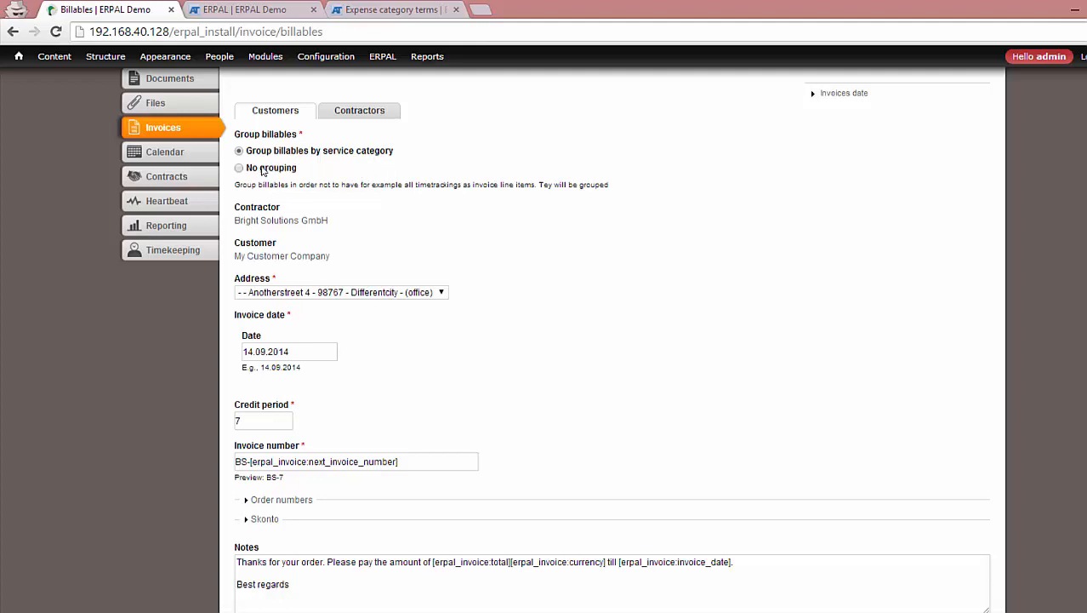
click(253, 170)
click(239, 150)
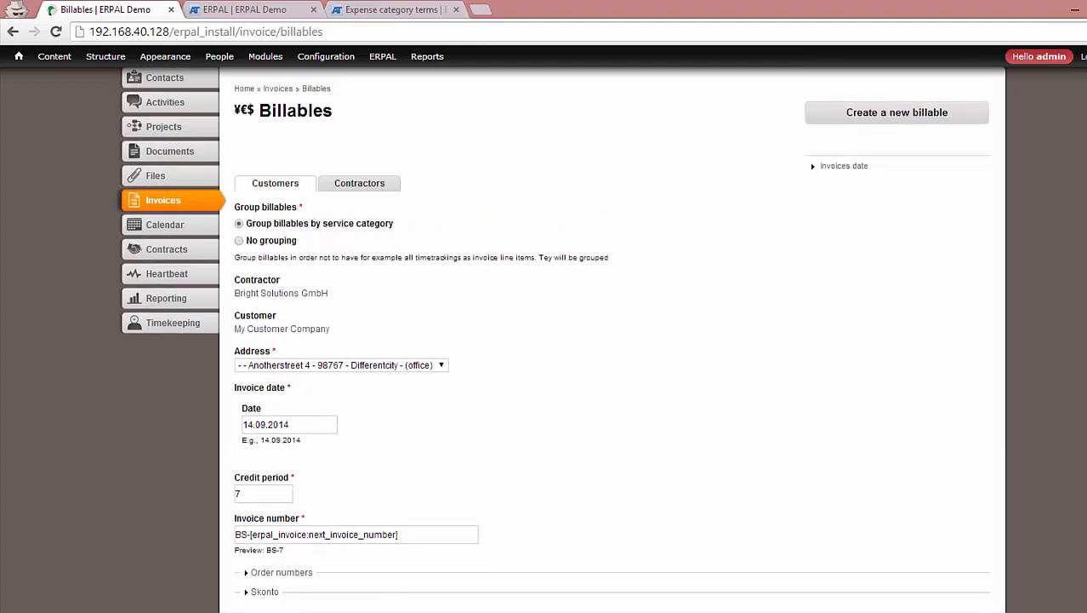
Step: Check the Invoices date setting used for all of today's invoices, and set this invoice's date to 30.08.2014
scroll(613, 340, down, 1)
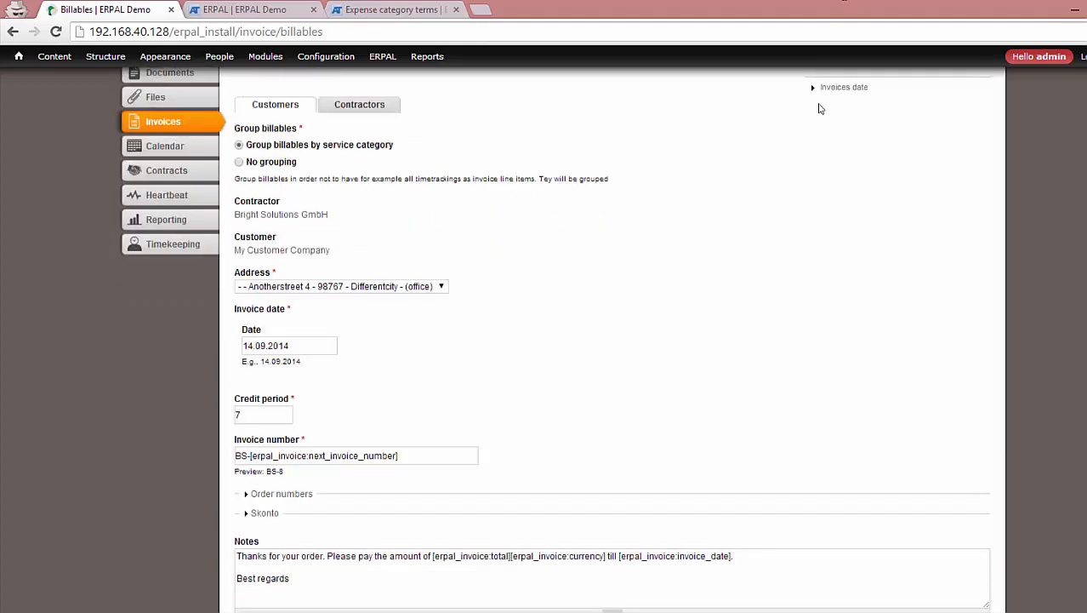
click(836, 90)
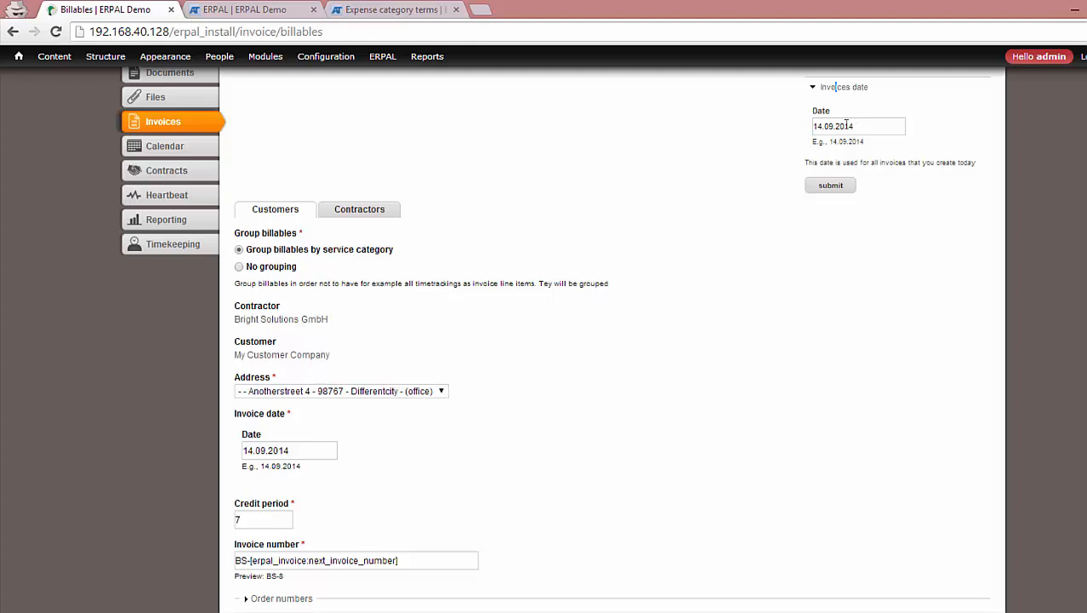
click(265, 449)
click(253, 474)
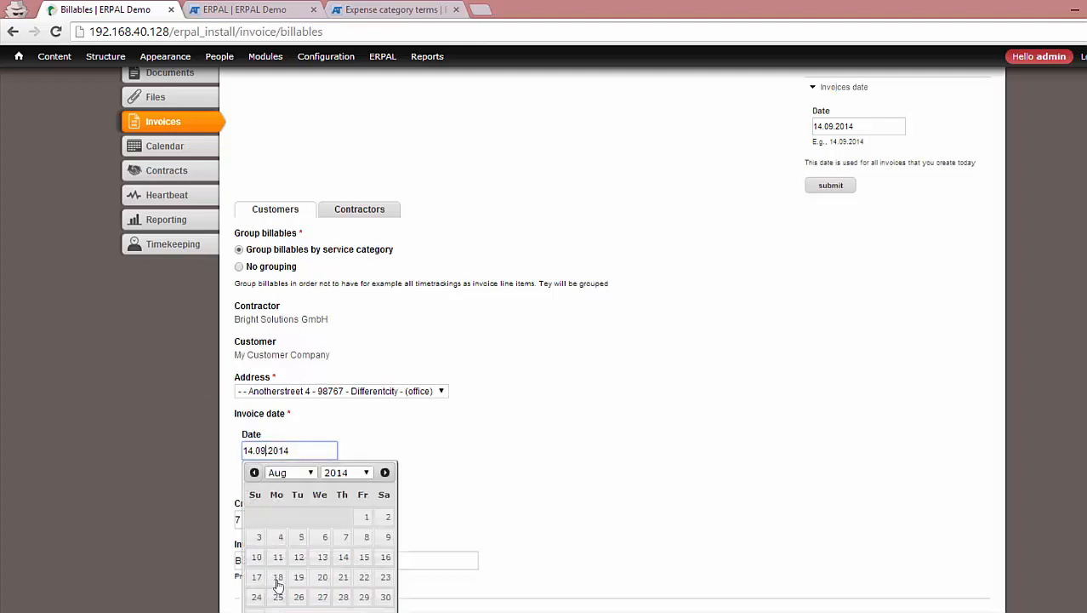
click(387, 596)
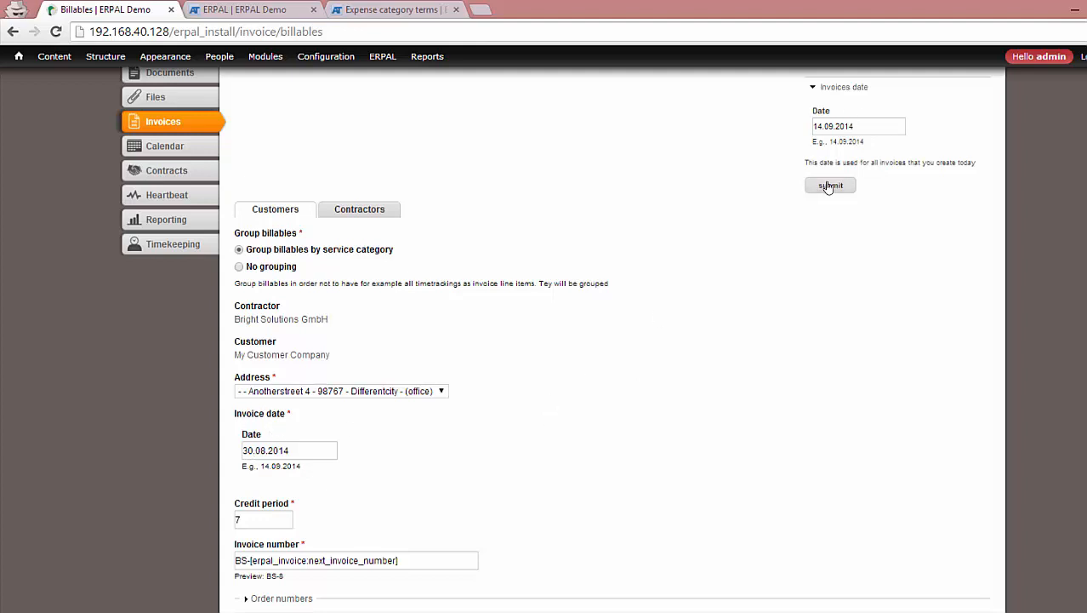
click(832, 89)
scroll(613, 340, down, 1)
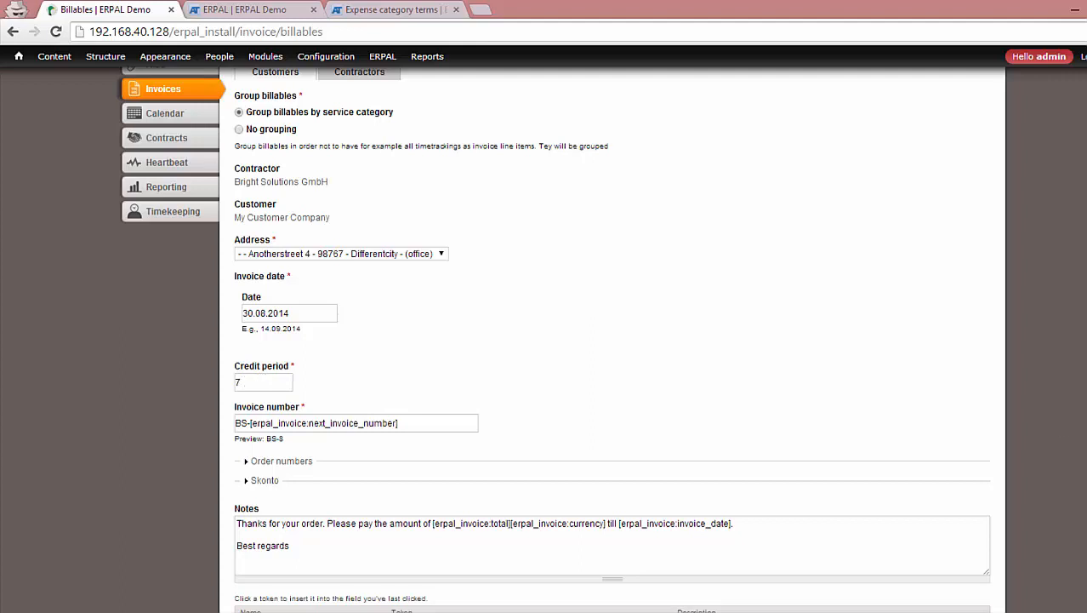
Step: Submit the invoice form and confirm creating the invoice from the two selected Drupal support billables
scroll(1056, 491, down, 3)
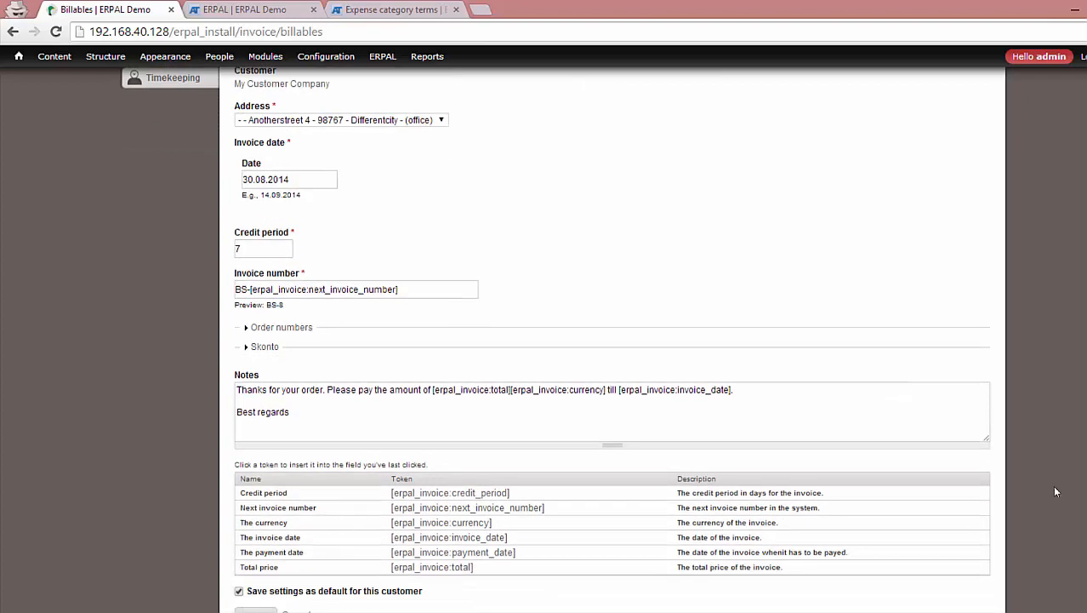
click(252, 531)
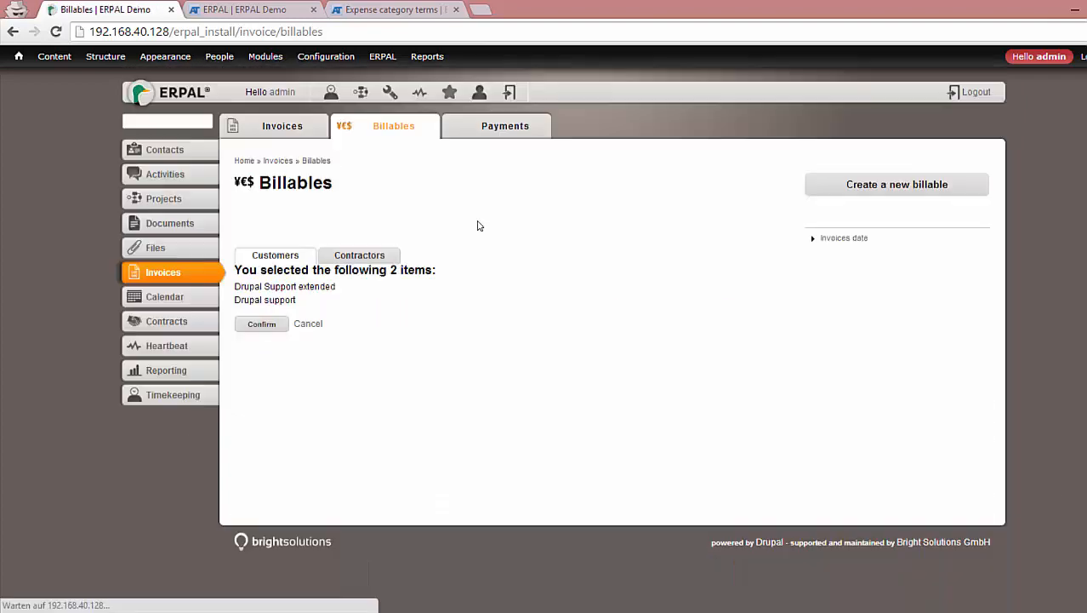
click(278, 324)
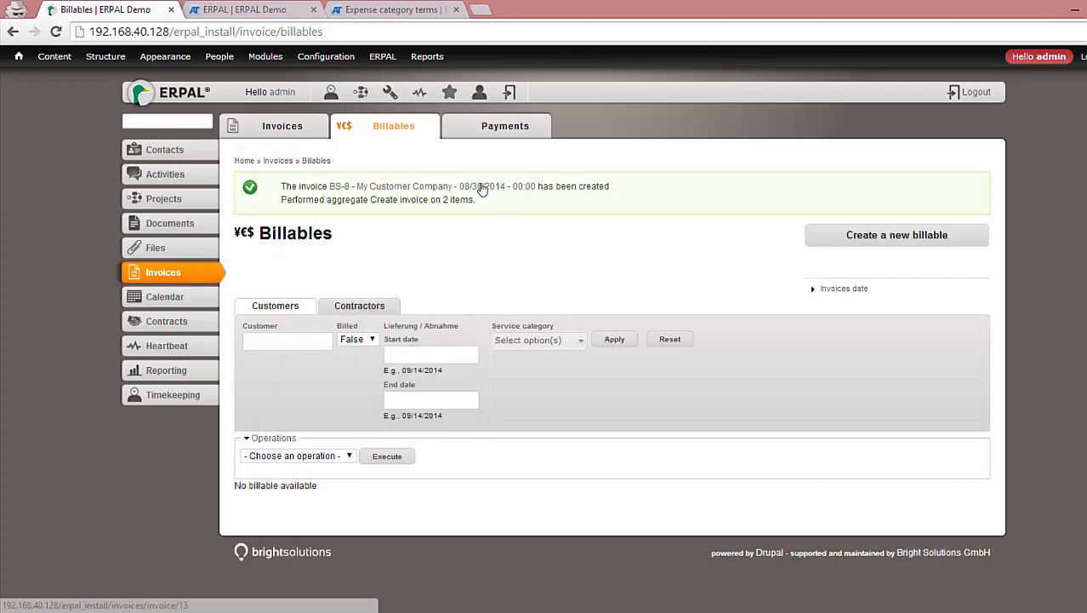
Step: Open the newly created My Customer Company invoice and review its grouped line item, payments and detail fields
click(481, 189)
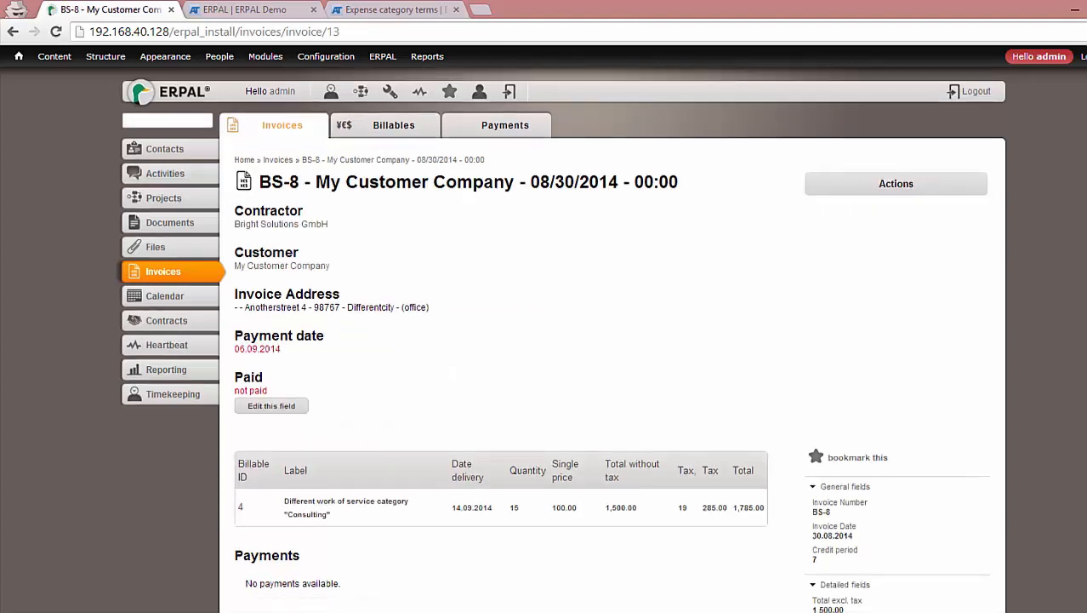
scroll(374, 372, down, 3)
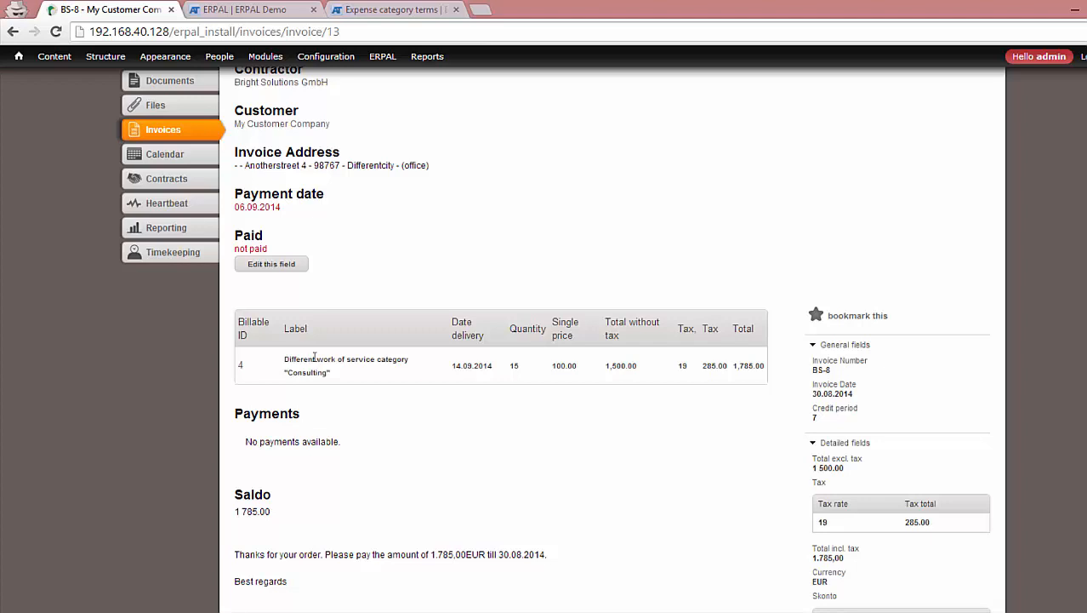
scroll(613, 341, down, 2)
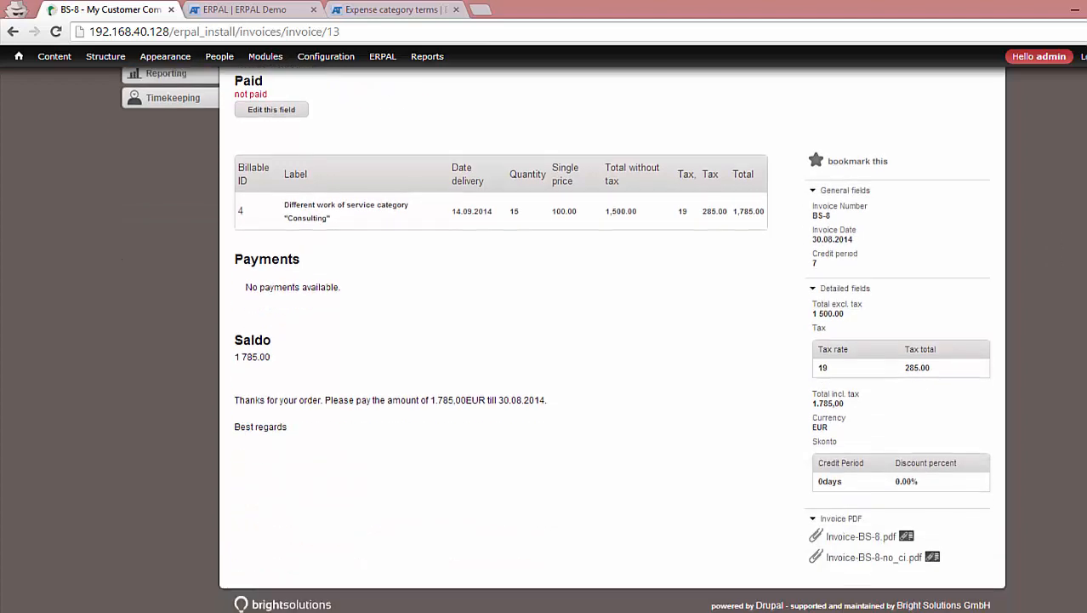
Step: Open Invoice-BS-8.pdf, review the invoice page and the invoice details attachment, and return to the invoice
click(860, 536)
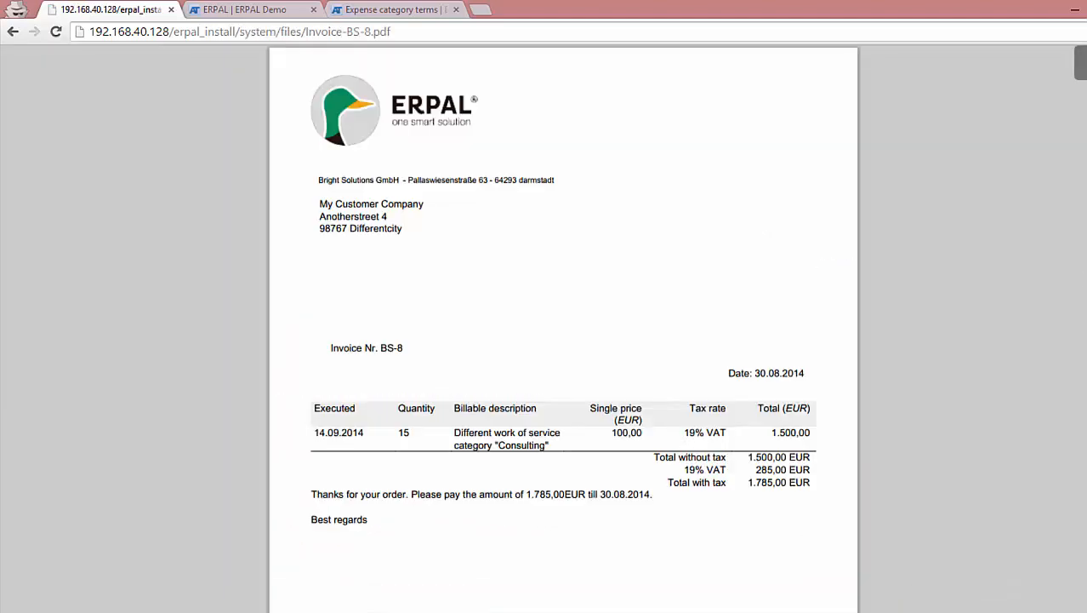
scroll(678, 437, down, 3)
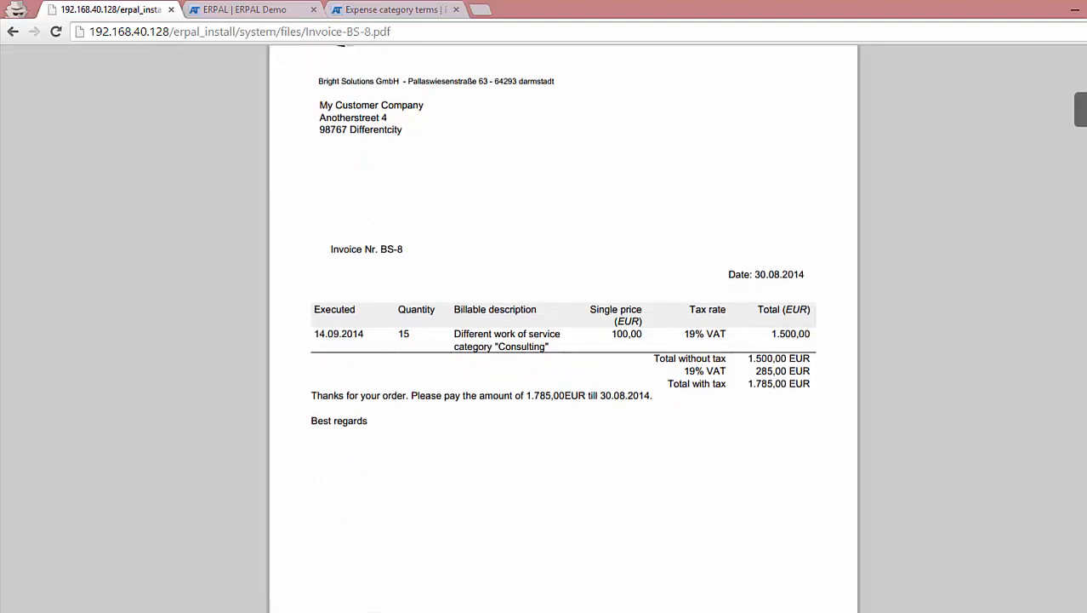
scroll(563, 340, down, 8)
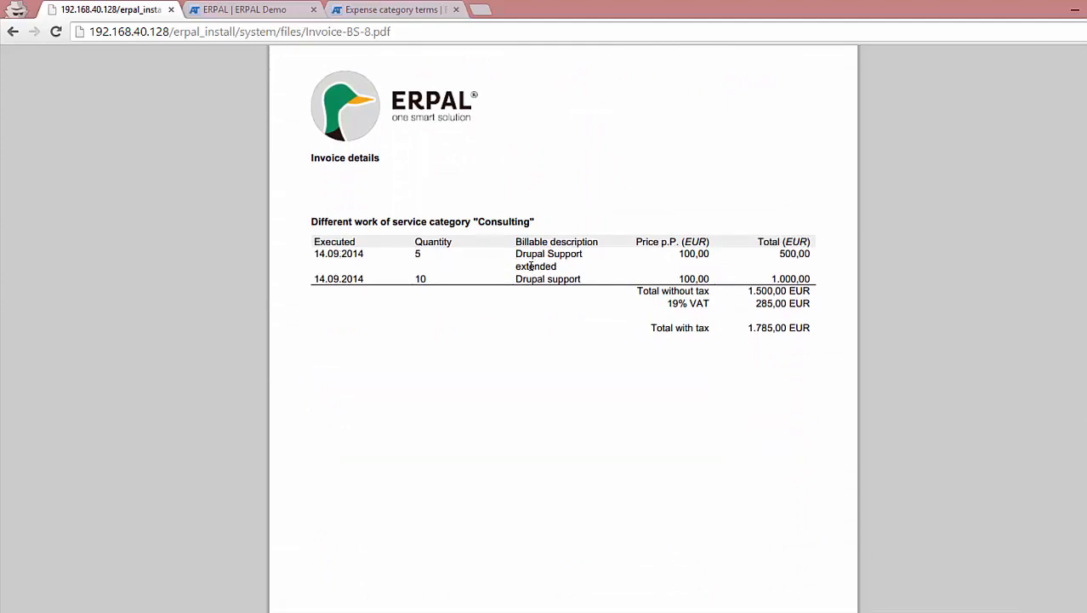
scroll(909, 325, up, 10)
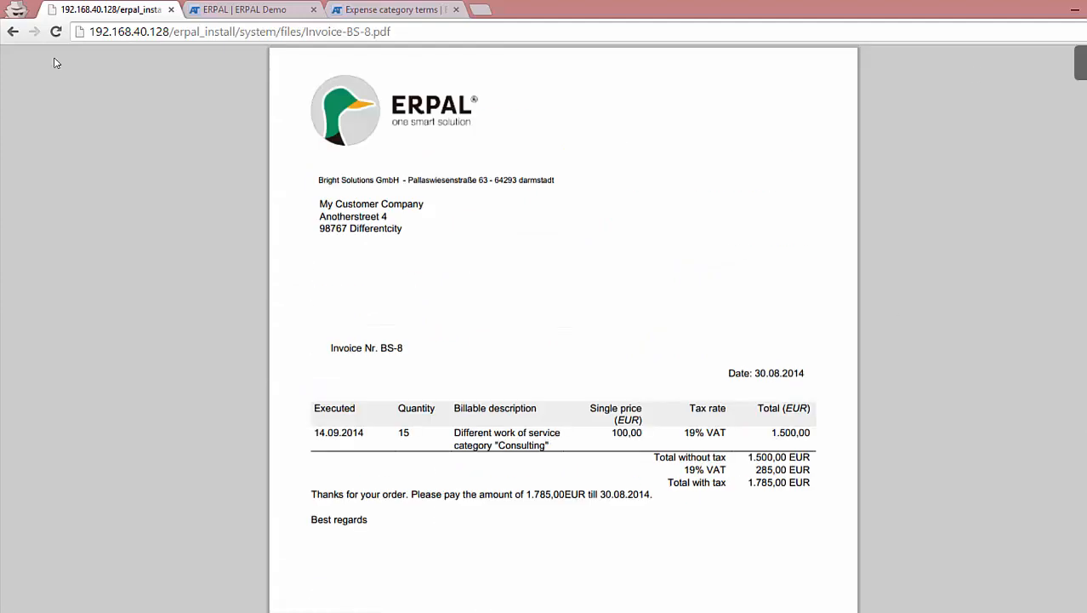
click(13, 31)
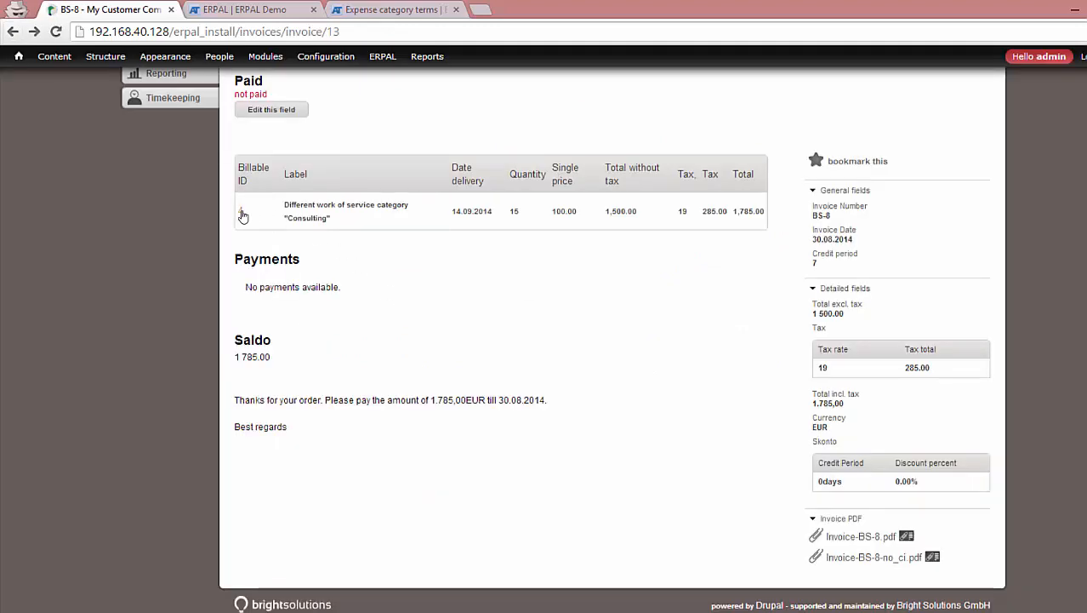
Step: Open the grouped Consulting billable from the invoice and examine the entities it combines
click(240, 211)
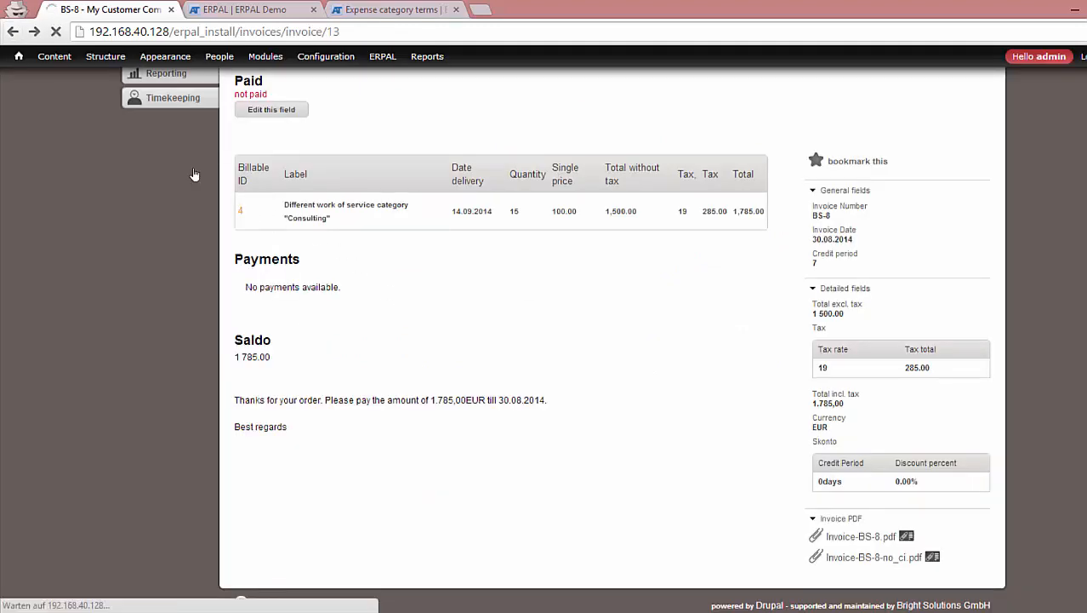
scroll(631, 303, down, 2)
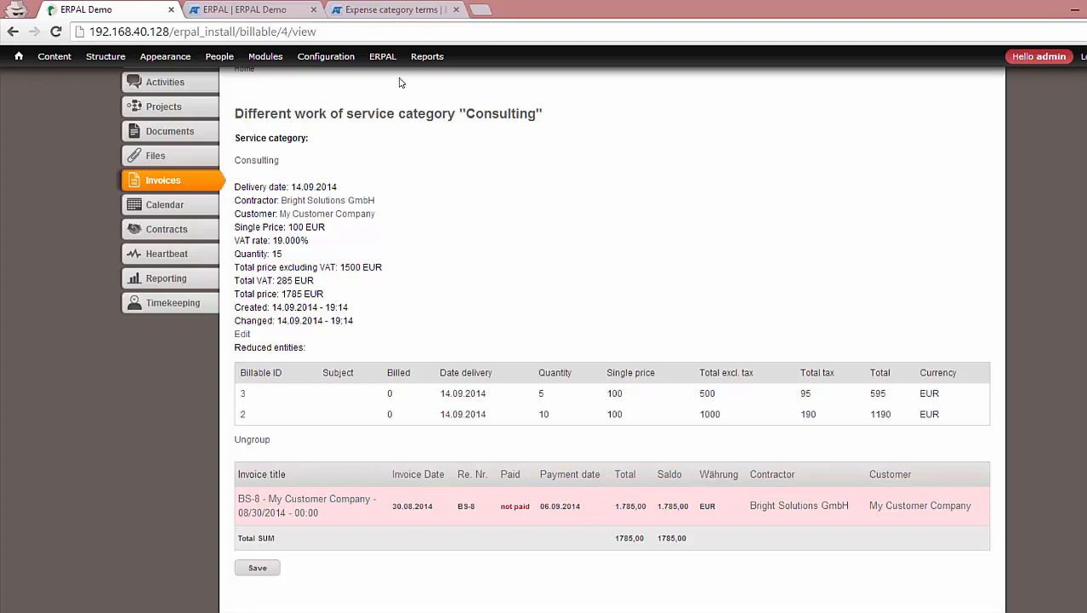
Step: Open the ERPAL Invoice settings and examine the full invoice template path
mouse_move(382, 56)
click(394, 174)
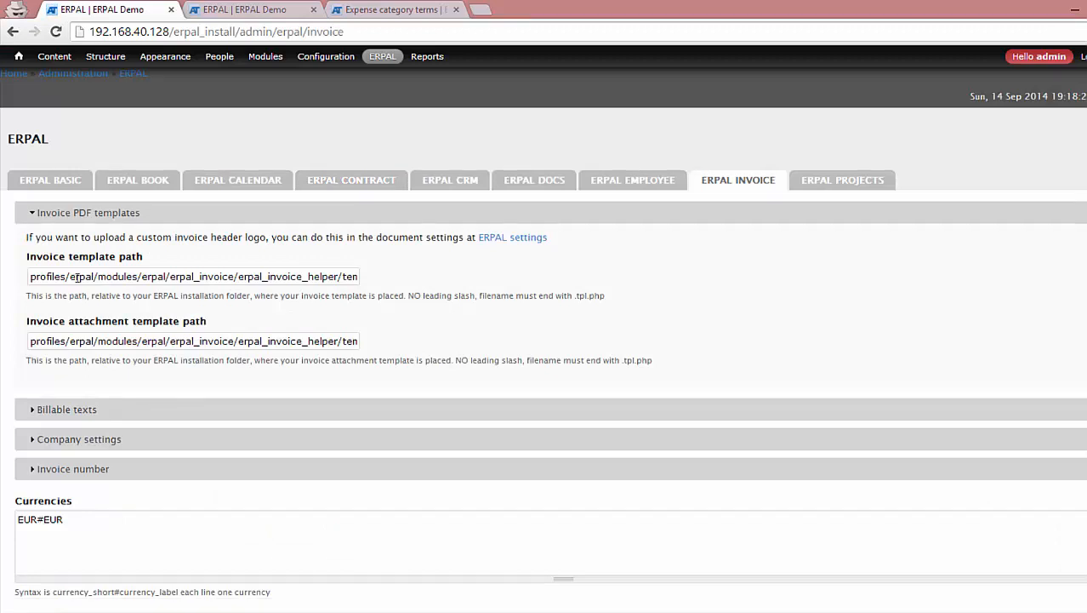
drag(76, 277, 503, 292)
click(165, 277)
click(32, 277)
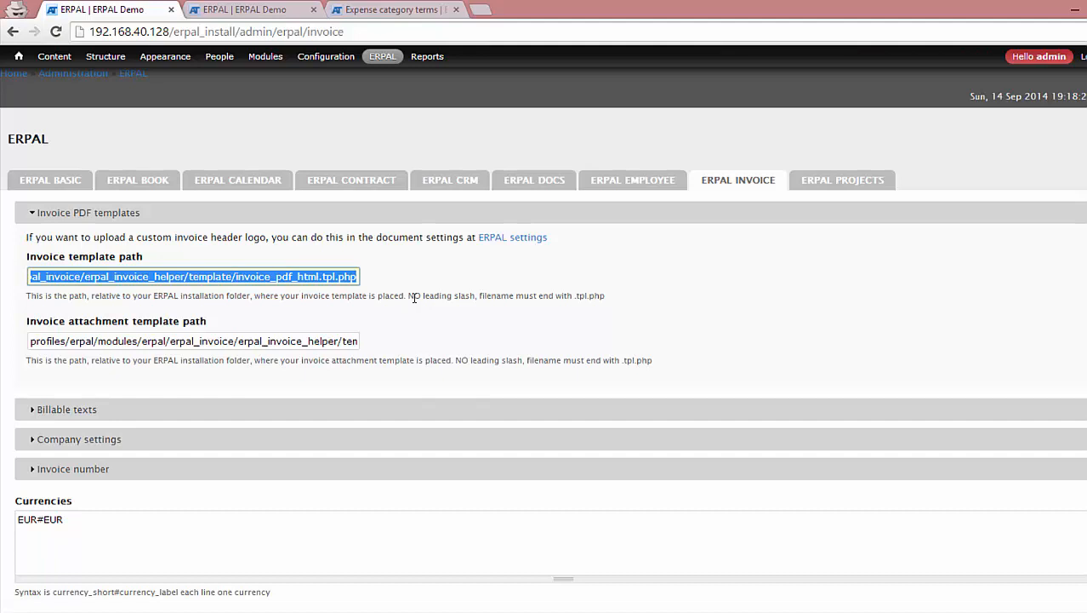
Step: Switch to the erpal_install window in File Explorer and open profiles/erpal/modules/erpal/erpal_invoice/erpal_invoice_helper/template
click(175, 612)
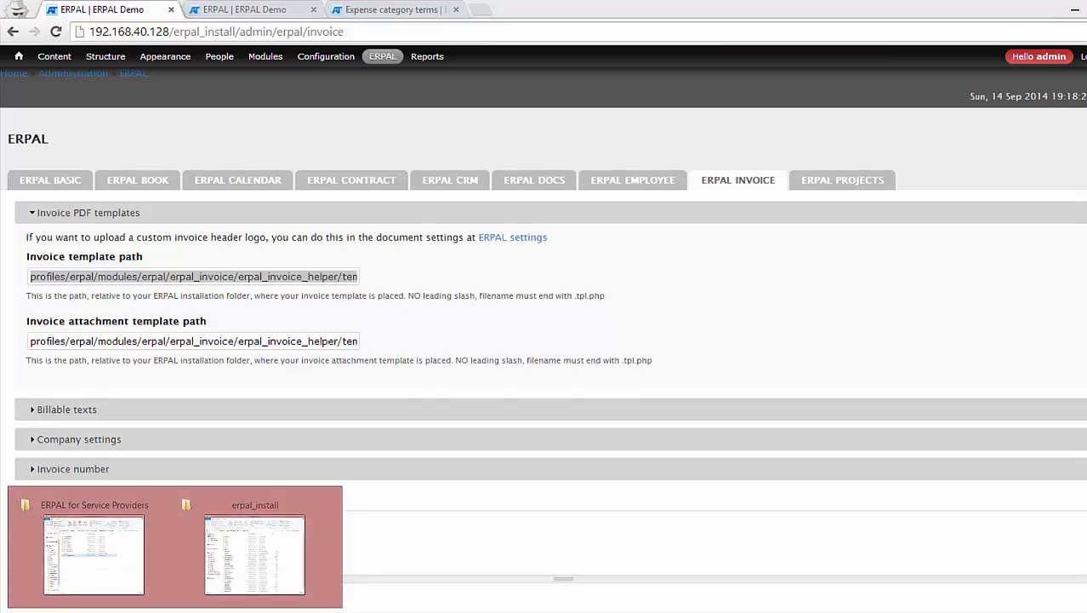
click(237, 579)
click(515, 214)
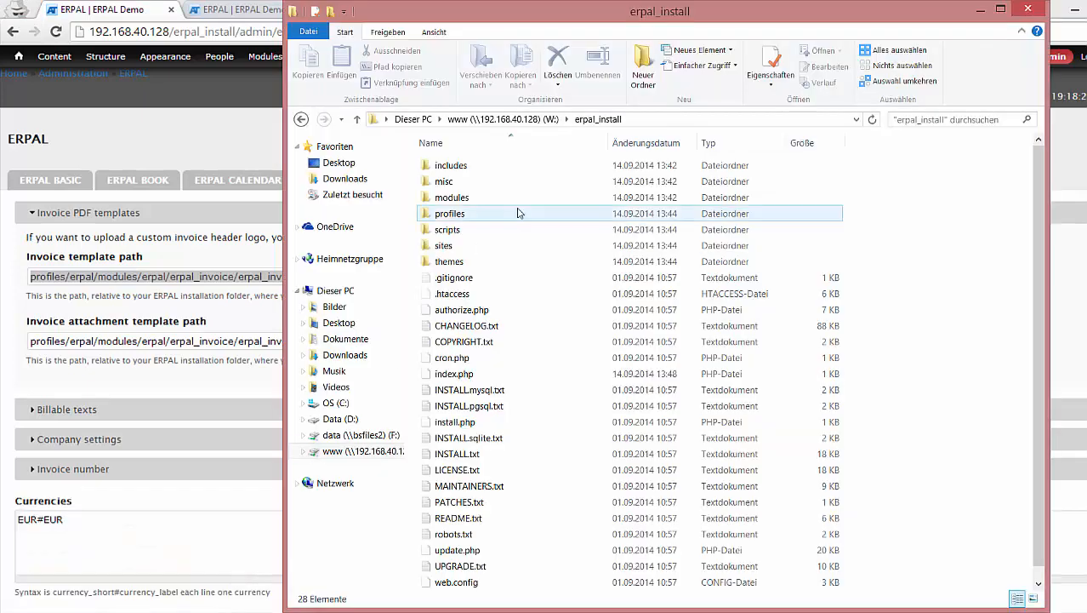
double_click(493, 219)
double_click(425, 166)
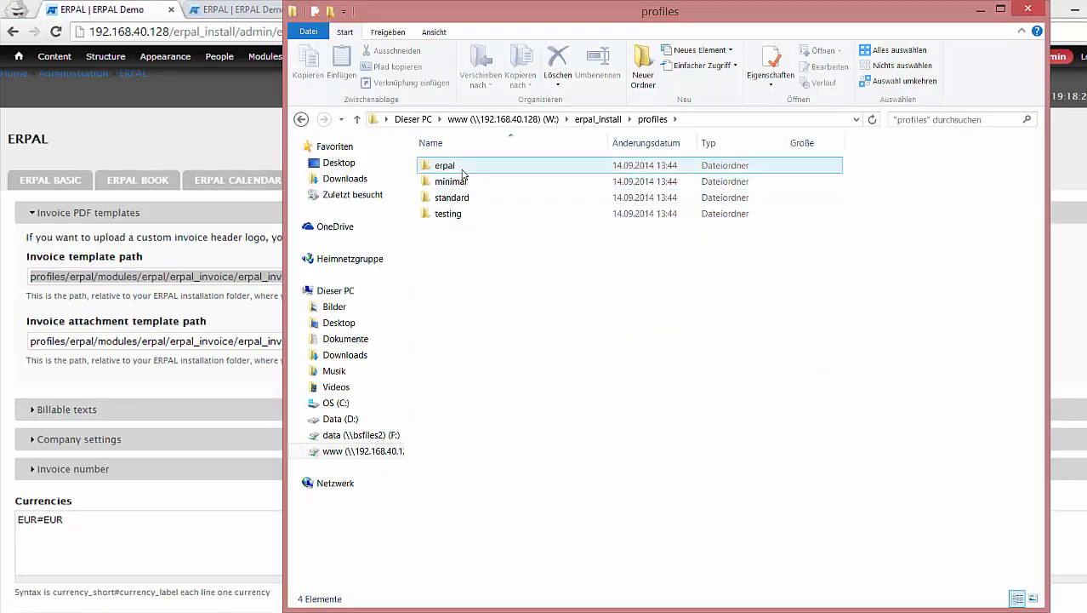
double_click(453, 198)
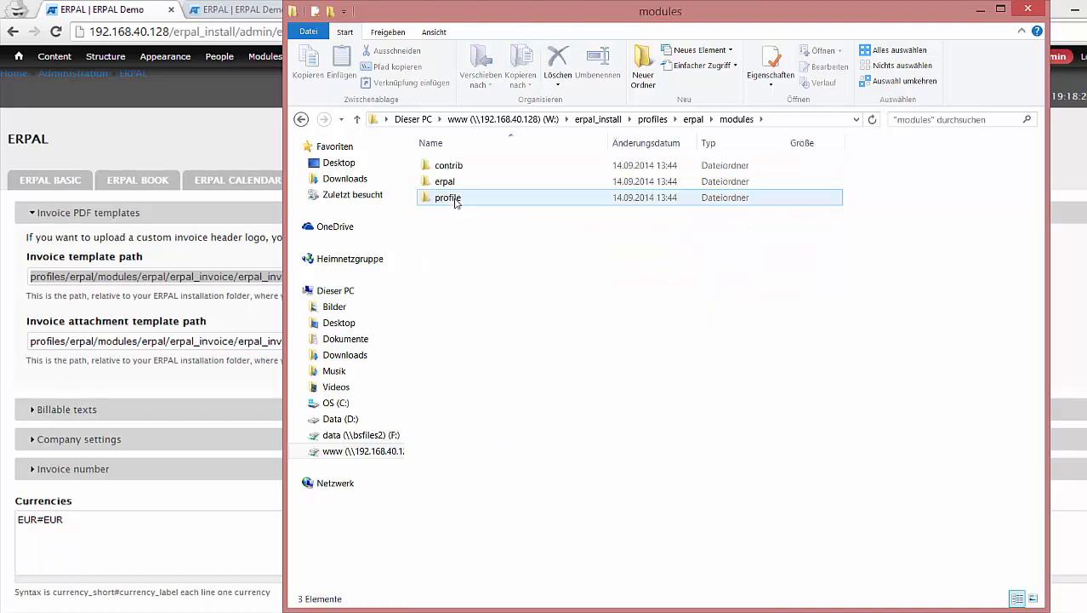
click(455, 183)
double_click(455, 184)
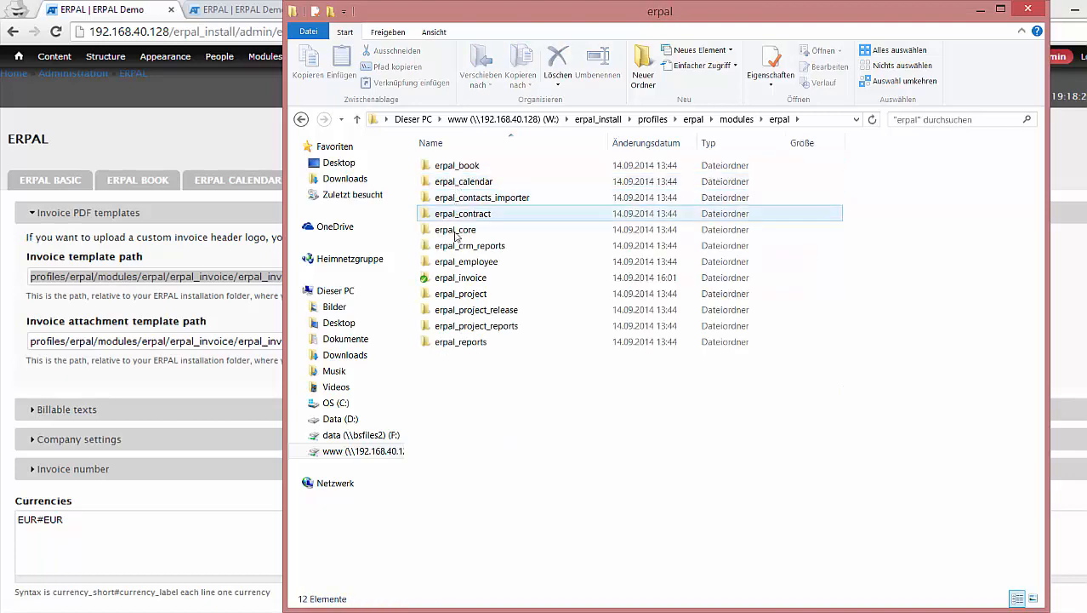
click(460, 281)
double_click(459, 281)
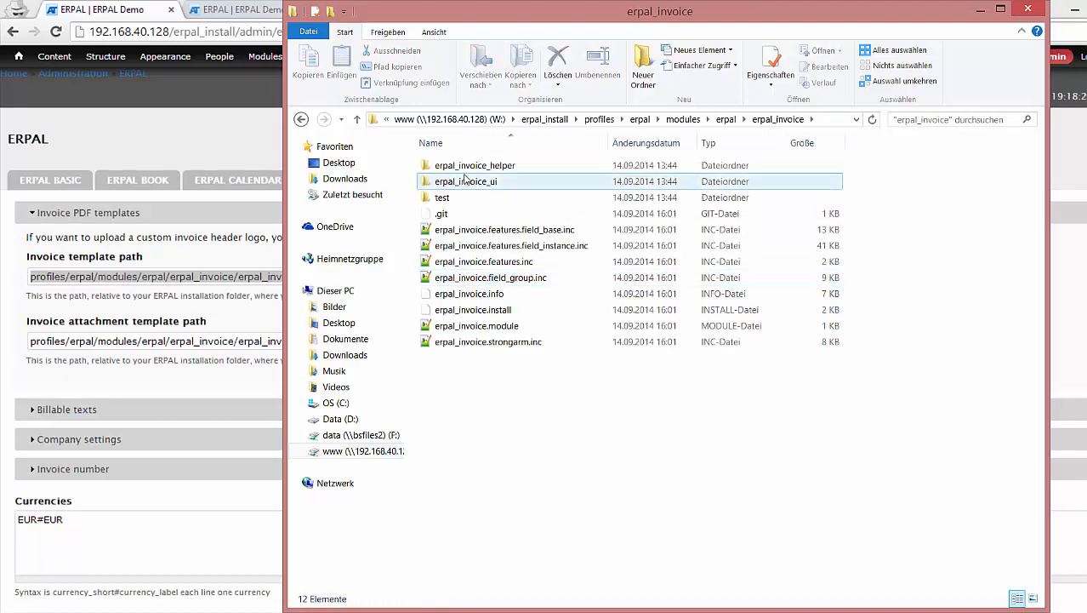
click(464, 166)
double_click(464, 167)
click(455, 214)
double_click(455, 214)
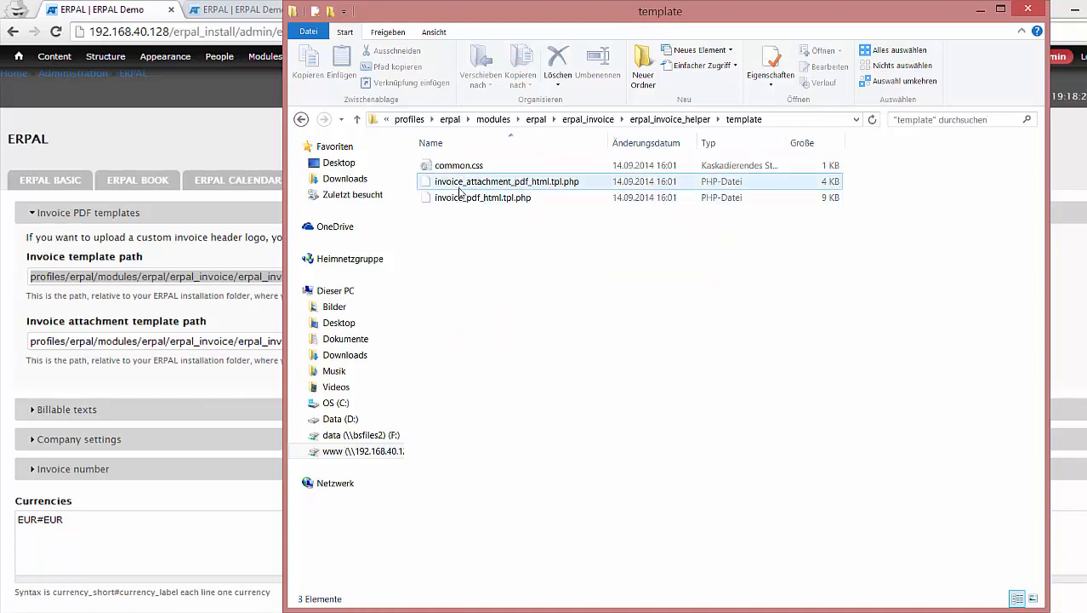
Step: Copy the template files invoice_attachment_pdf_html.tpl.php and invoice_pdf_html.tpl.php
click(464, 186)
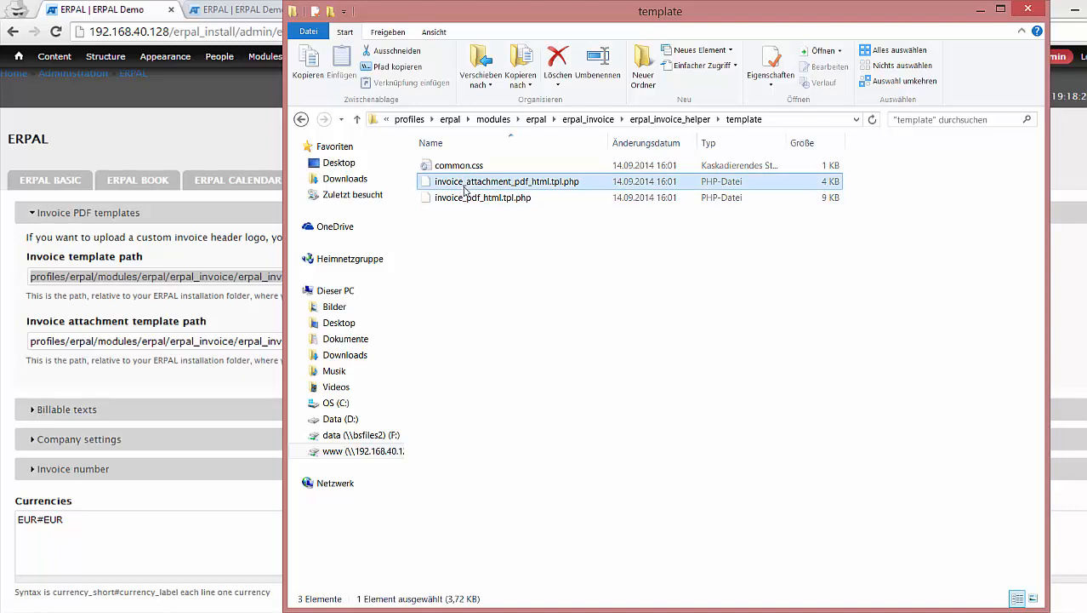
ctrl+click(463, 197)
key(ctrl+c)
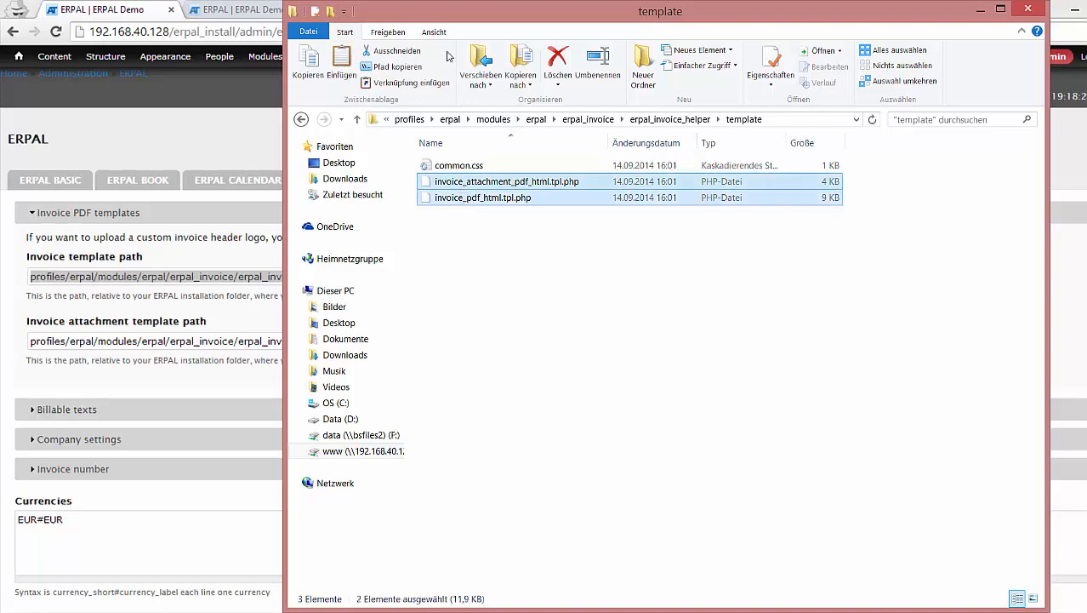
Step: Paste the two copied invoice templates into the erpal_install/sites/all/themes folder
click(409, 119)
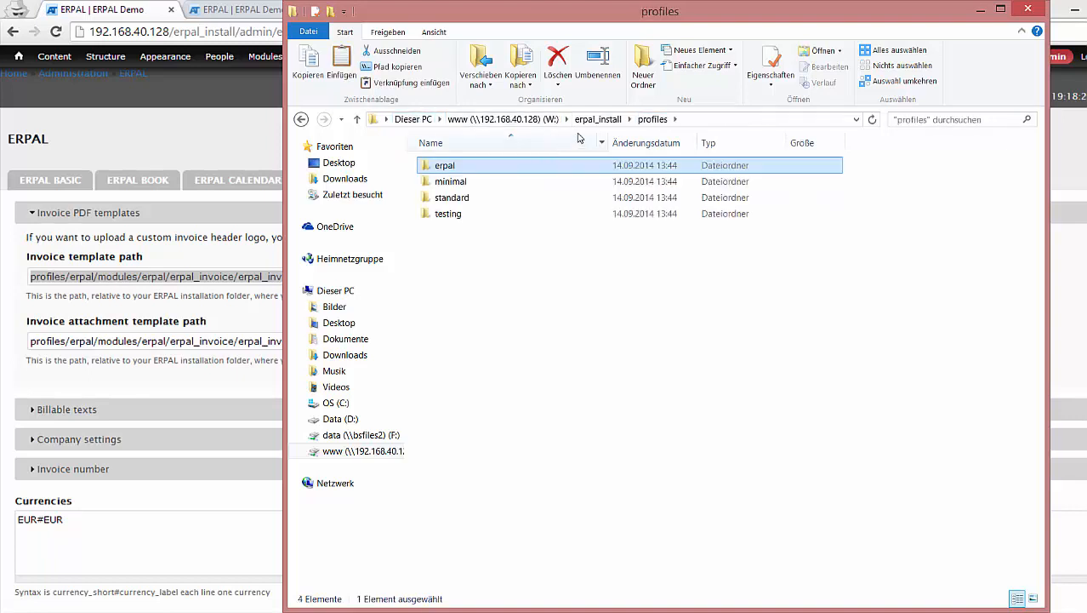
click(599, 119)
double_click(450, 247)
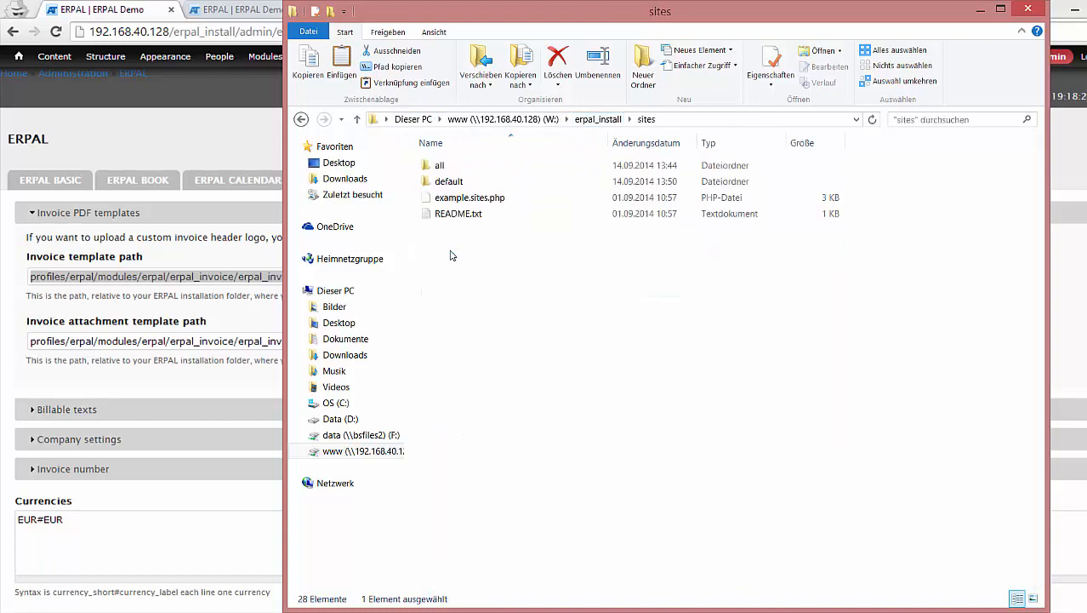
double_click(448, 166)
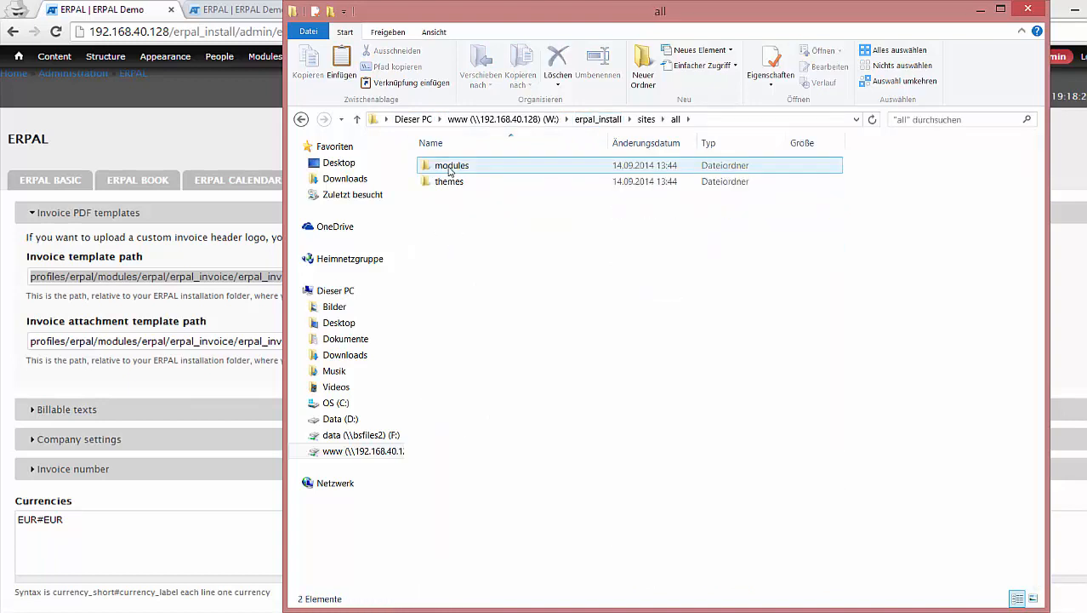
double_click(449, 182)
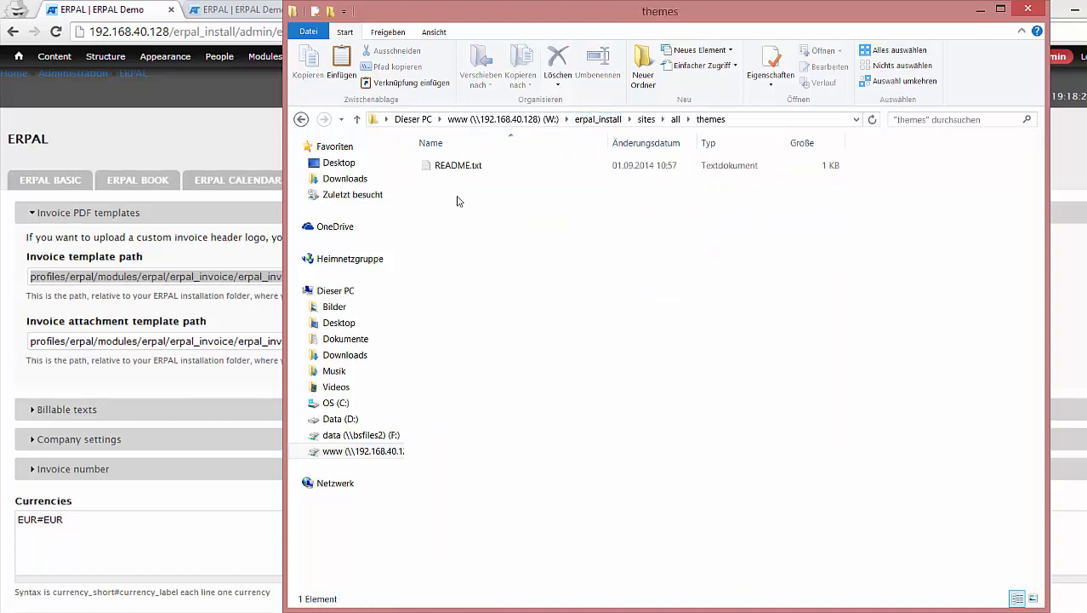
key(ctrl+v)
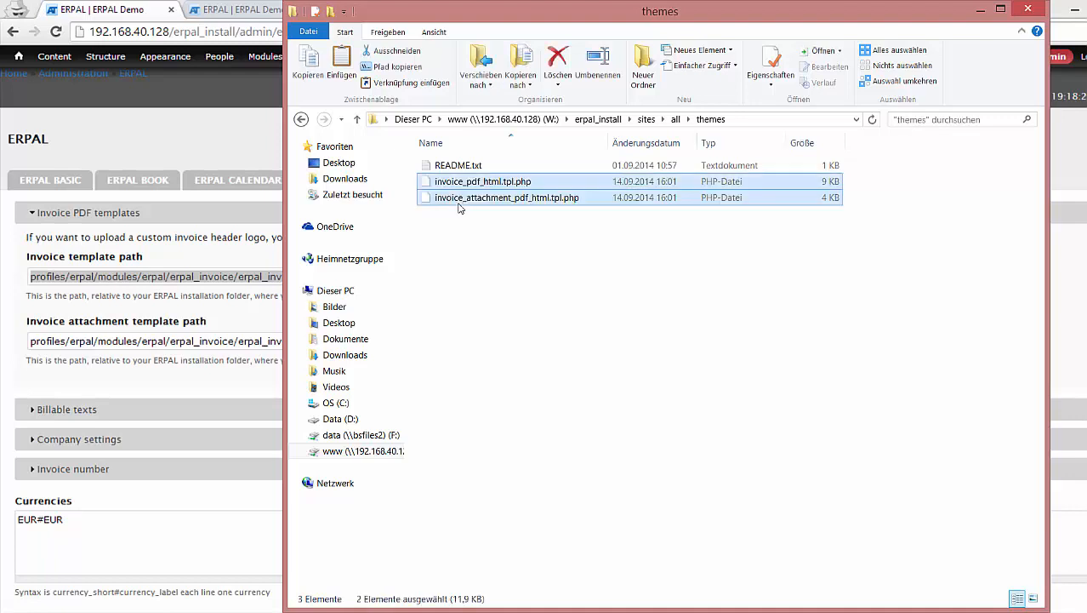
click(477, 247)
Step: Switch back to the browser, set the invoice template path to sites/all/theme/invoice_pdf_html.tpl.php, and submit the settings
click(175, 276)
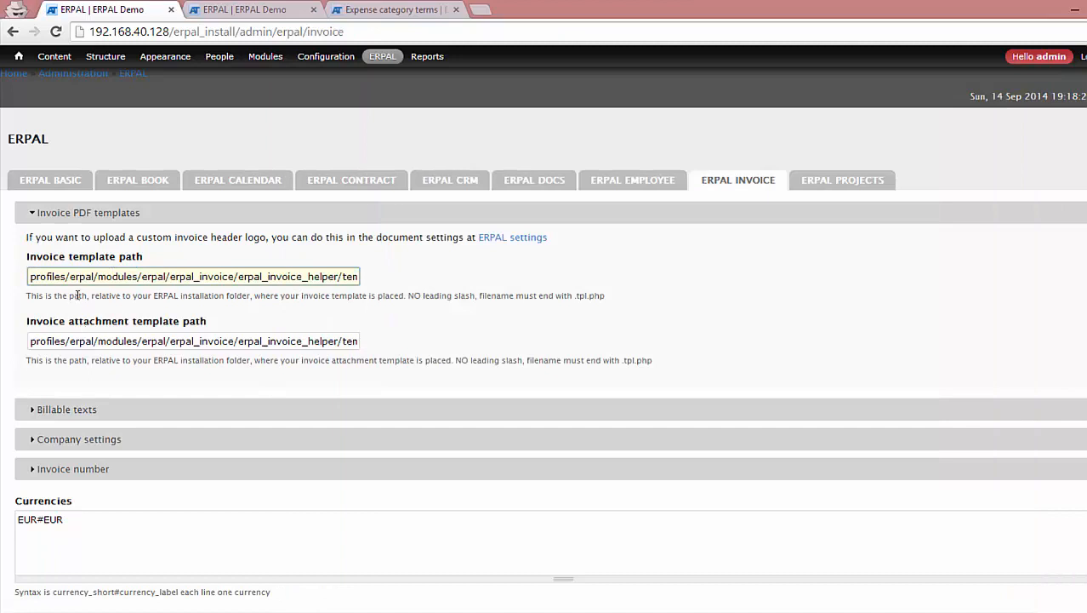
drag(31, 277, 232, 263)
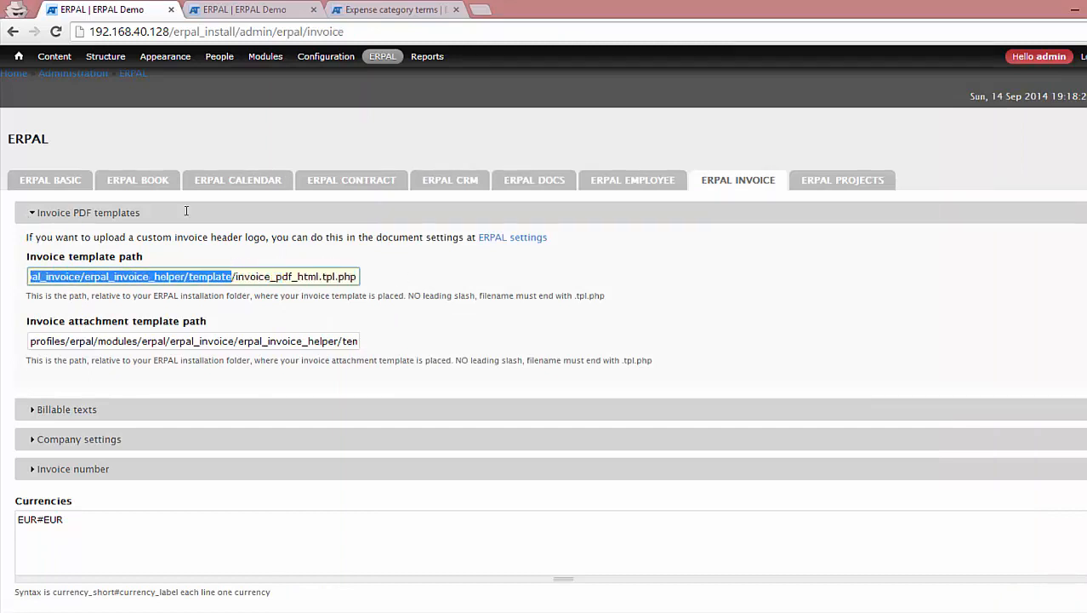
key(BackSpace)
text(sites/)
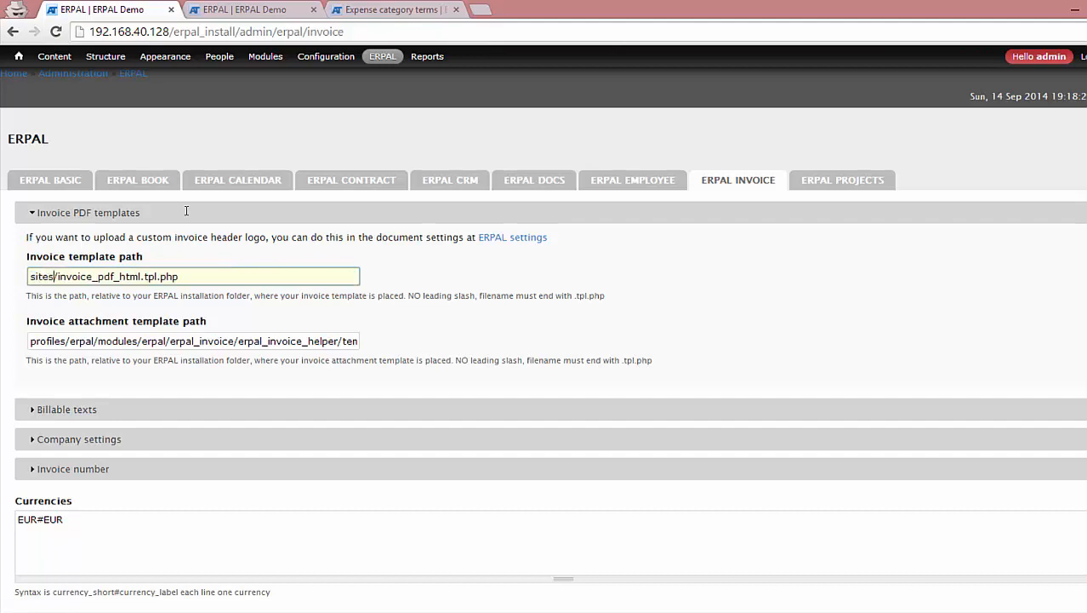
text(all/)
text(theme)
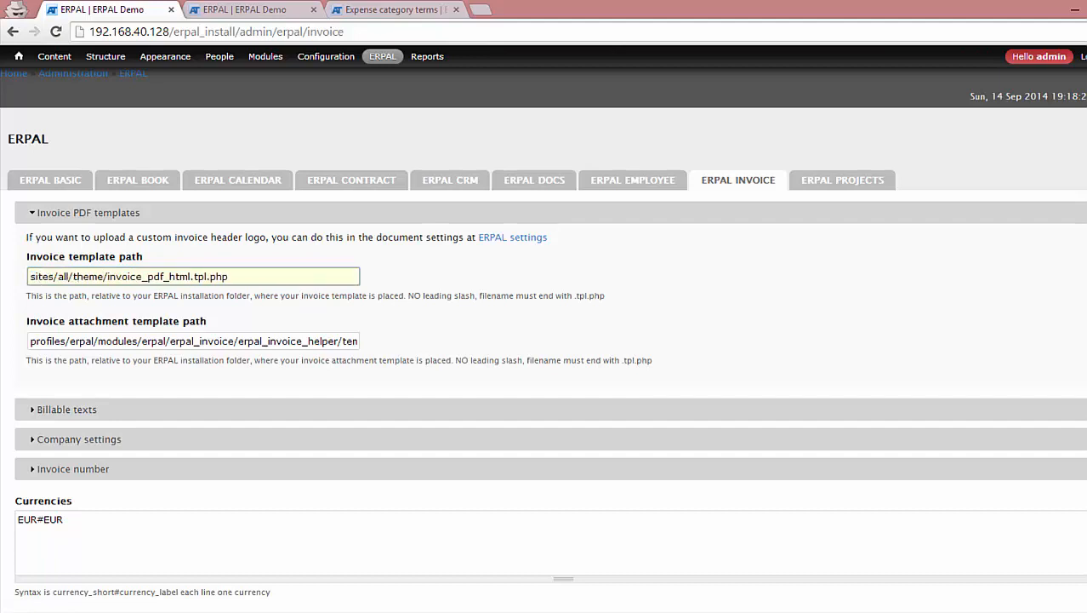
scroll(187, 211, down, 15)
click(23, 563)
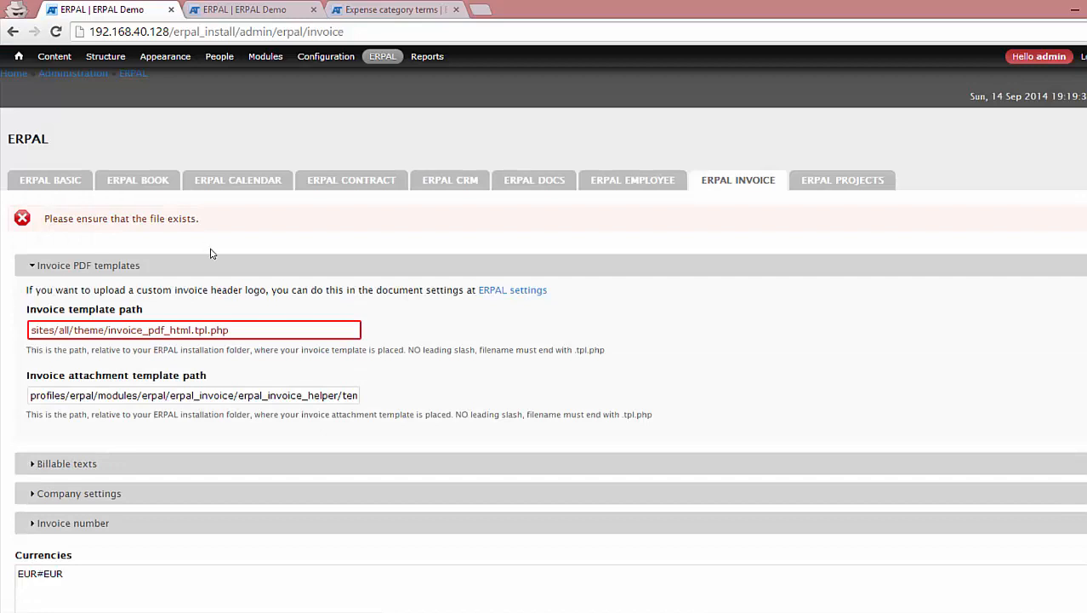
Step: Correct the invoice template path to sites/all/themes/invoice_pdf_html.tpl.php and copy its sites/all/themes/ folder part
click(103, 330)
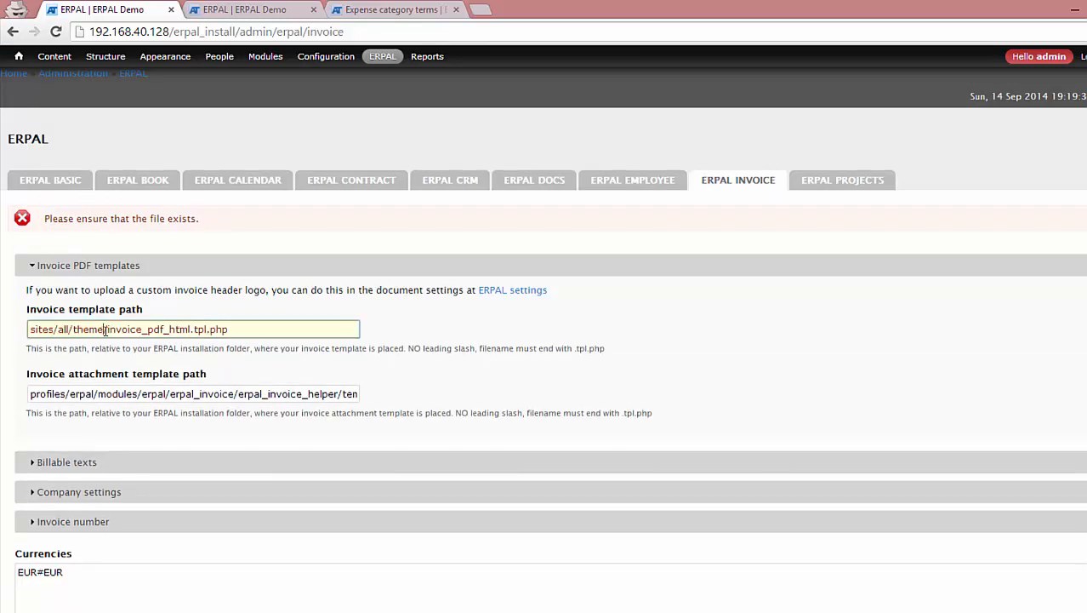
text(s)
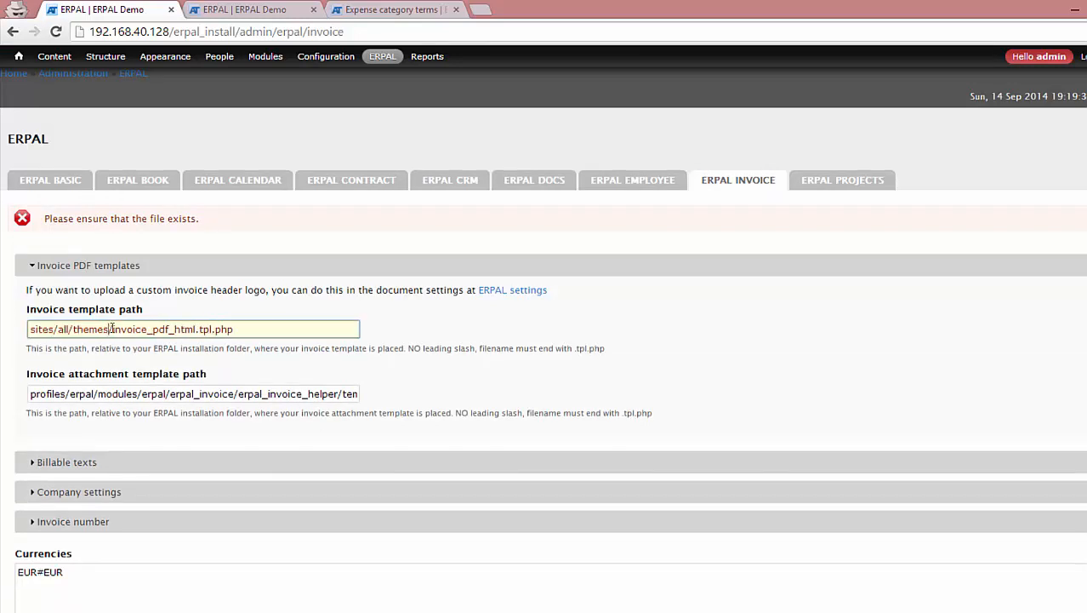
drag(112, 331, 1, 329)
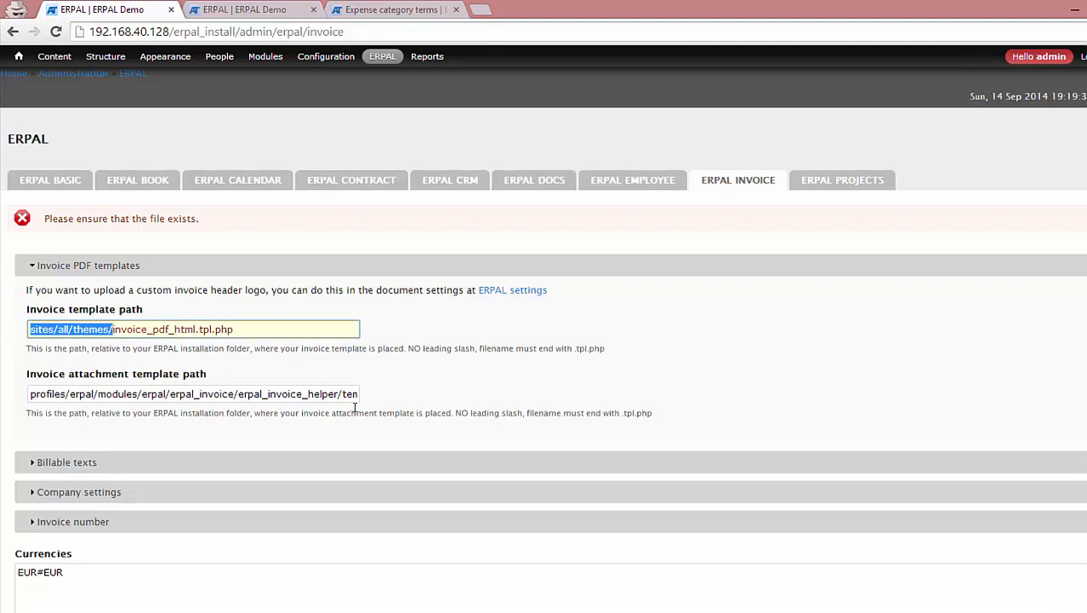
Step: Set the invoice attachment template path to sites/all/themes/invoice_attachment_pdf_html.tpl.php and save the invoice settings
drag(342, 395, 2, 323)
key(BackSpace)
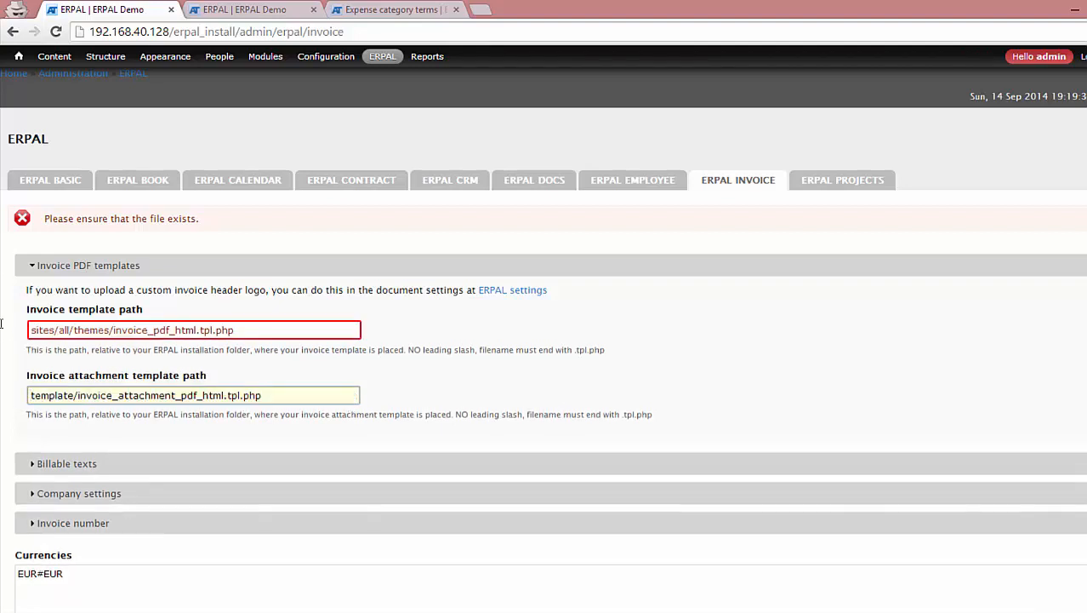
key(shift+Left)
key(shift+Left)
key(shift+Left)
key(shift+Left)
key(shift+Left)
key(shift+Left)
key(shift+Left)
key(shift+Left)
key(shift+Left)
key(ctrl+v)
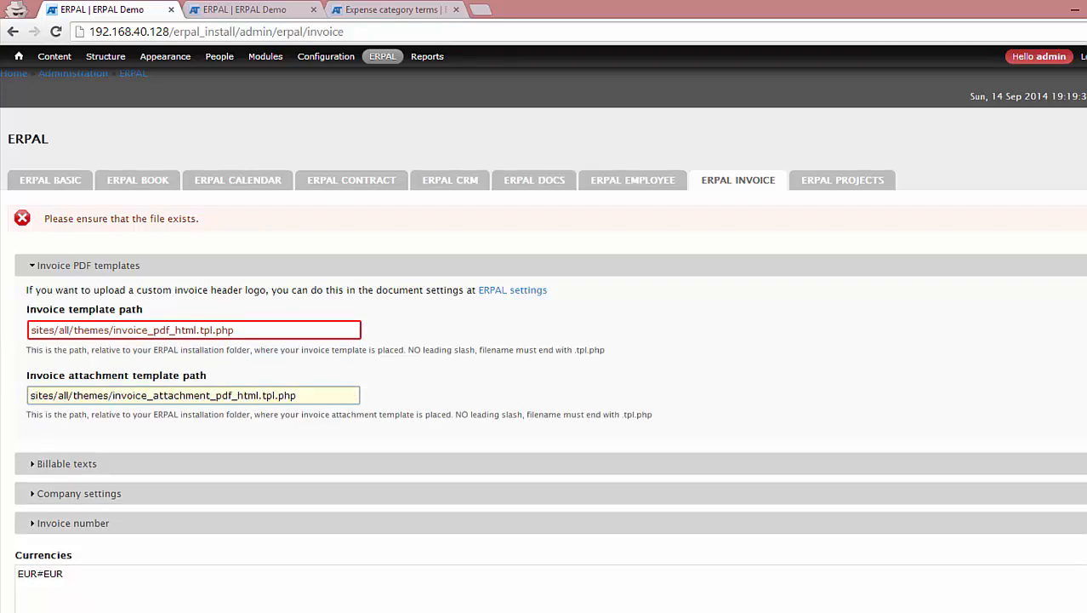
scroll(544, 340, down, 15)
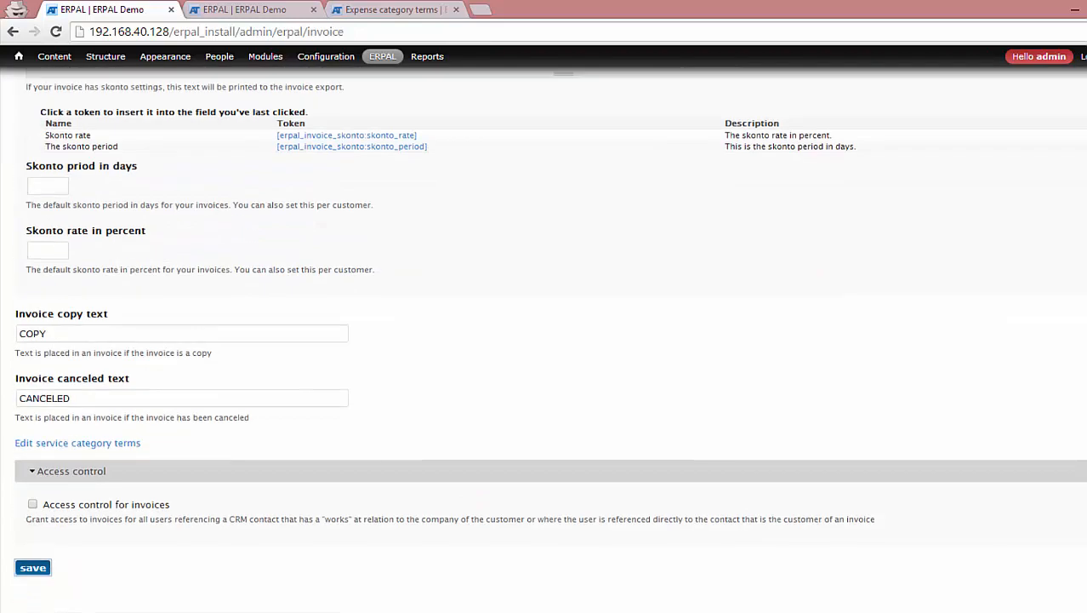
click(34, 568)
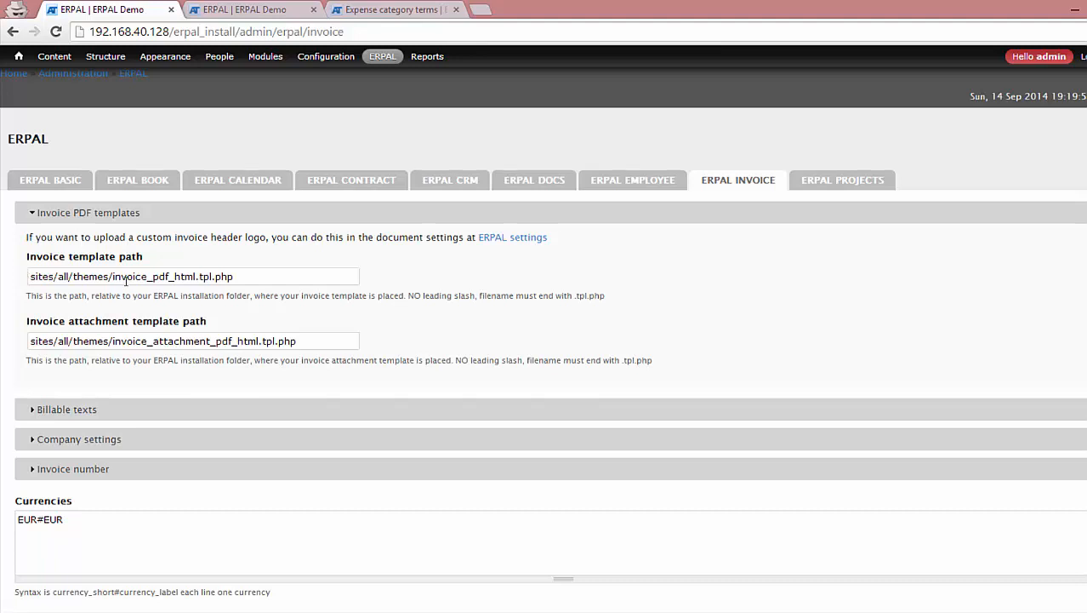
Step: Switch to the themes folder in File Explorer and open invoice_pdf_html.tpl.php in Notepad++
click(175, 612)
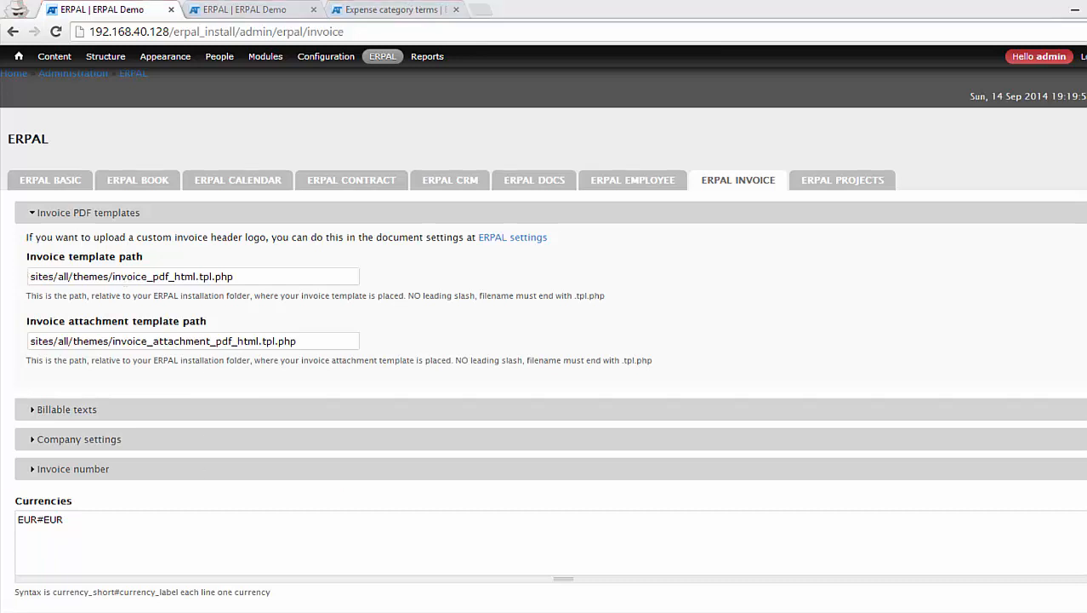
click(235, 561)
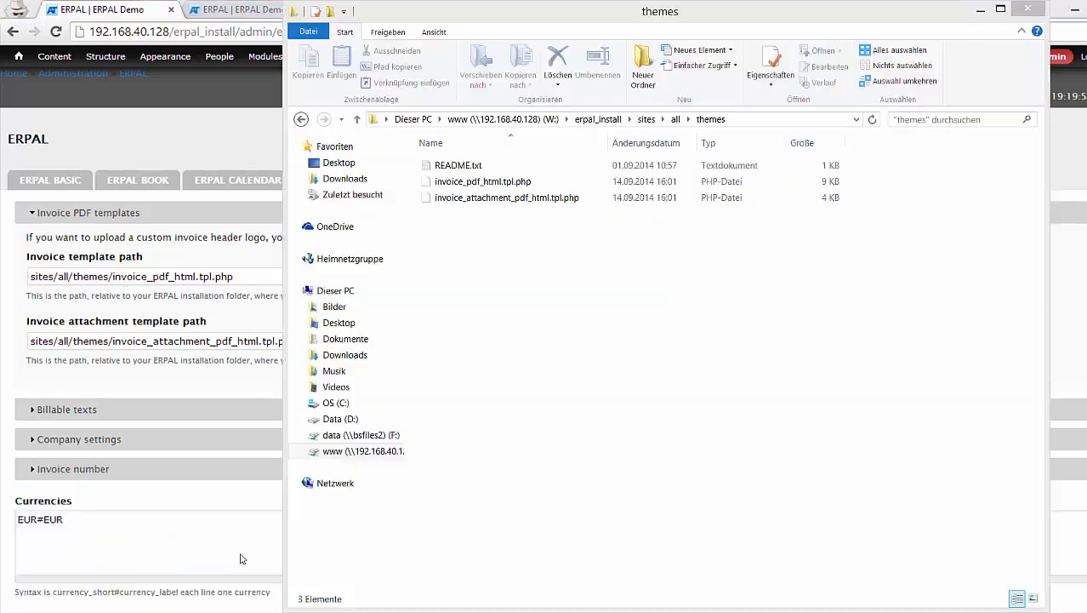
click(470, 187)
right_click(470, 187)
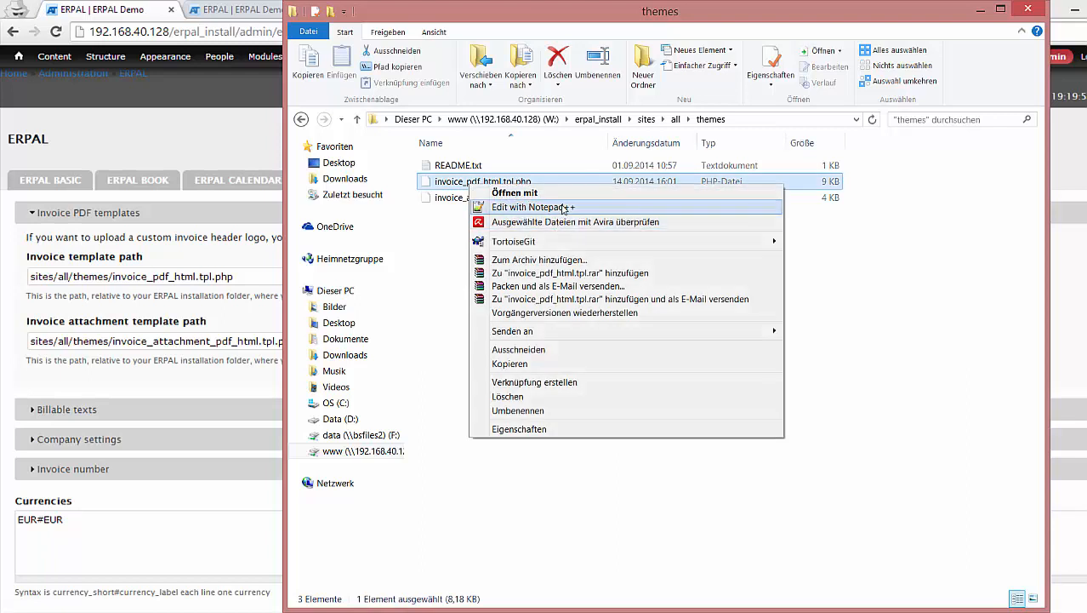
right_click(494, 181)
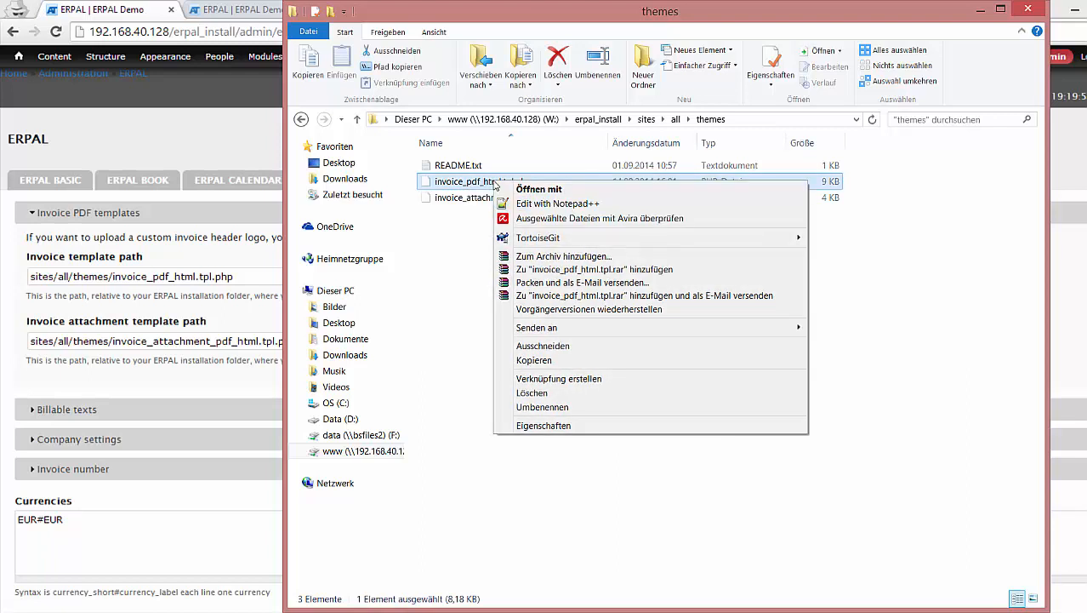
click(523, 204)
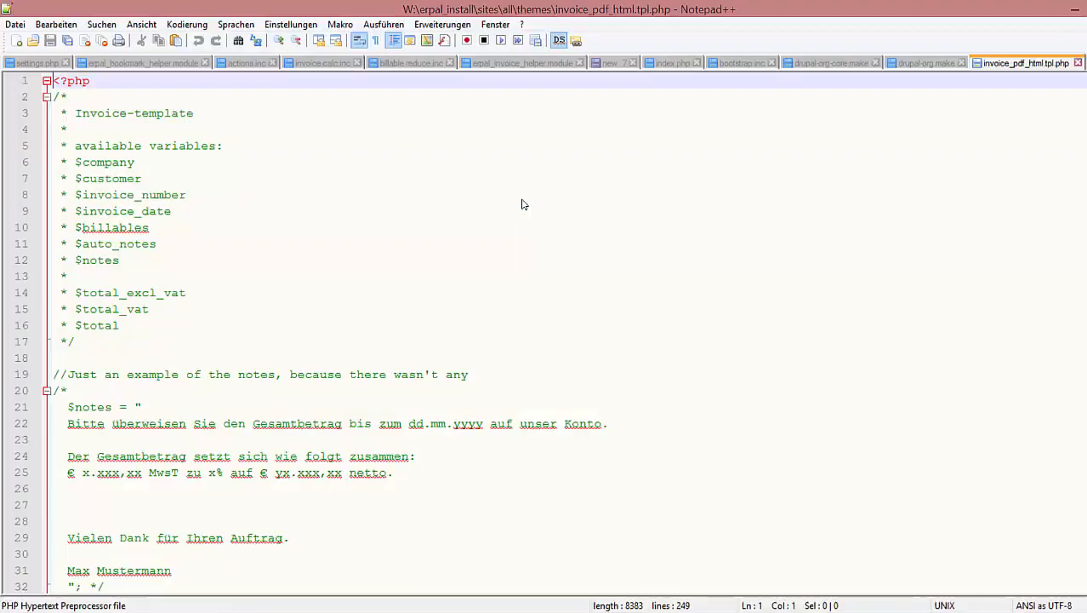
Step: Look through the invoice template code, examining the company sender variables in the head table
scroll(558, 214, down, 11)
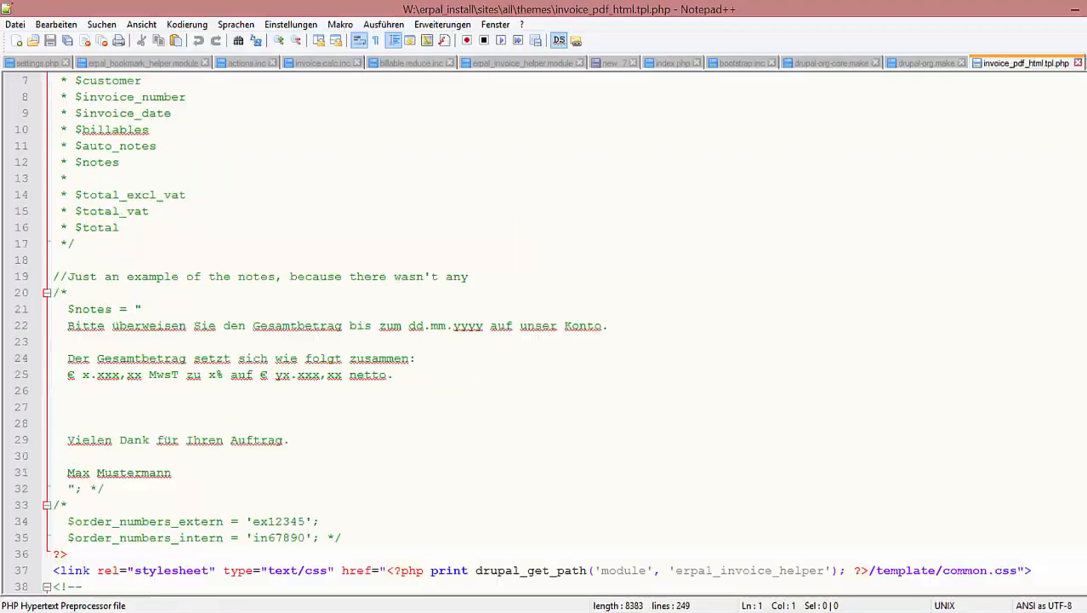
scroll(540, 334, down, 16)
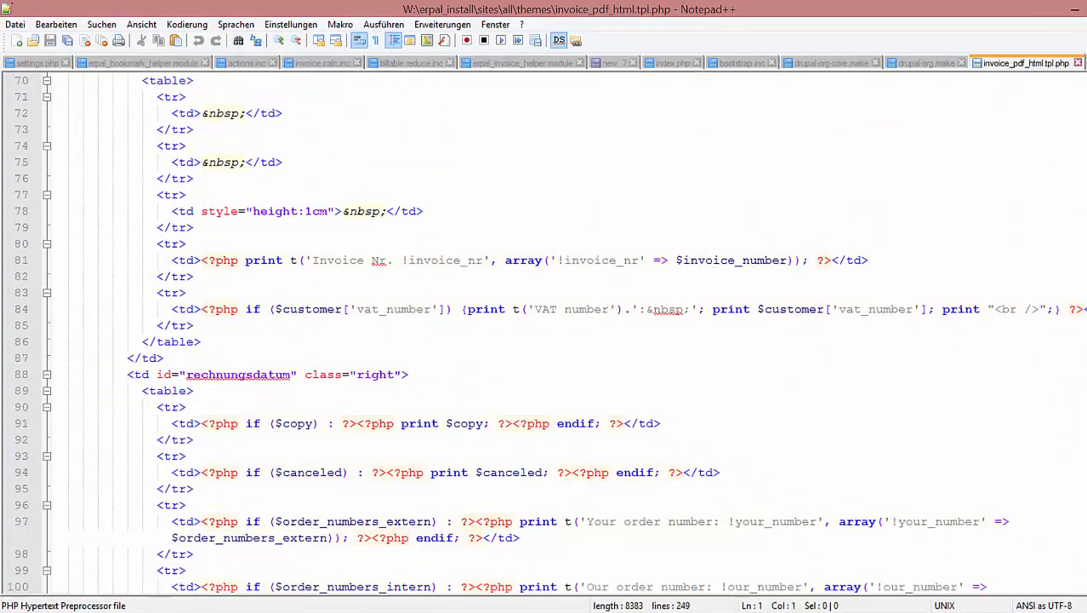
scroll(544, 332, down, 2)
scroll(544, 332, up, 12)
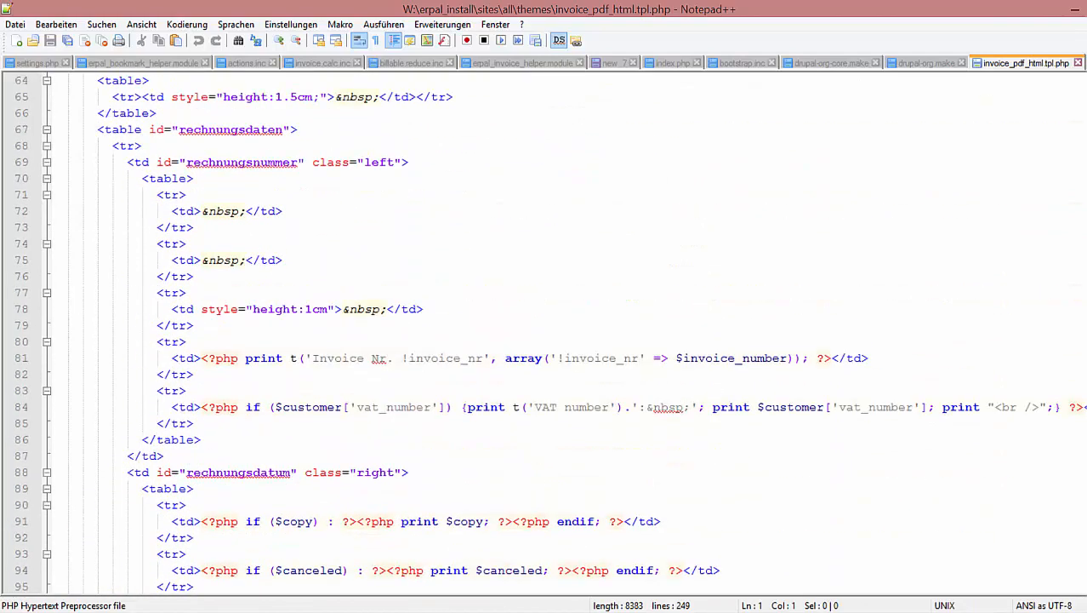
scroll(908, 161, up, 5)
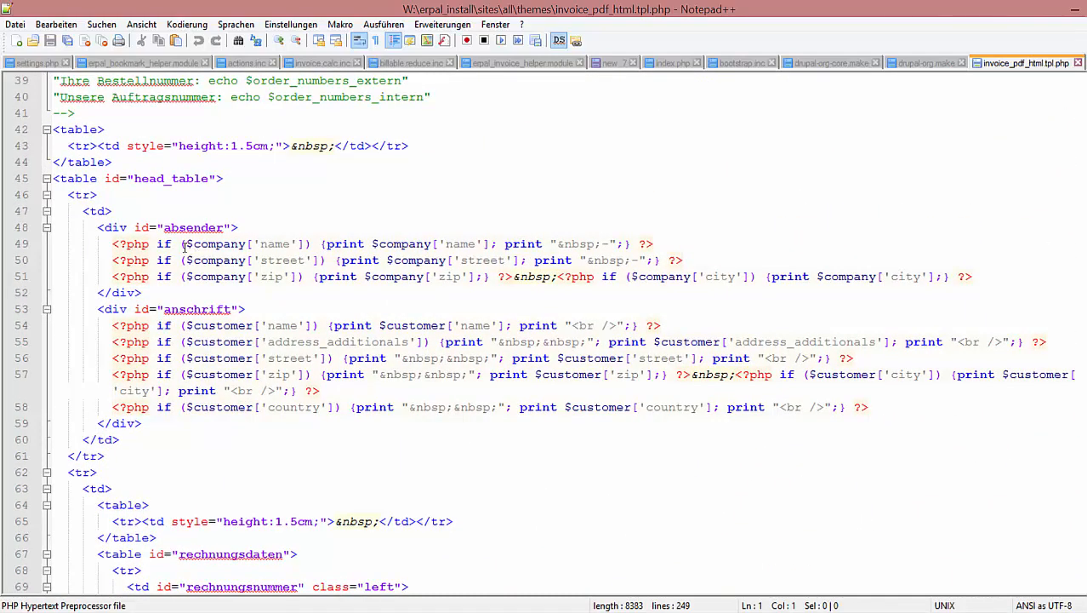
drag(186, 244, 307, 244)
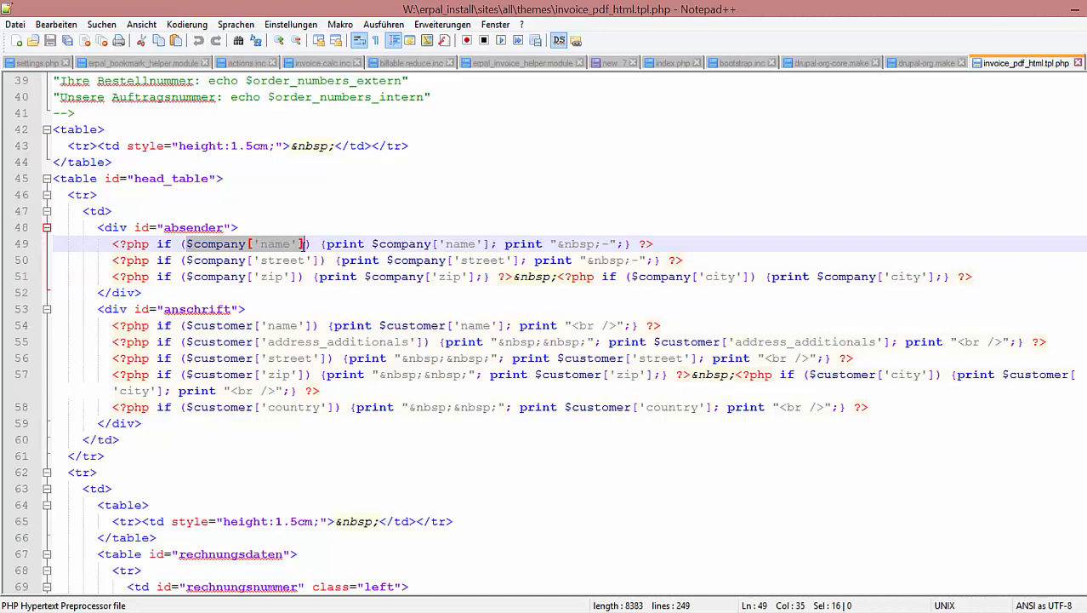
click(228, 275)
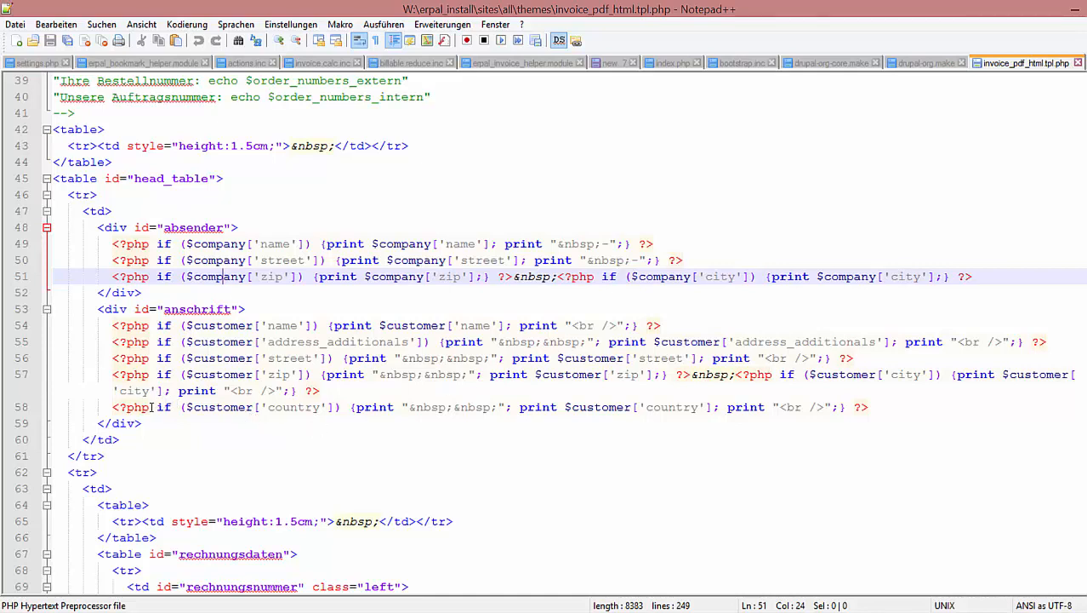
Step: Replace the customer country line in the address block with the text "Default country." and save the template
drag(114, 407, 872, 407)
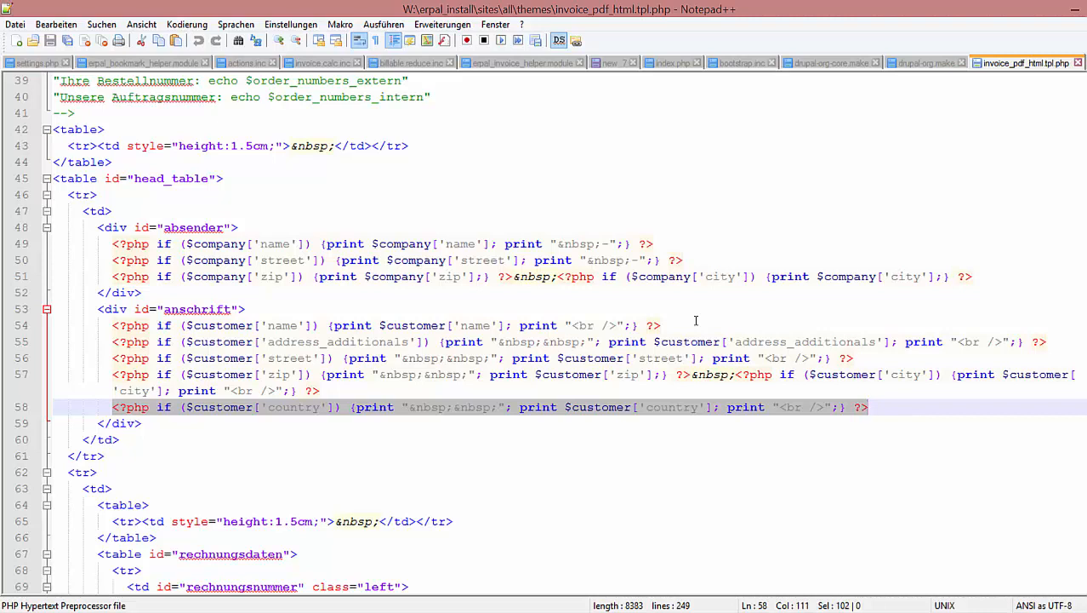
text(Defauot)
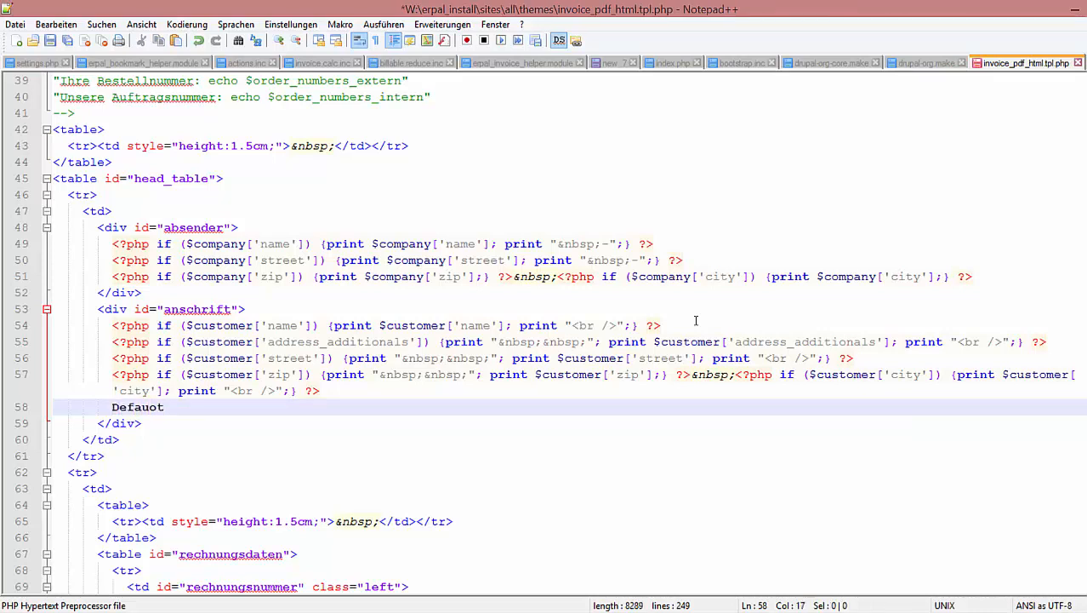
key(BackSpace)
key(BackSpace)
key(BackSpace)
text(lt country.)
key(ctrl+s)
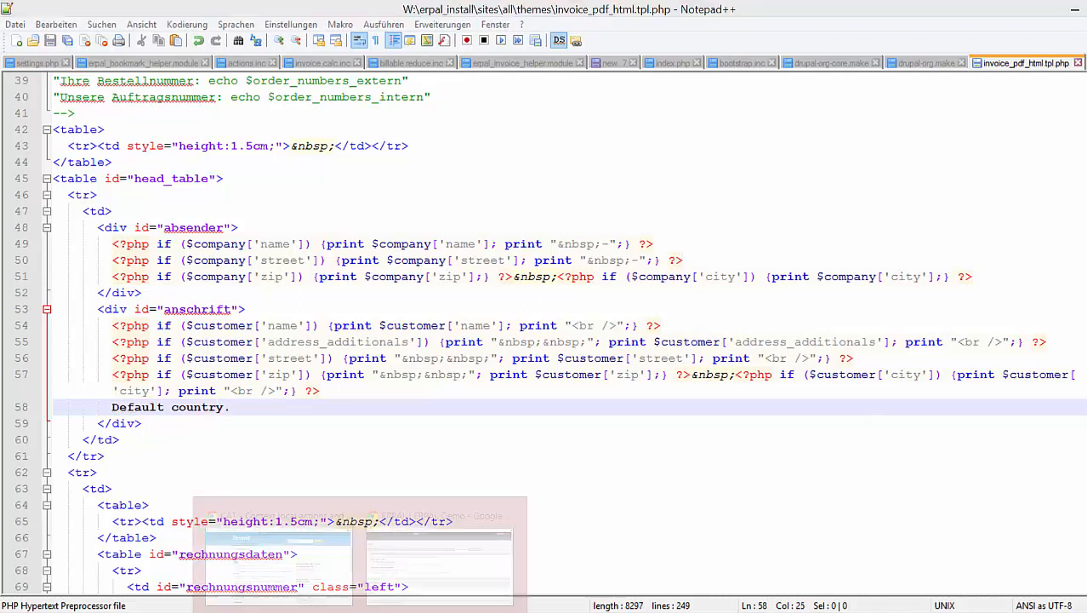
Step: Switch back to the browser, open the unpaid invoice BS-8 for My Customer Company in edit mode, and save it again without changes
click(394, 585)
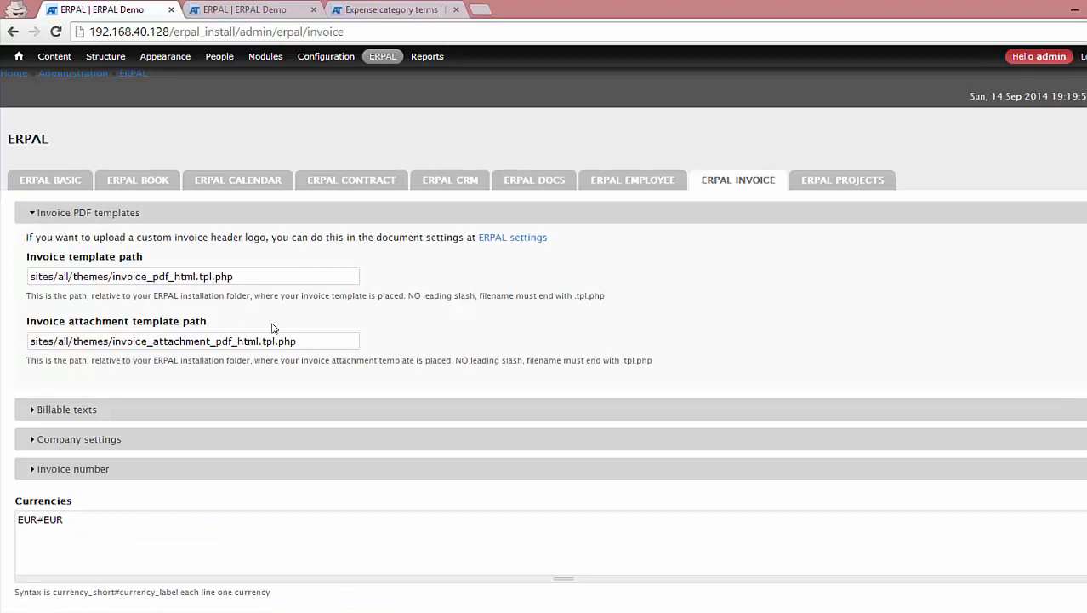
click(17, 62)
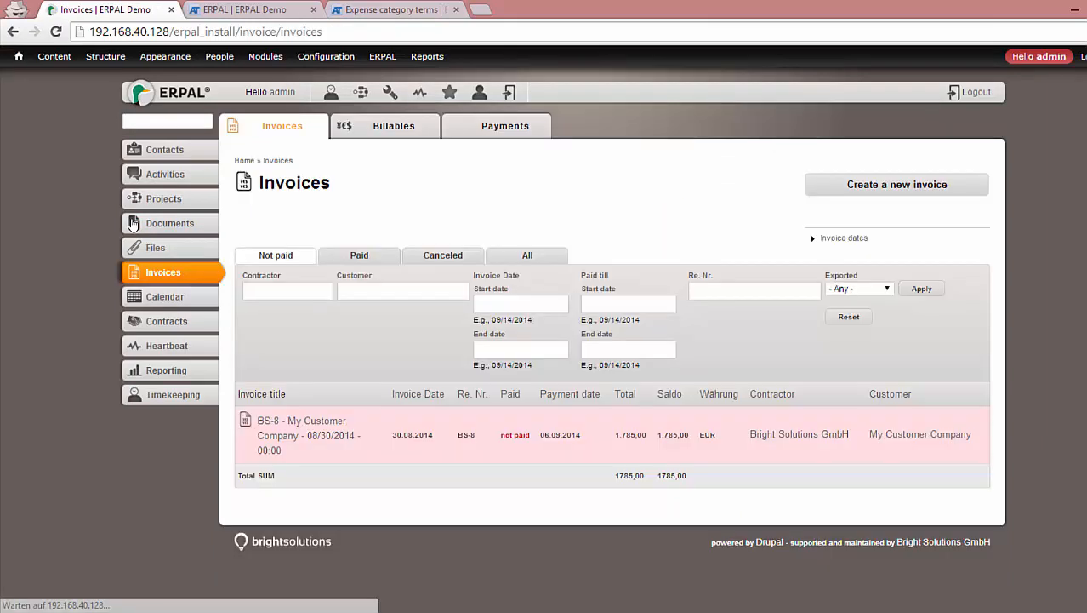
click(300, 421)
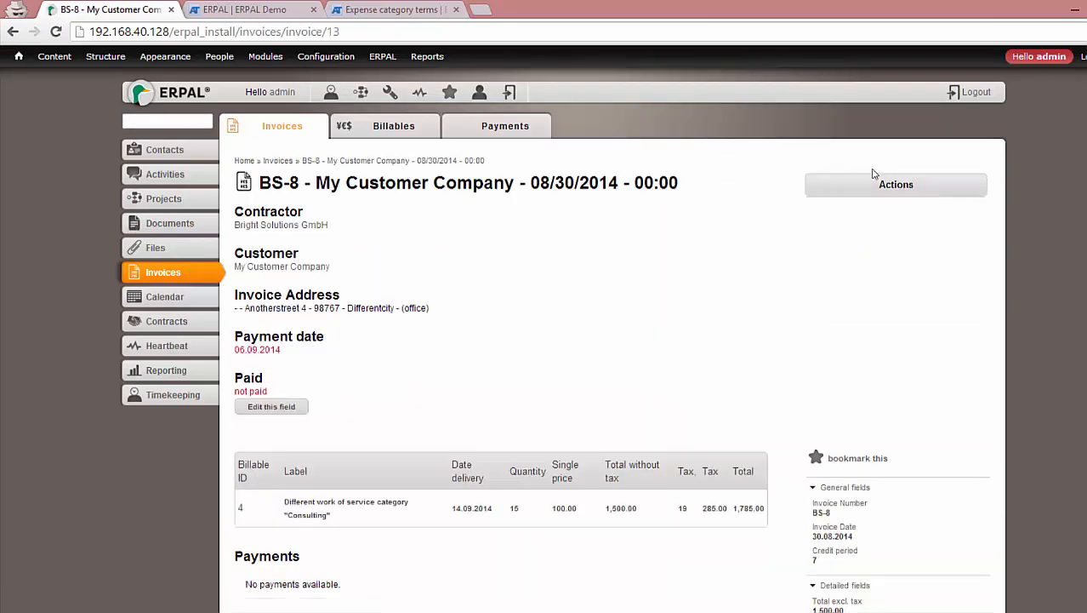
mouse_move(886, 182)
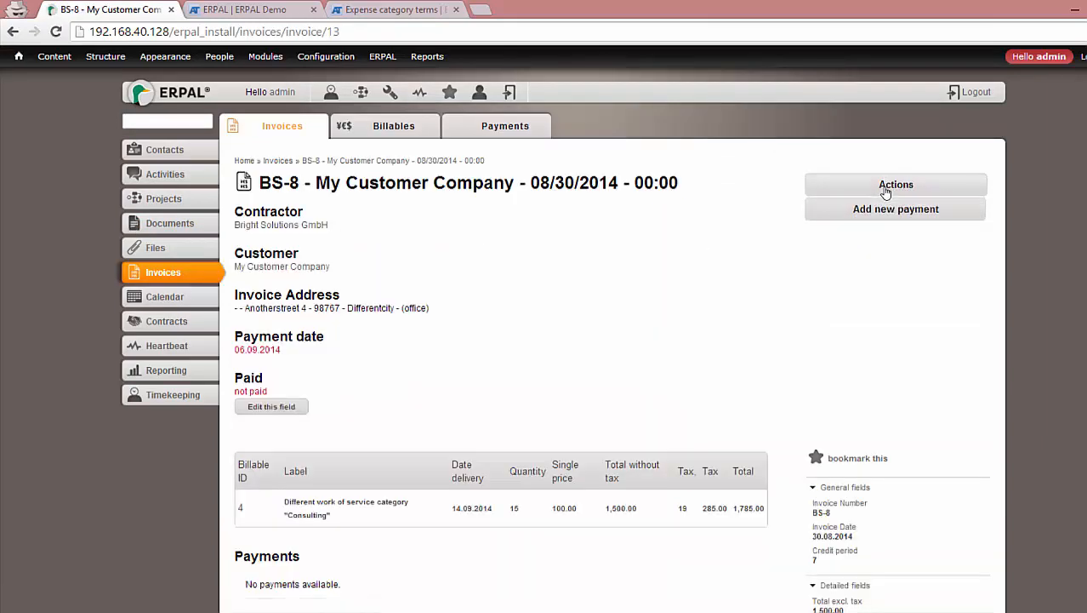
click(869, 293)
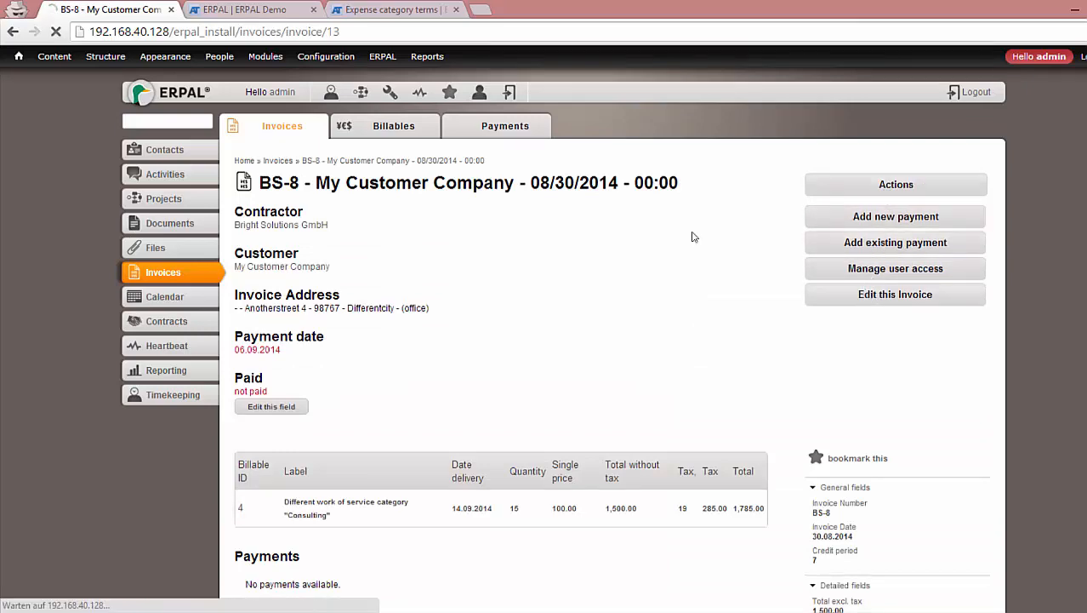
scroll(544, 340, down, 8)
scroll(910, 440, down, 10)
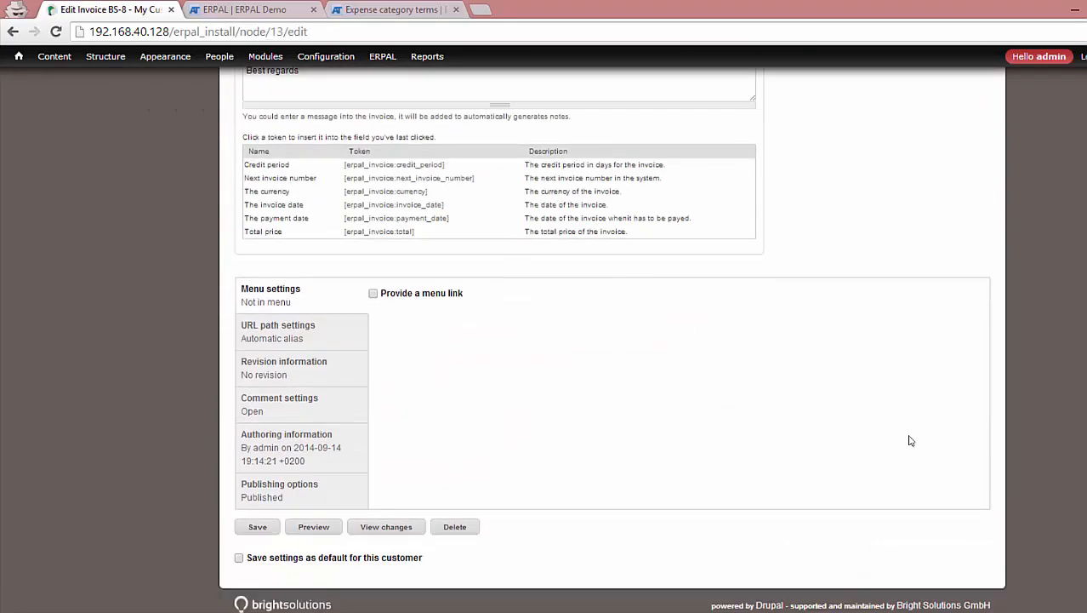
click(258, 527)
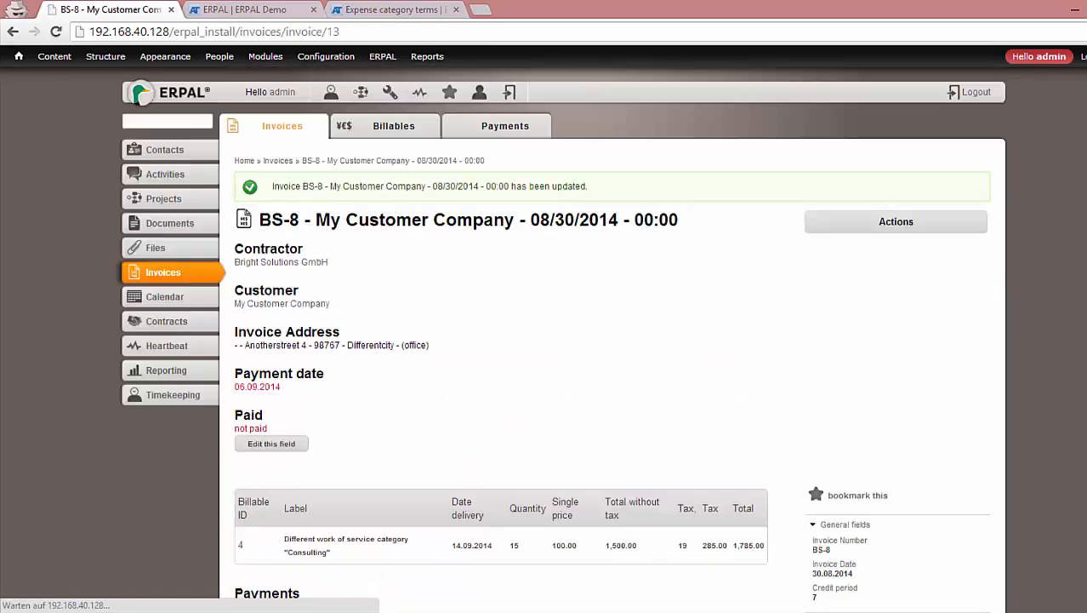
Step: Open the invoice's PDF attachment Invoice-BS-8.pdf to check the customized address block
scroll(912, 304, down, 4)
click(850, 536)
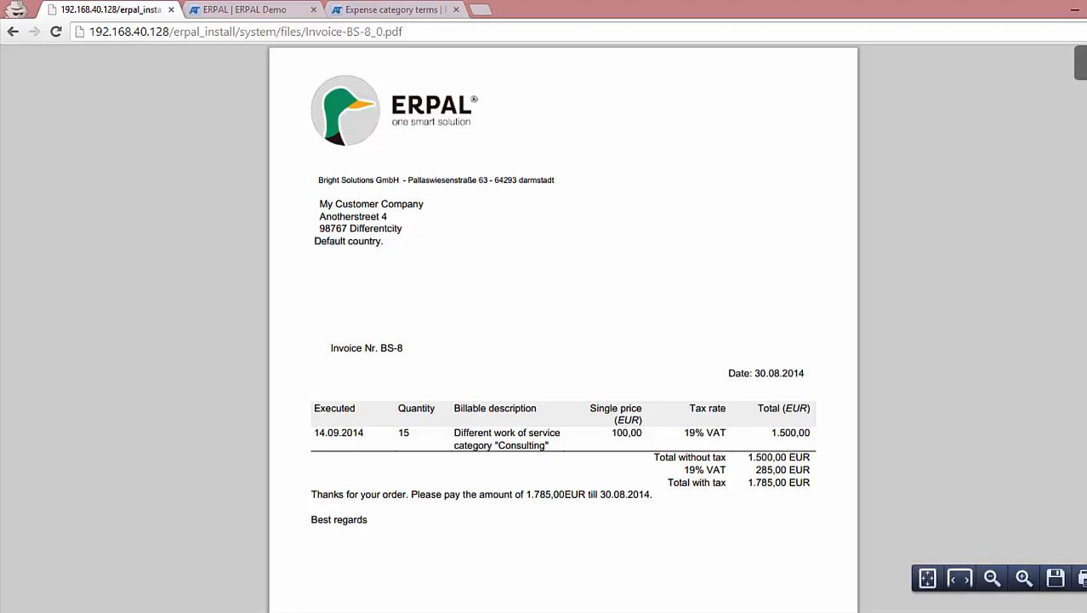
Step: Switch to Notepad++ to look through the rest of the invoice template, and return to the invoice page in the browser
key(alt+Tab)
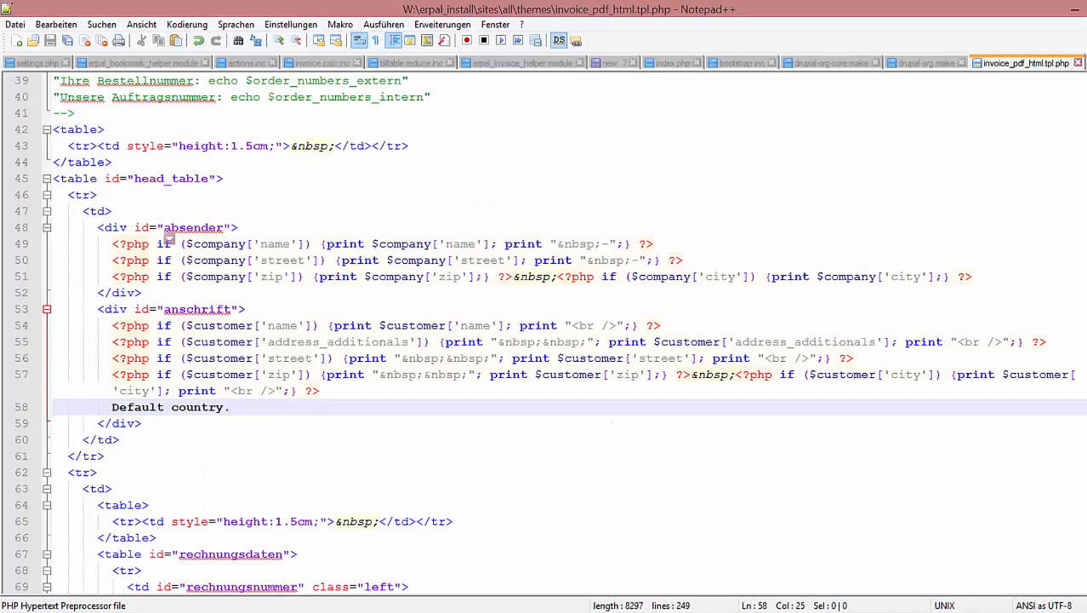
scroll(167, 243, down, 18)
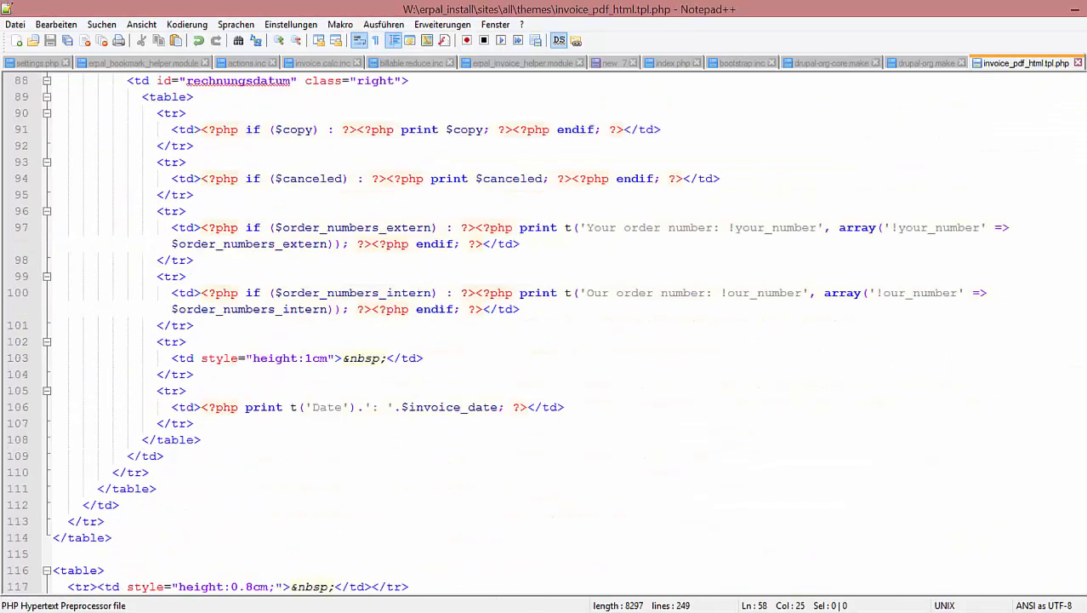
scroll(544, 331, down, 20)
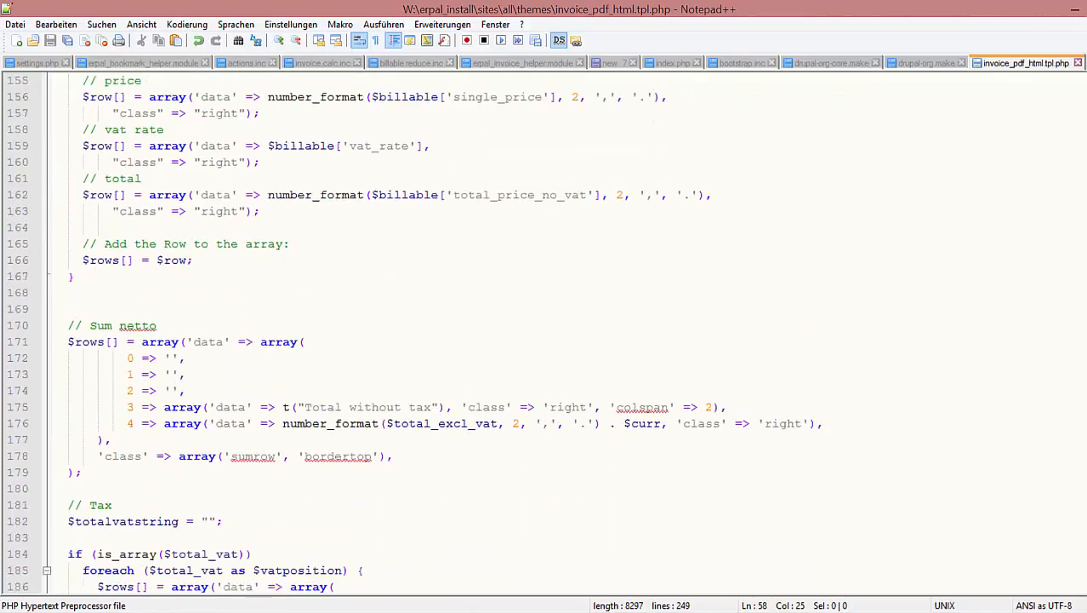
scroll(545, 332, up, 20)
scroll(903, 85, up, 6)
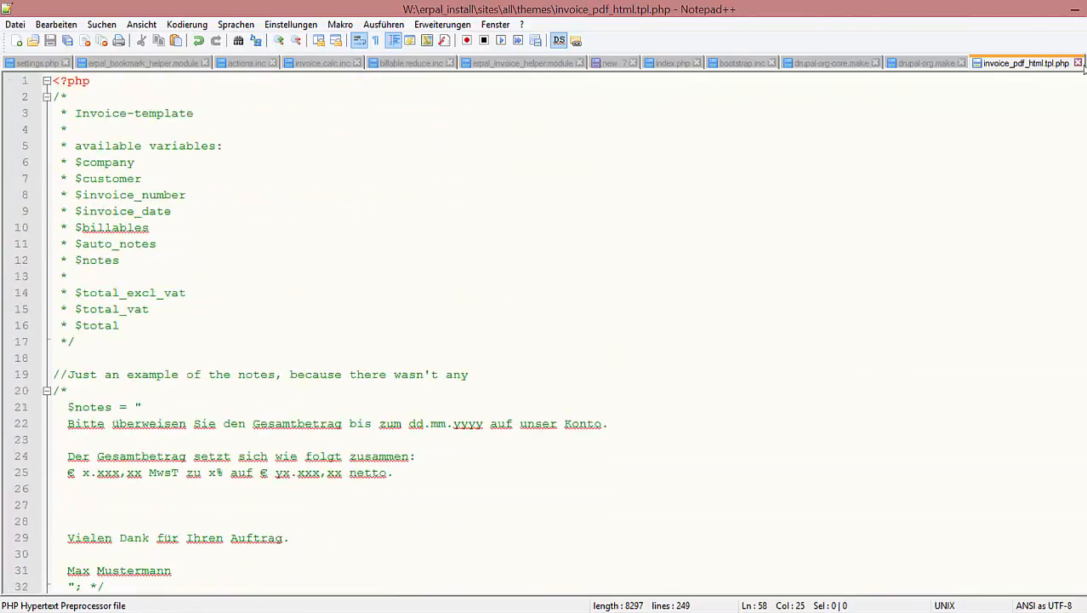
click(1073, 8)
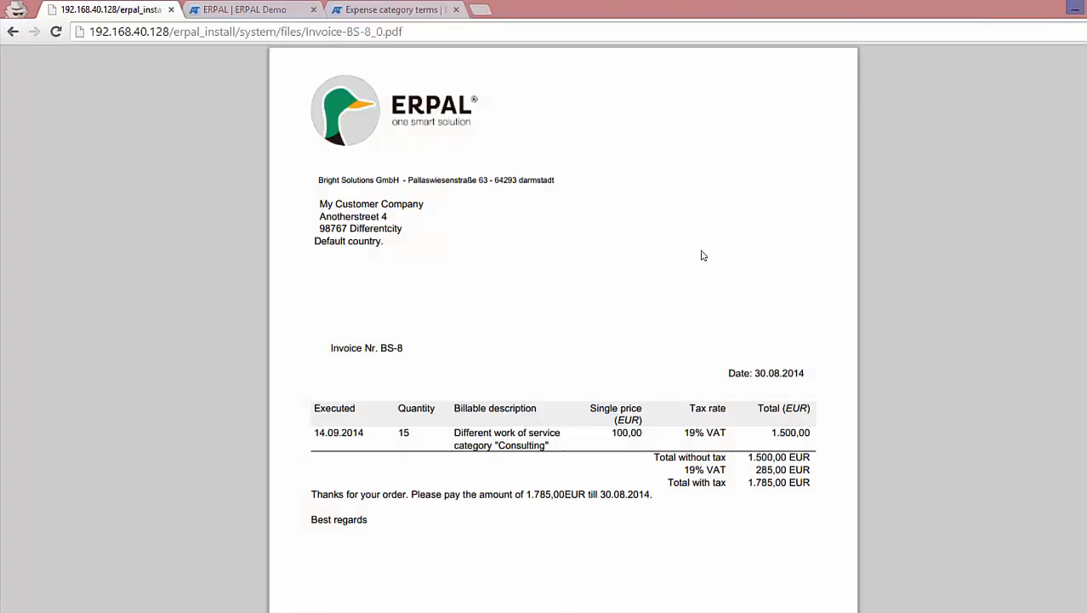
click(12, 31)
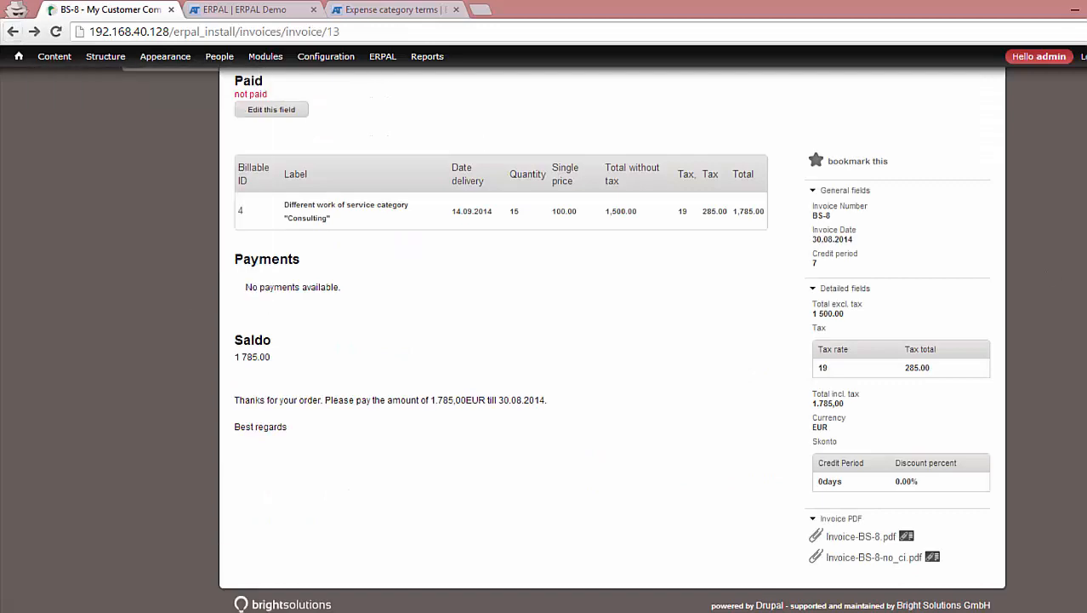
Step: Open the customer contact My Customer Company from invoice BS-8, then open its invoice defaults and check the invoice address choices
scroll(638, 269, up, 4)
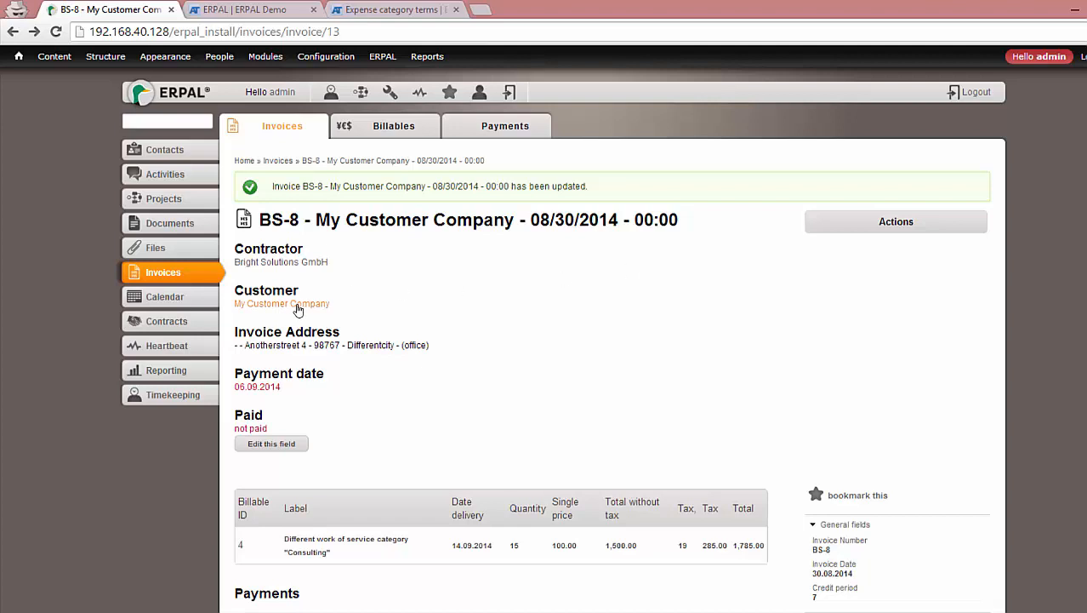
click(234, 248)
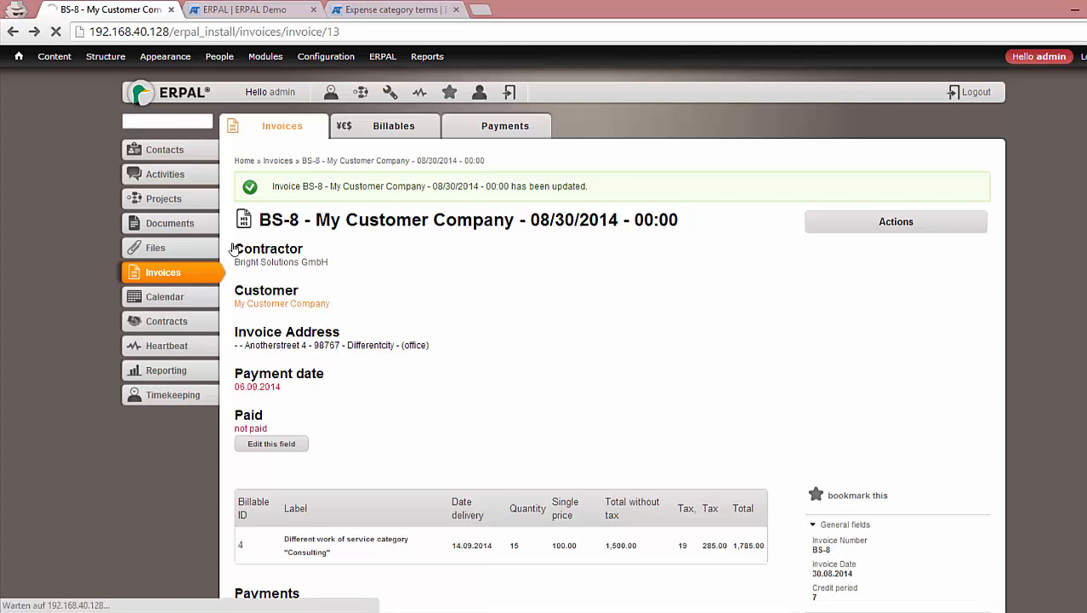
click(843, 187)
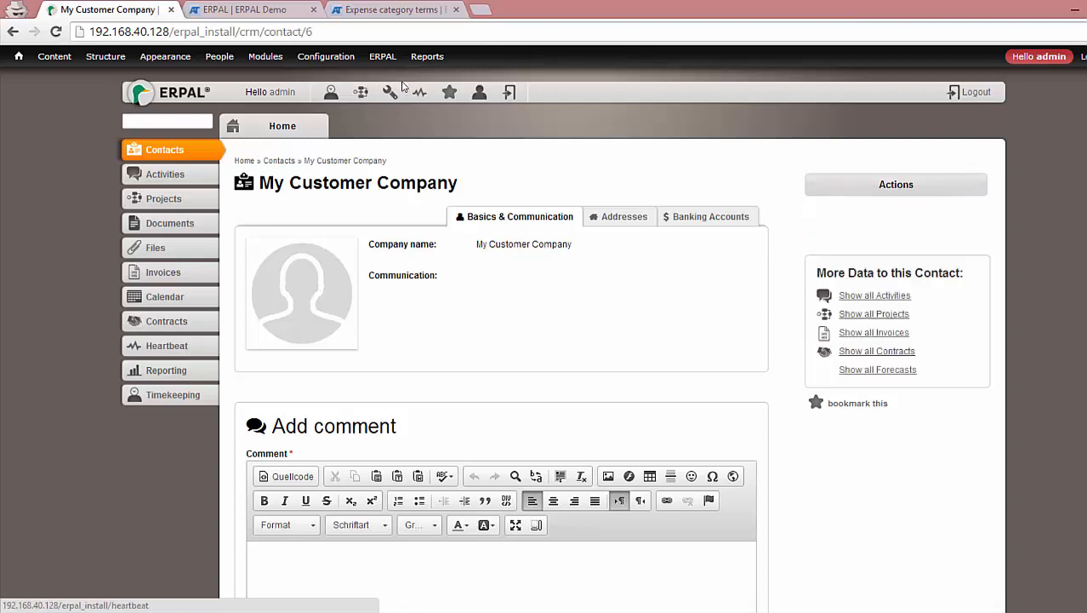
mouse_move(382, 58)
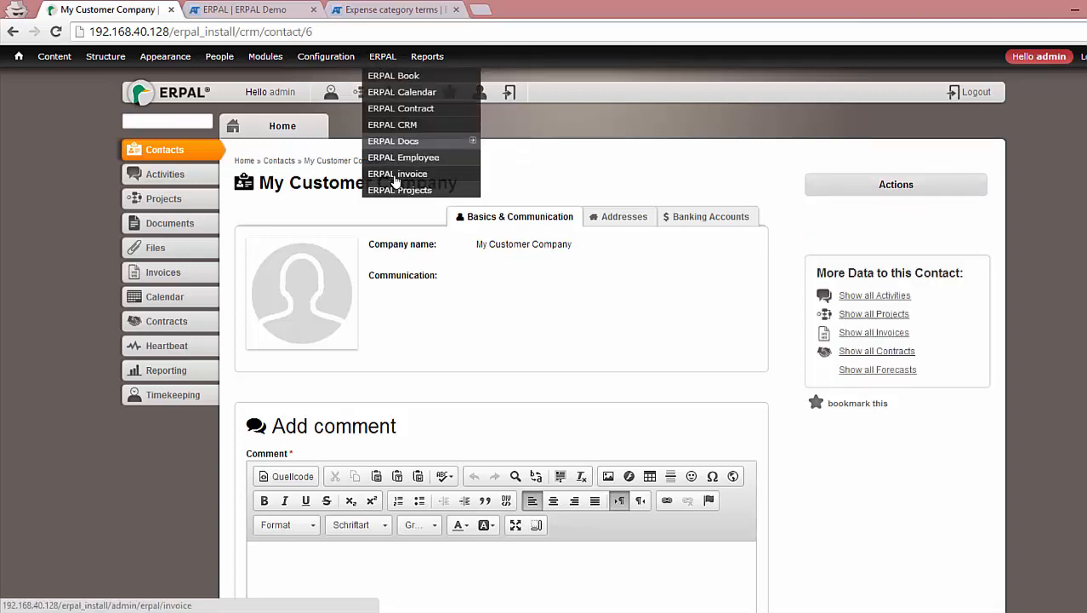
mouse_move(859, 197)
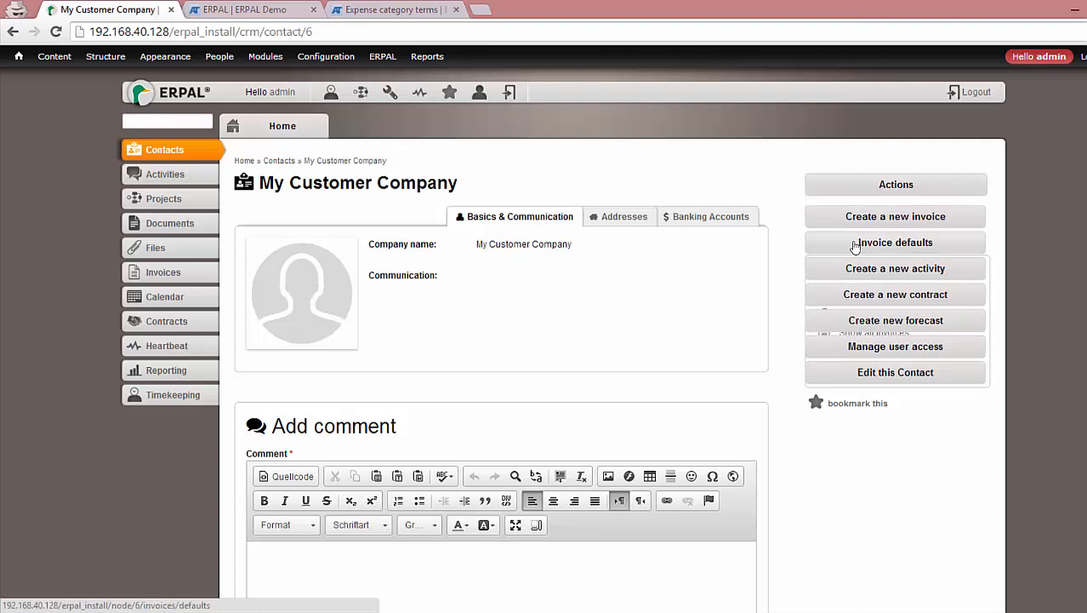
click(860, 245)
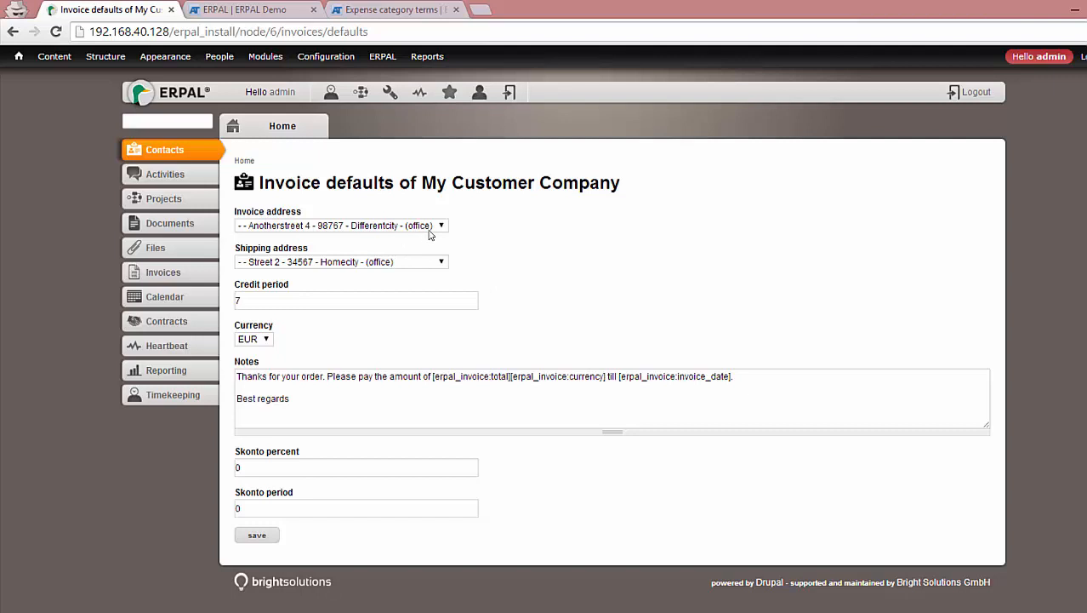
click(266, 225)
click(266, 225)
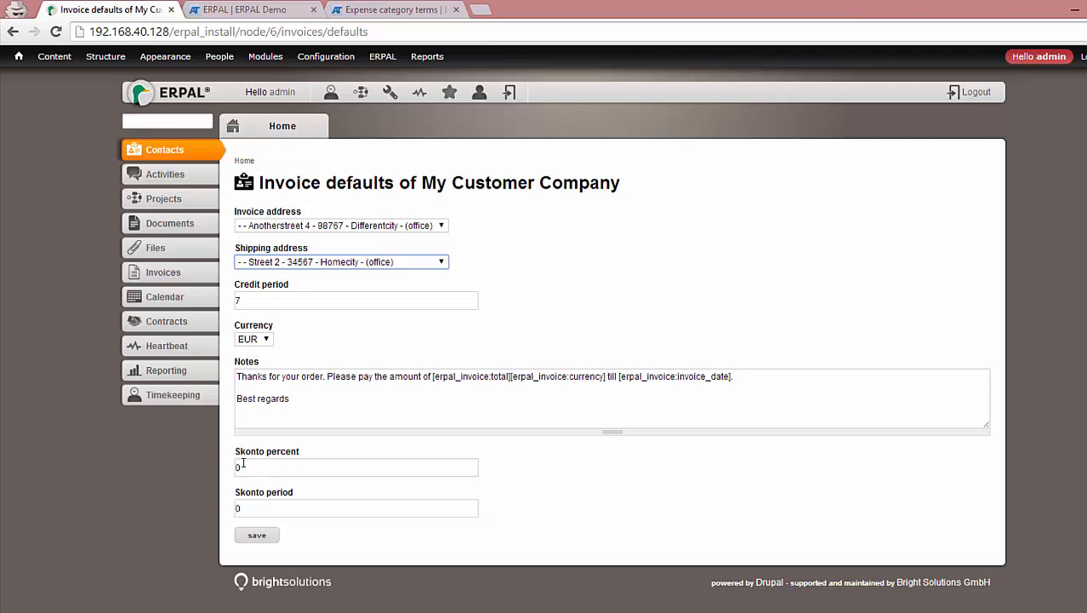
Step: Append ", hopefully to see you soon!" after "Best regards" in the customer's default invoice notes and save the defaults
click(300, 402)
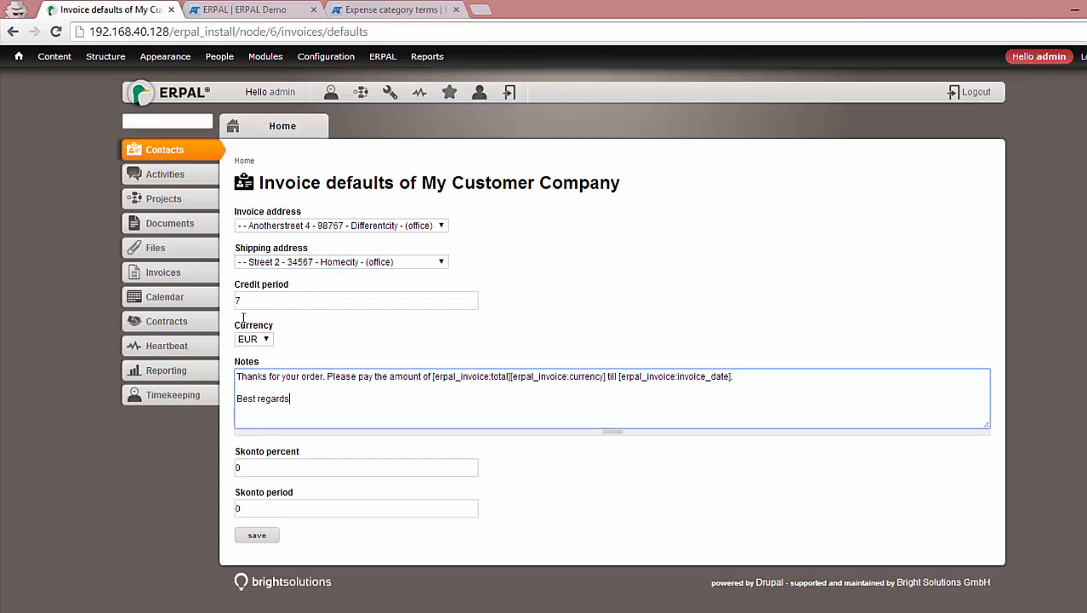
text(hopefully to see you soo)
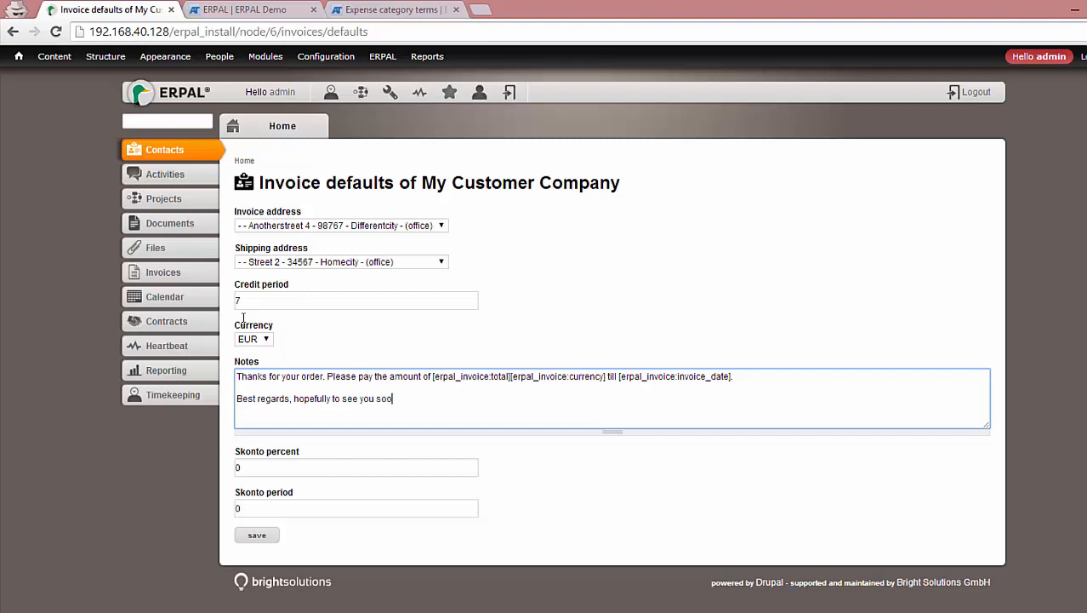
text(n!)
click(266, 536)
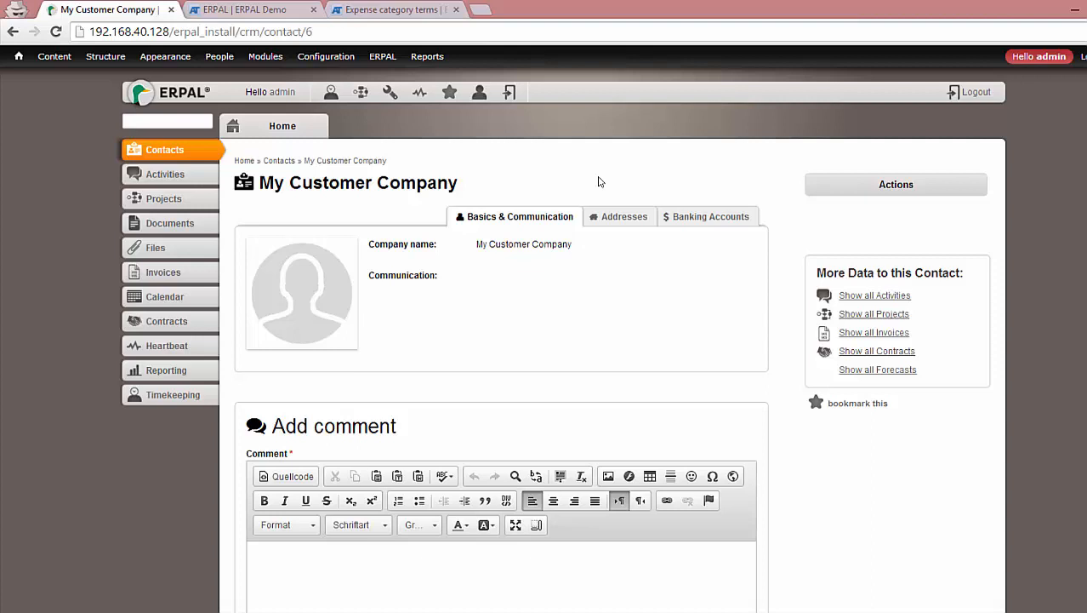
Step: Start a new invoice from the My Customer Company contact and check the closing line of its prefilled notes
click(933, 184)
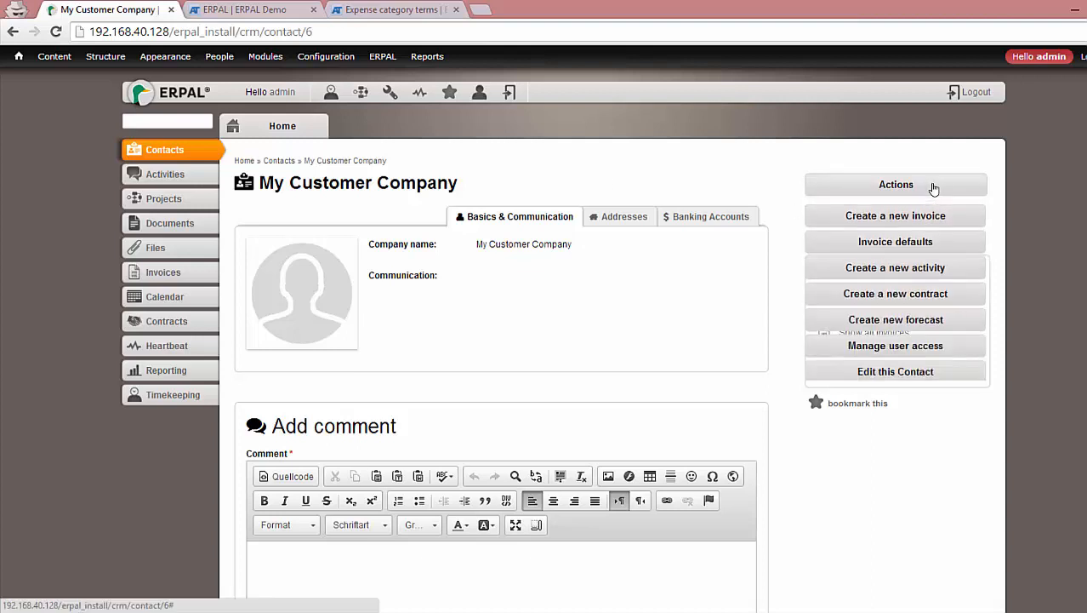
click(910, 216)
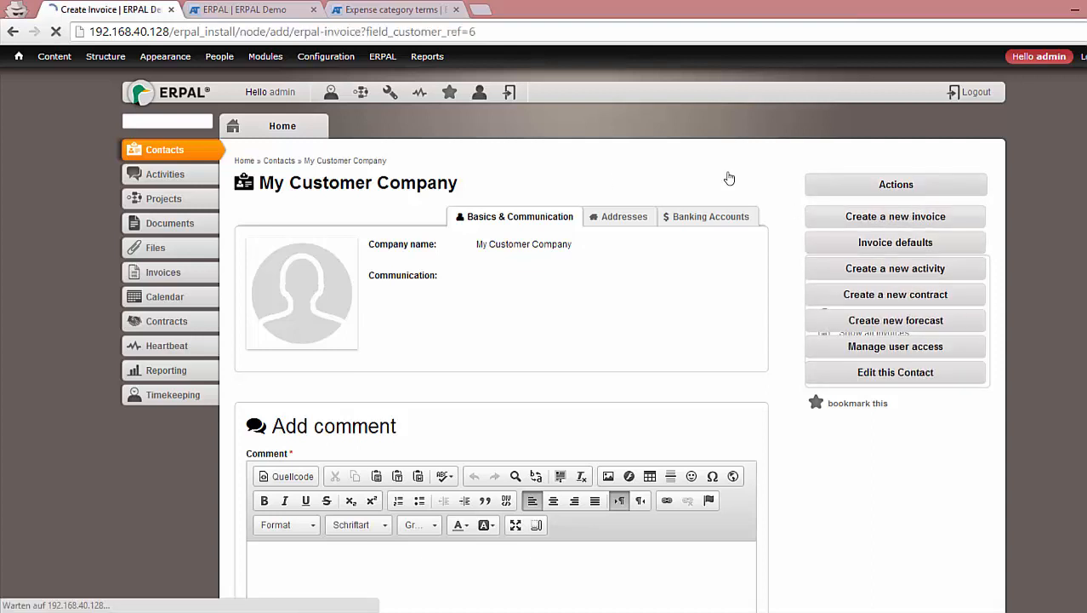
scroll(379, 451, down, 10)
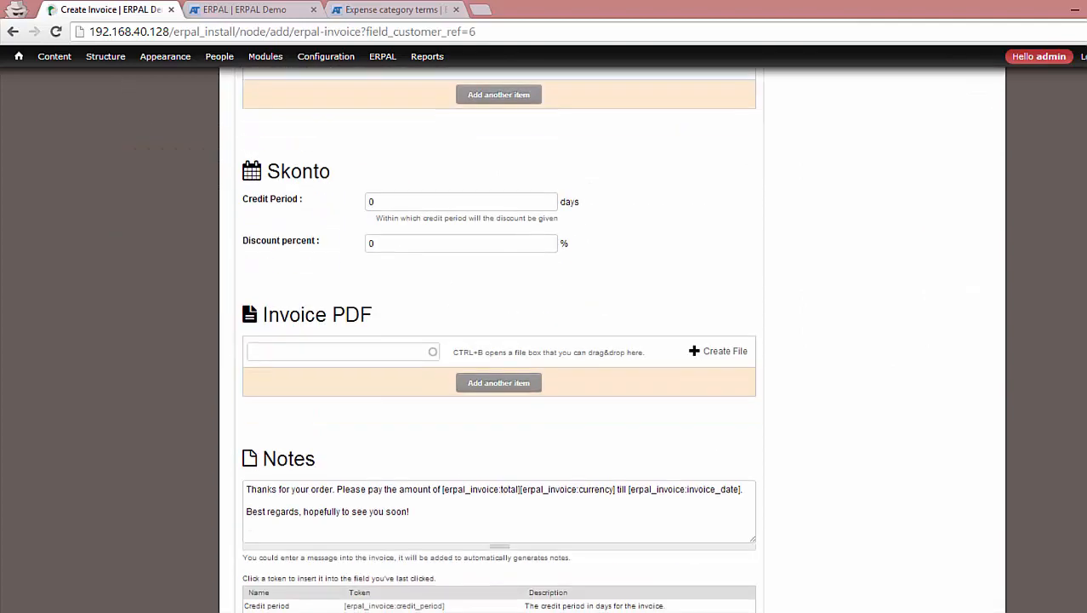
drag(411, 426, 246, 423)
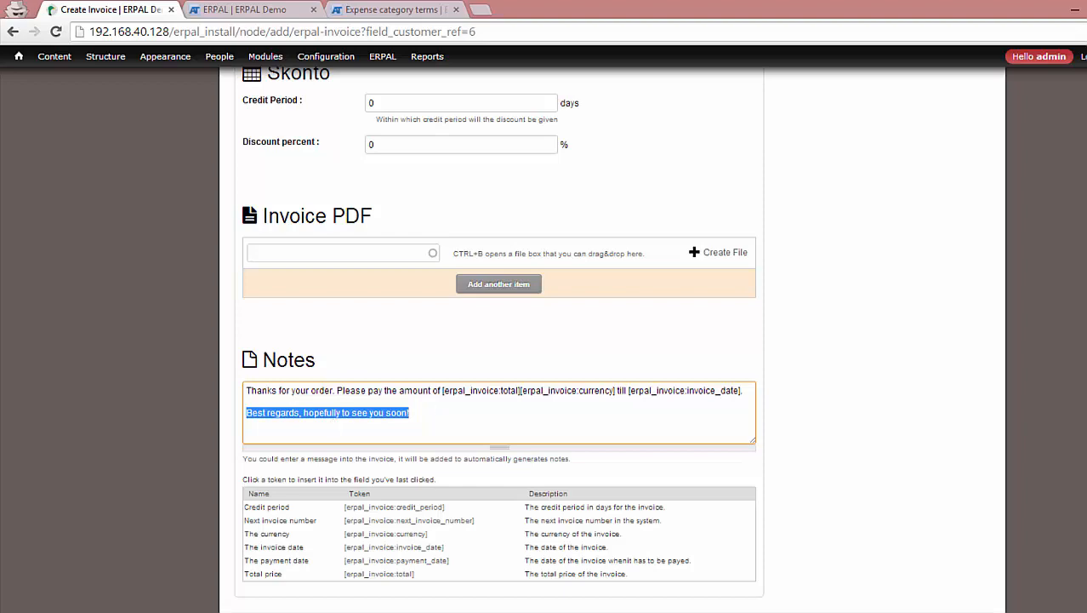
scroll(542, 208, up, 10)
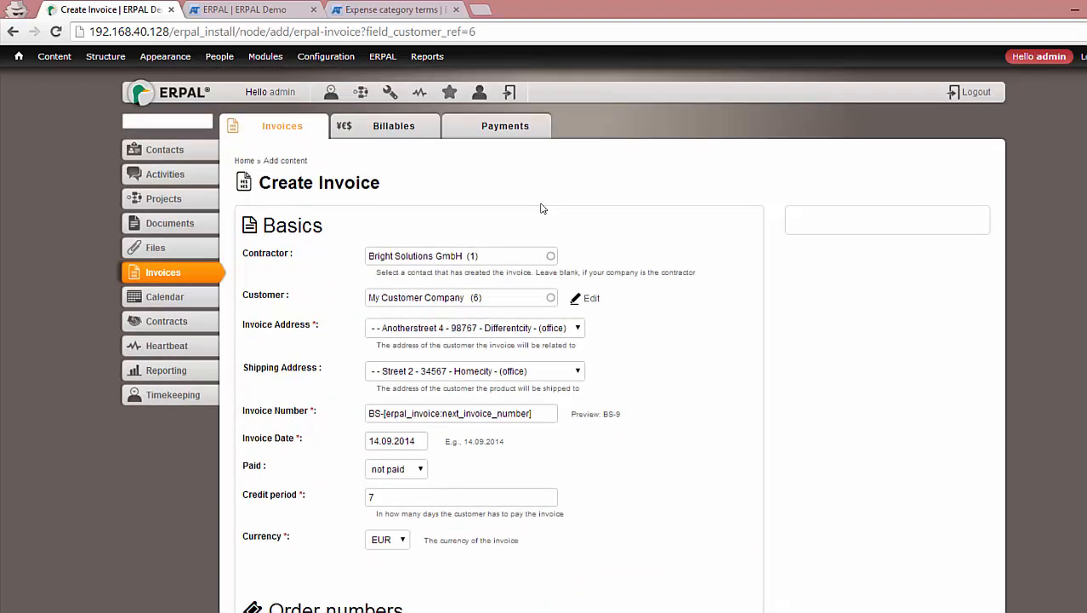